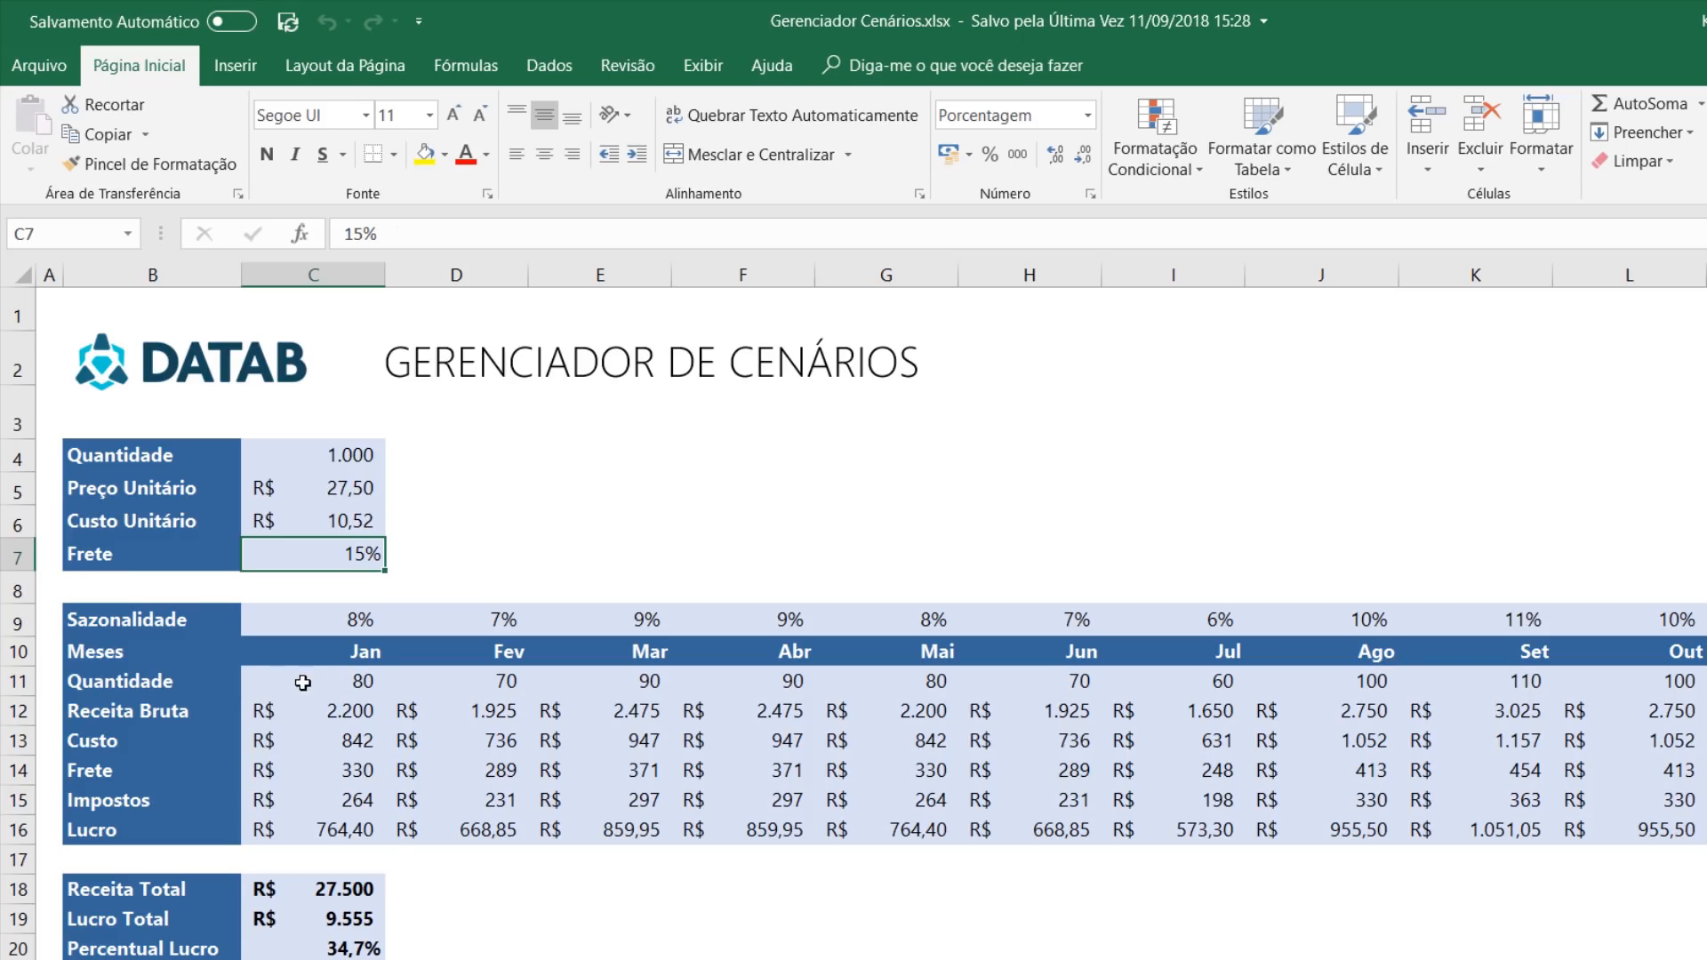
Examine the monthly Quantidade formulas in row 11 from January to May to see which cells they reference.
{"action": "double_click", "coordinate": [303, 682]}
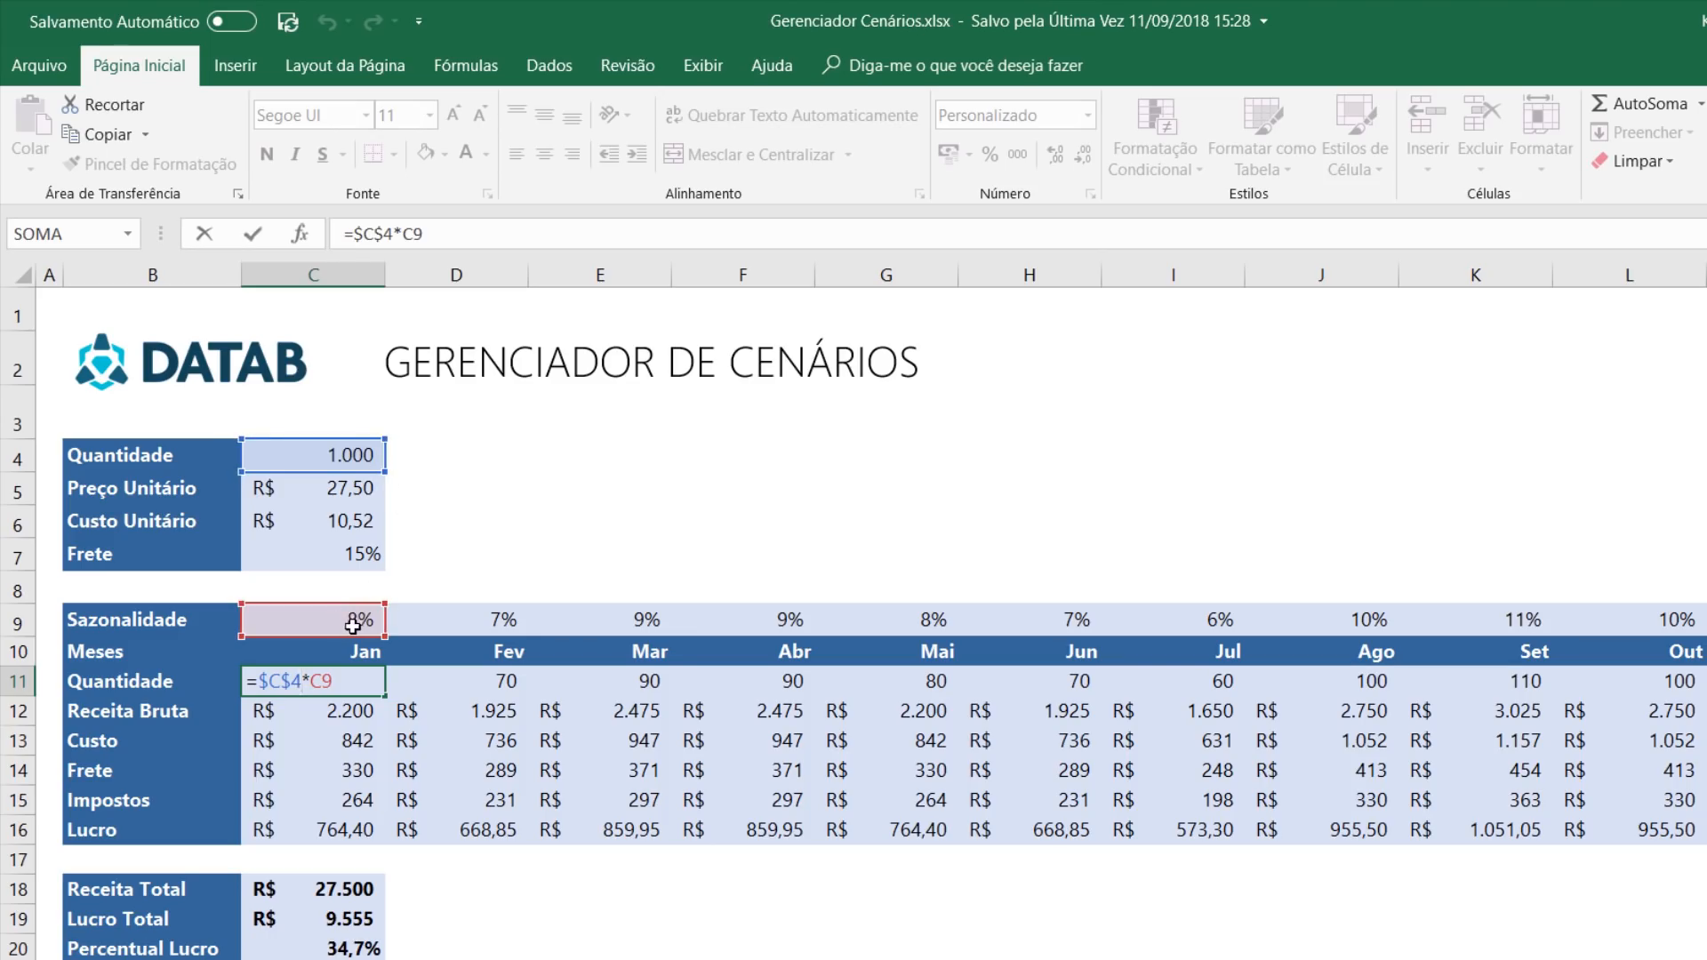
{"action": "key", "text": "Tab"}
{"action": "key", "text": "F2"}
{"action": "key", "text": "Tab"}
{"action": "key", "text": "F2"}
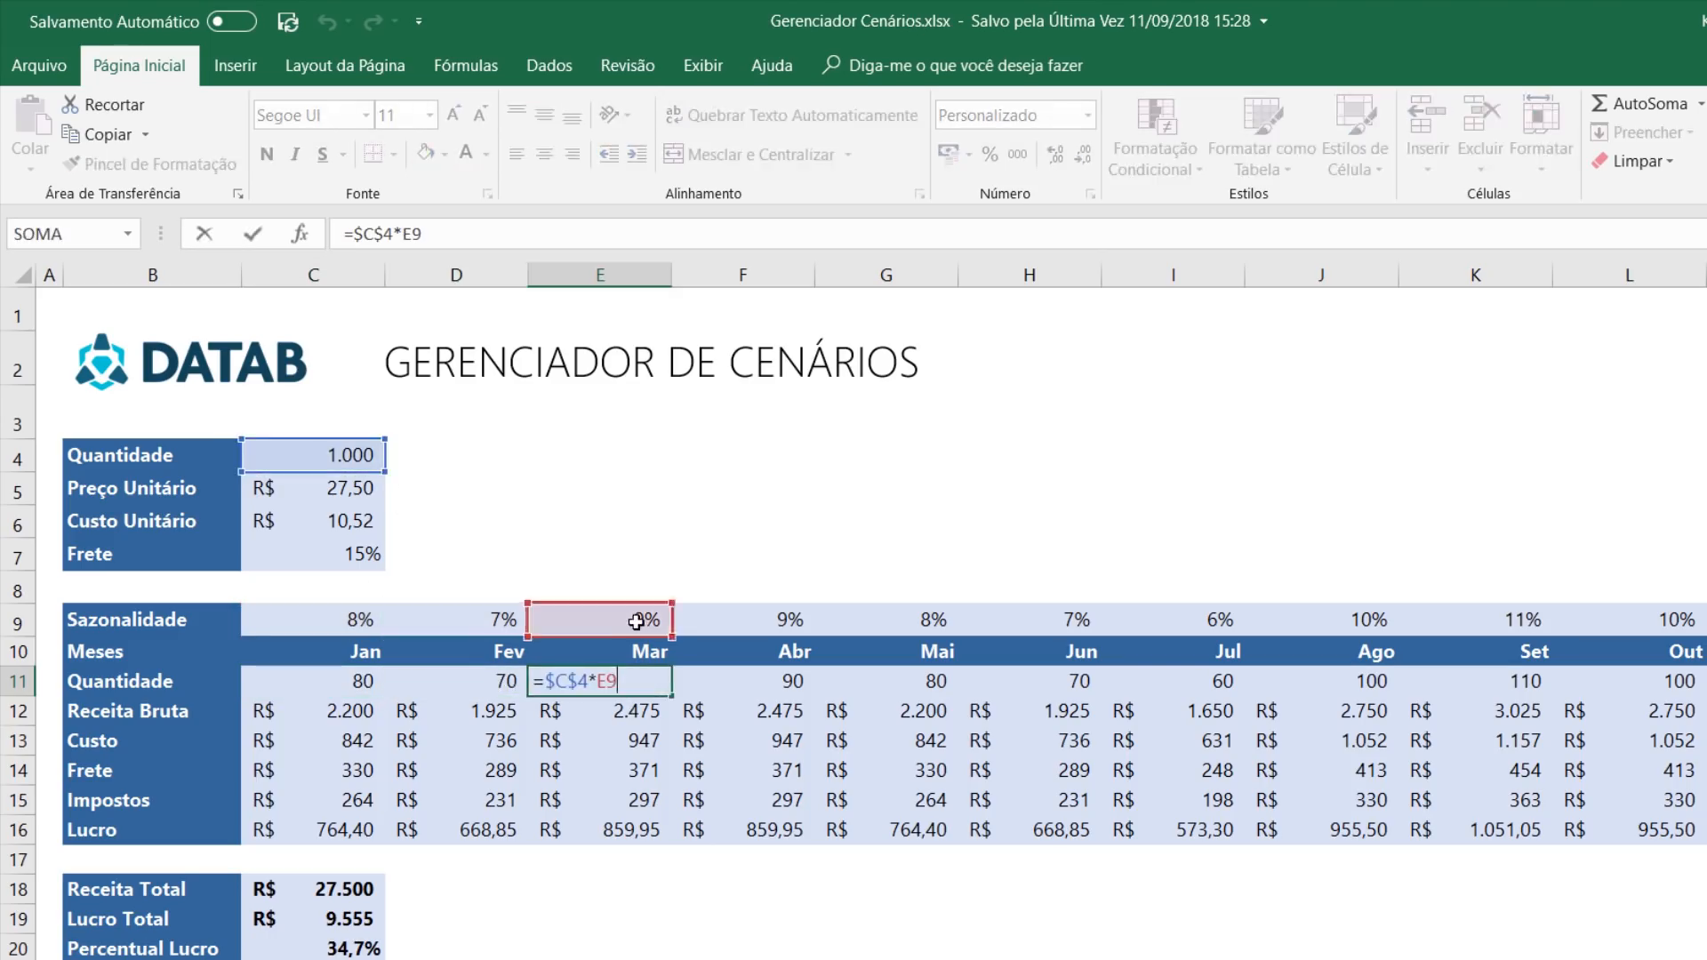
{"action": "key", "text": "Escape"}
{"action": "double_click", "coordinate": [791, 683]}
{"action": "key", "text": "Escape"}
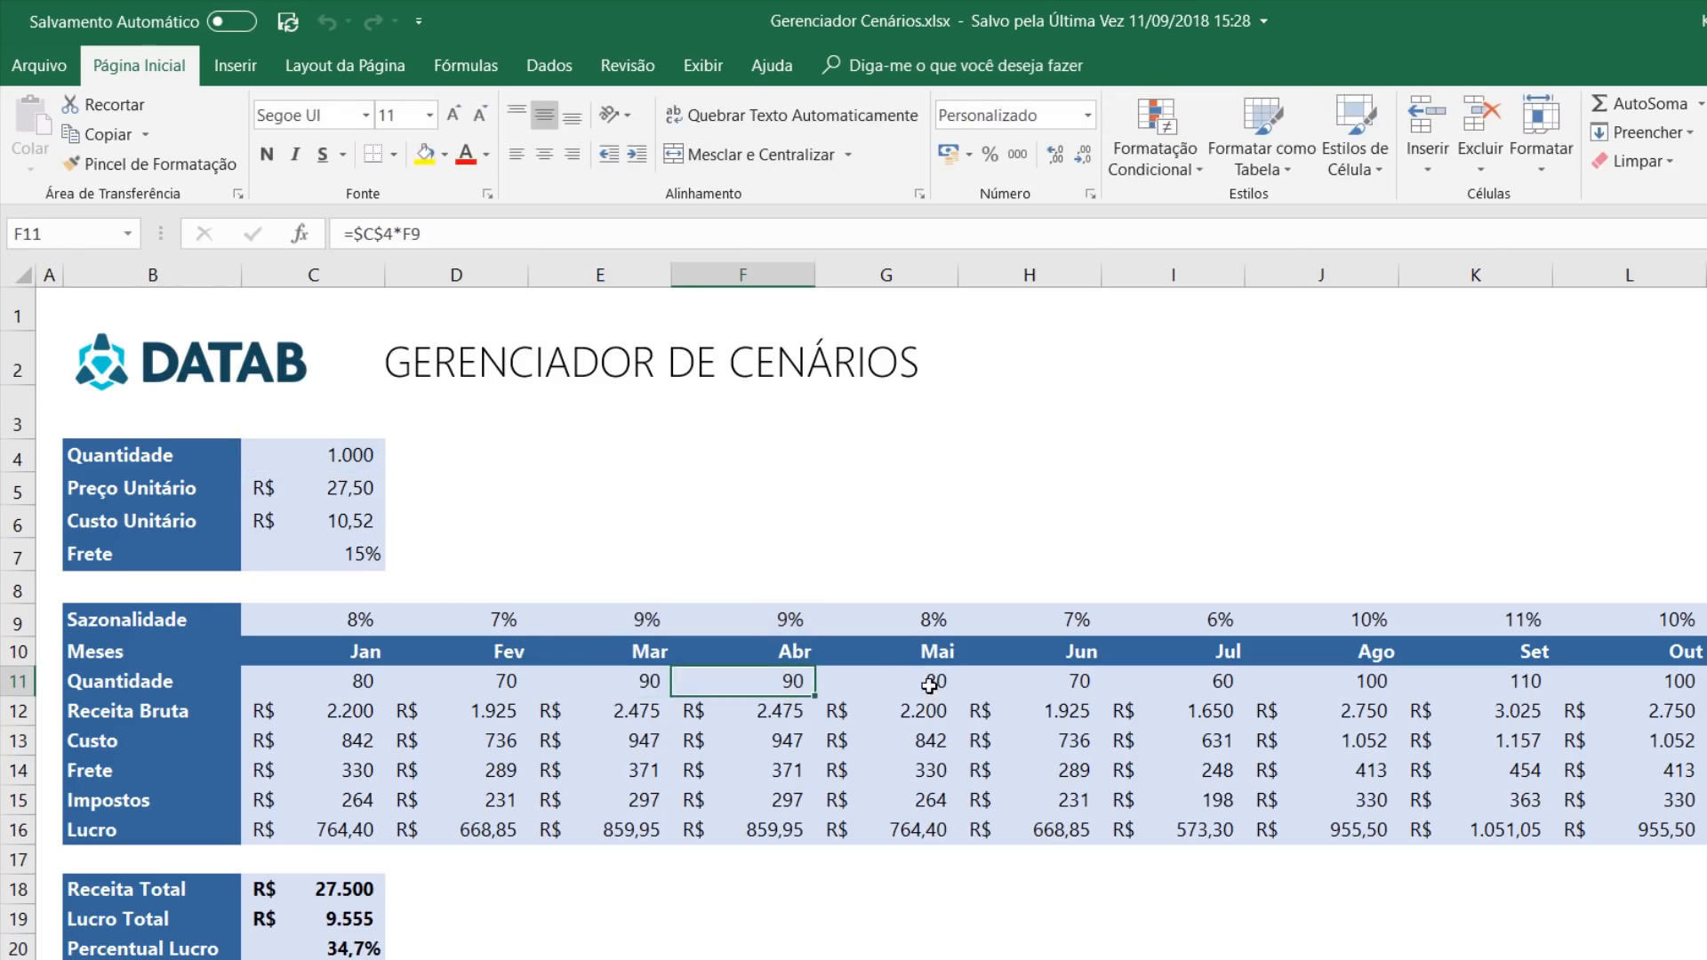
{"action": "double_click", "coordinate": [929, 685]}
{"action": "key", "text": "Escape"}
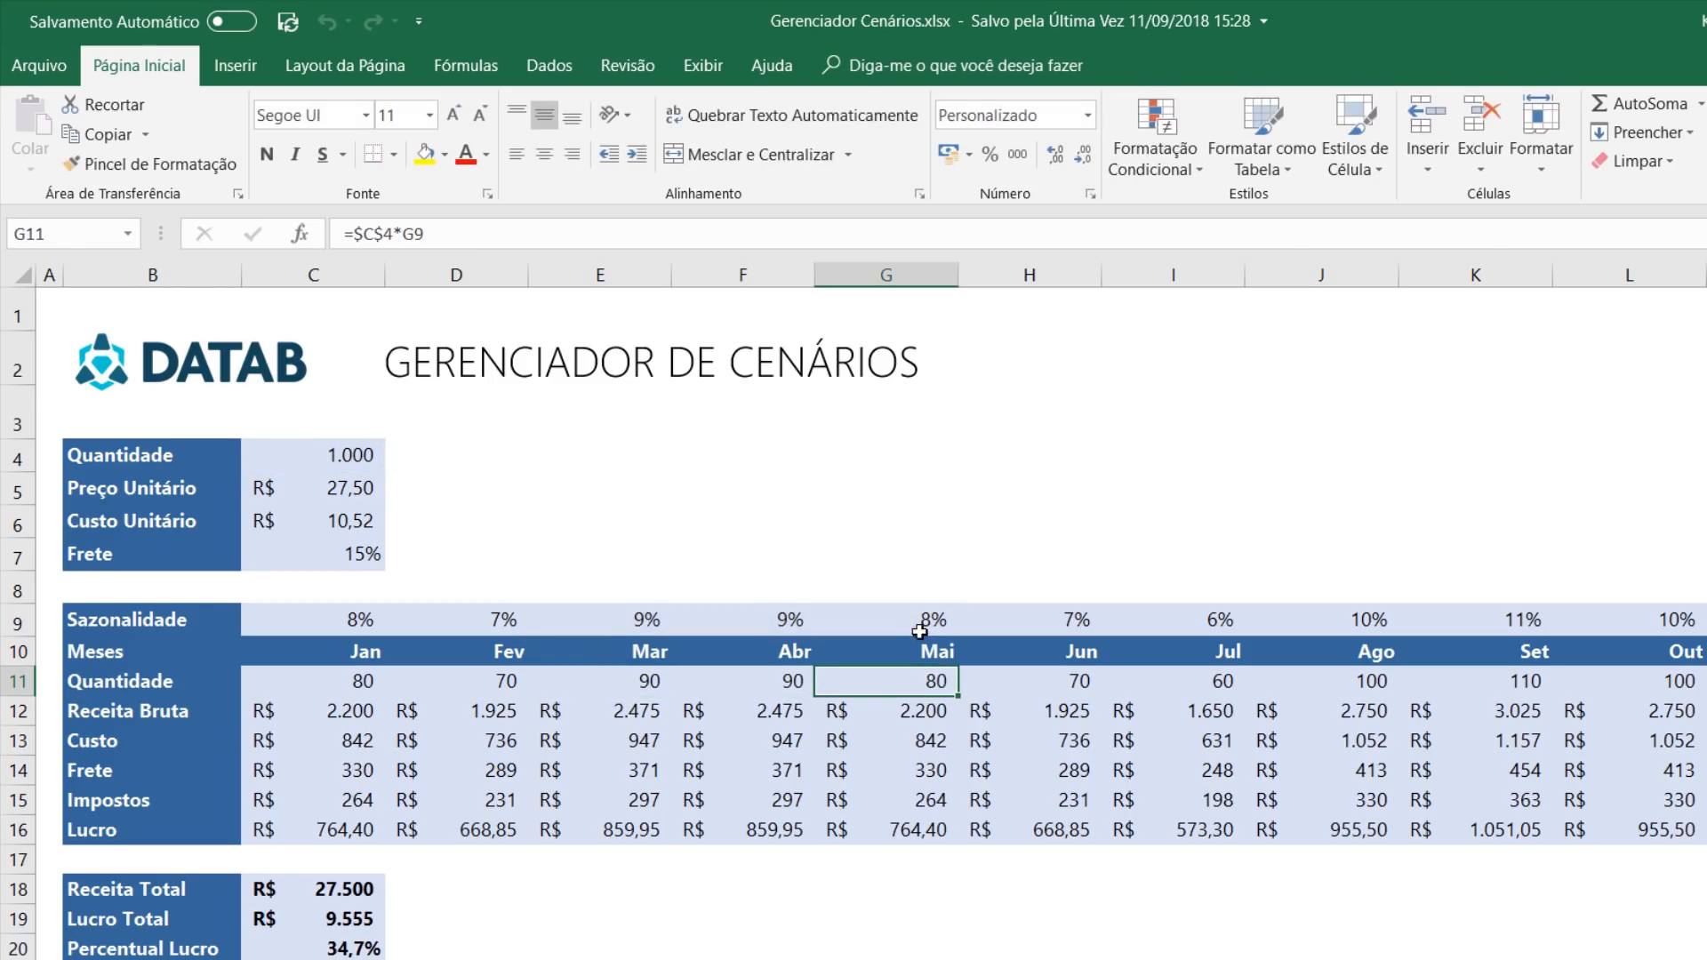
Examine the January Receita Bruta and Custo formulas in C12 and C13.
{"action": "double_click", "coordinate": [353, 709]}
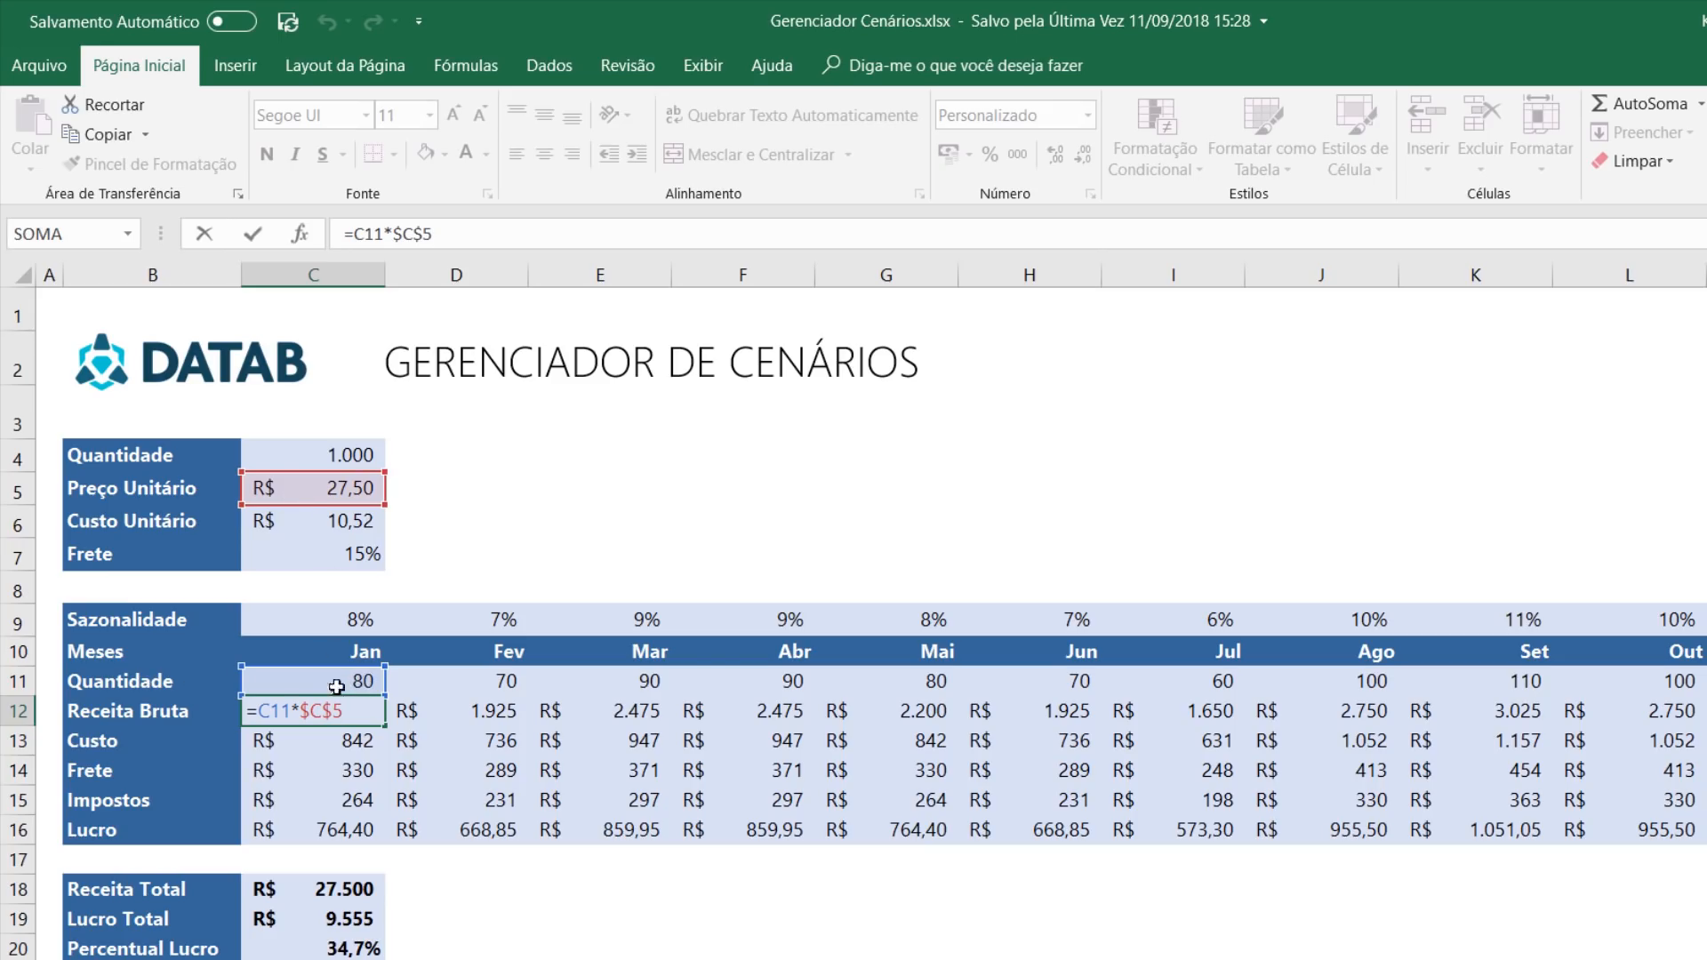
{"action": "double_click", "coordinate": [333, 749]}
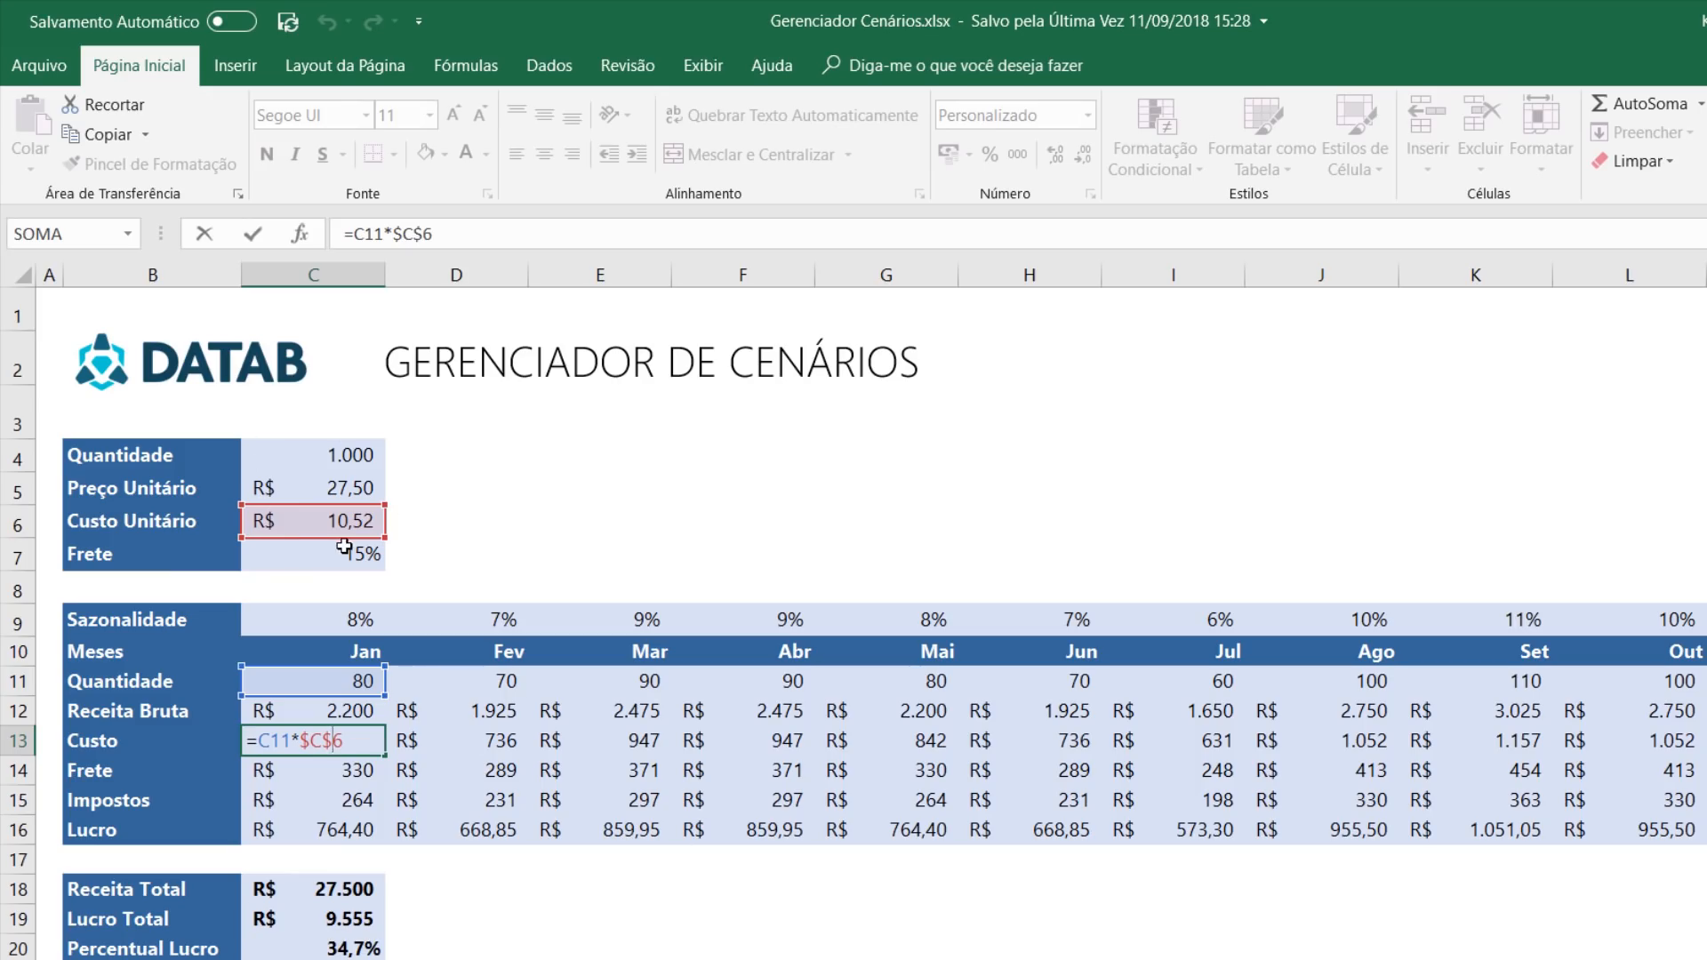
{"action": "key", "text": "Return"}
{"action": "left_click_drag", "start_coordinate": [341, 456], "coordinate": [345, 521]}
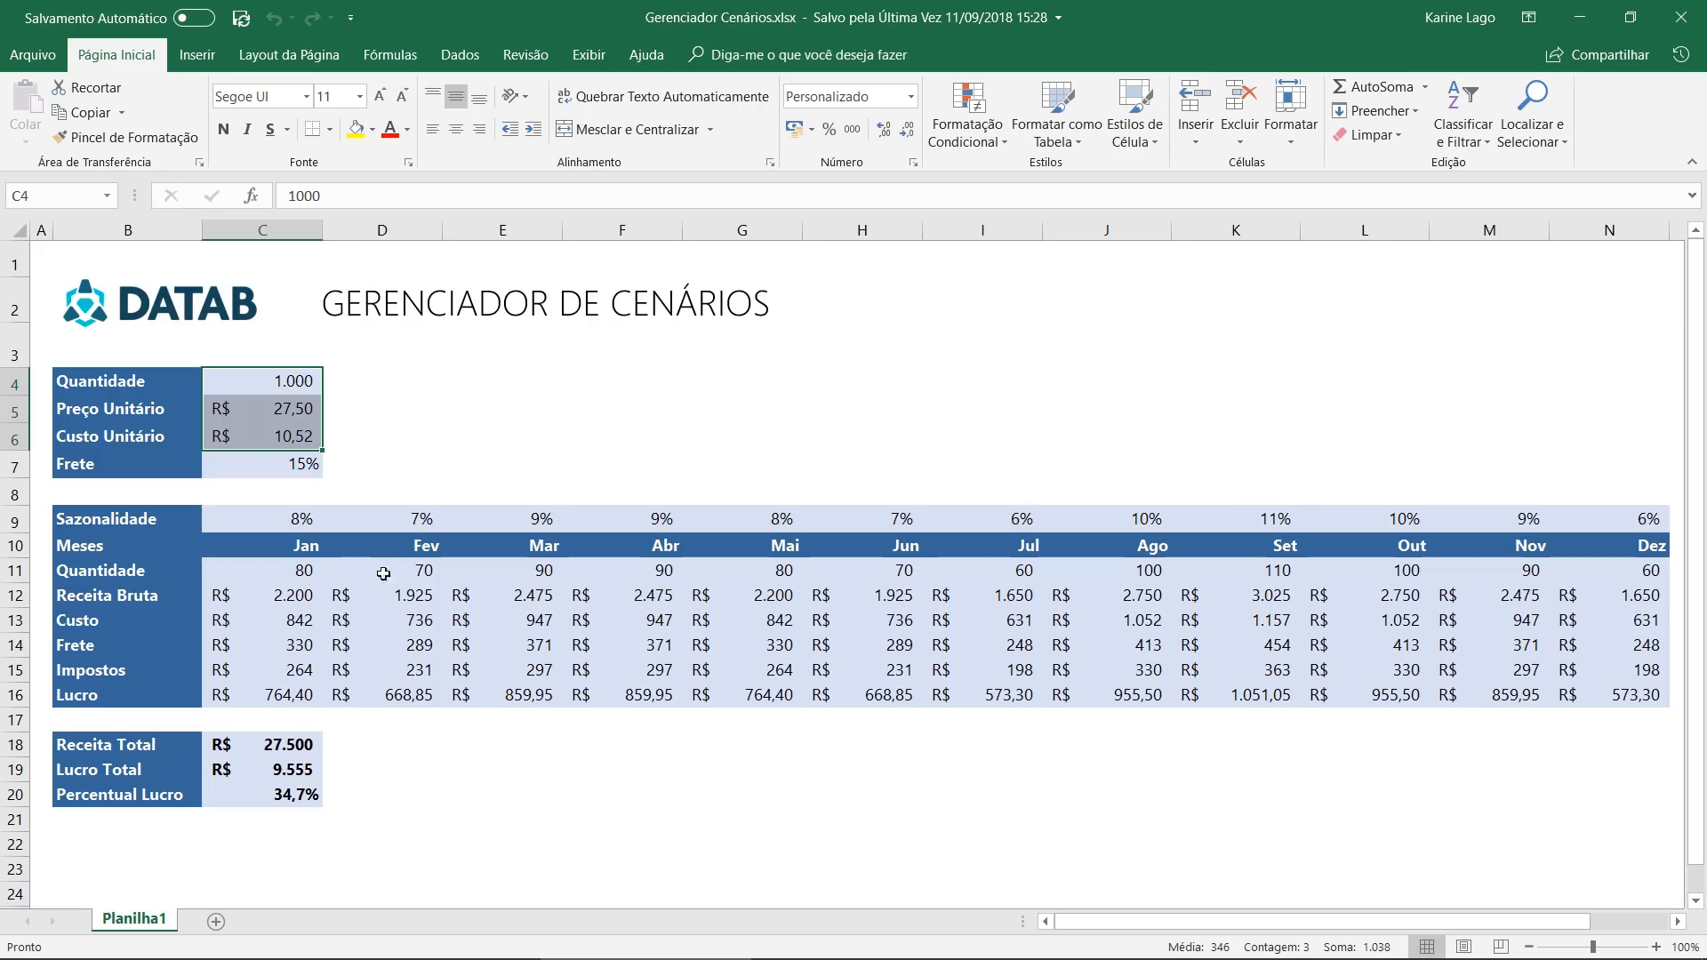
{"action": "left_click", "coordinate": [245, 395]}
{"action": "left_click_drag", "start_coordinate": [244, 395], "coordinate": [246, 435]}
{"action": "key", "text": "shift+Up"}
{"action": "key", "text": "shift+Up"}
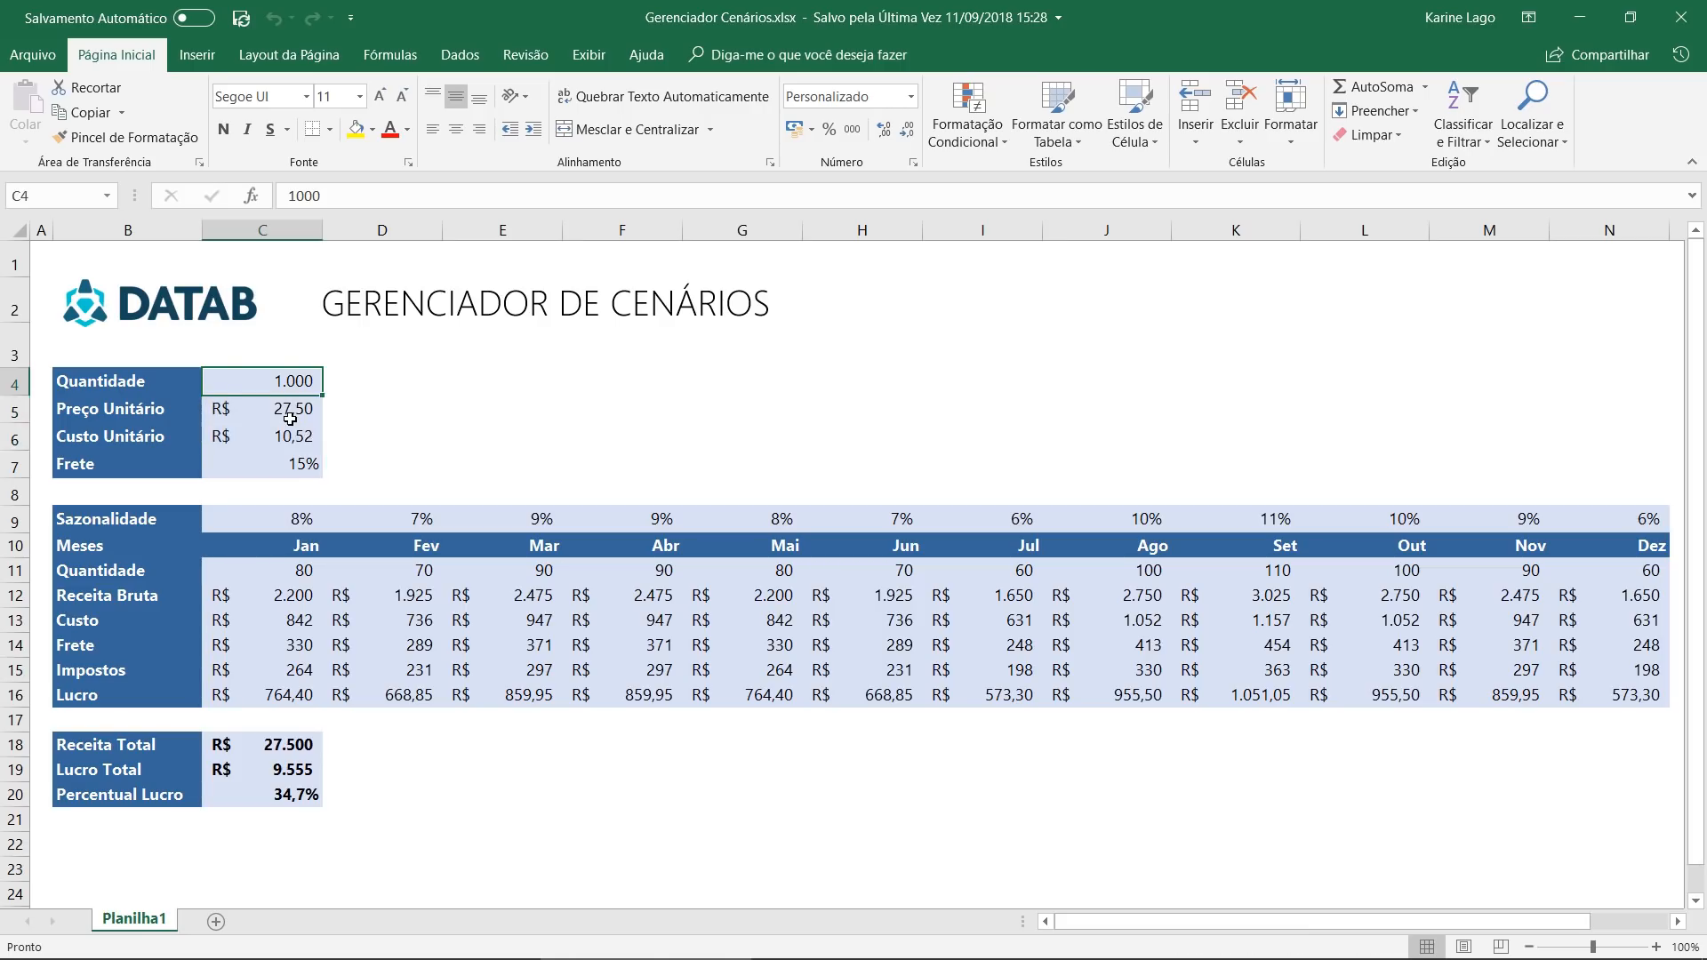
{"action": "left_click", "coordinate": [300, 434]}
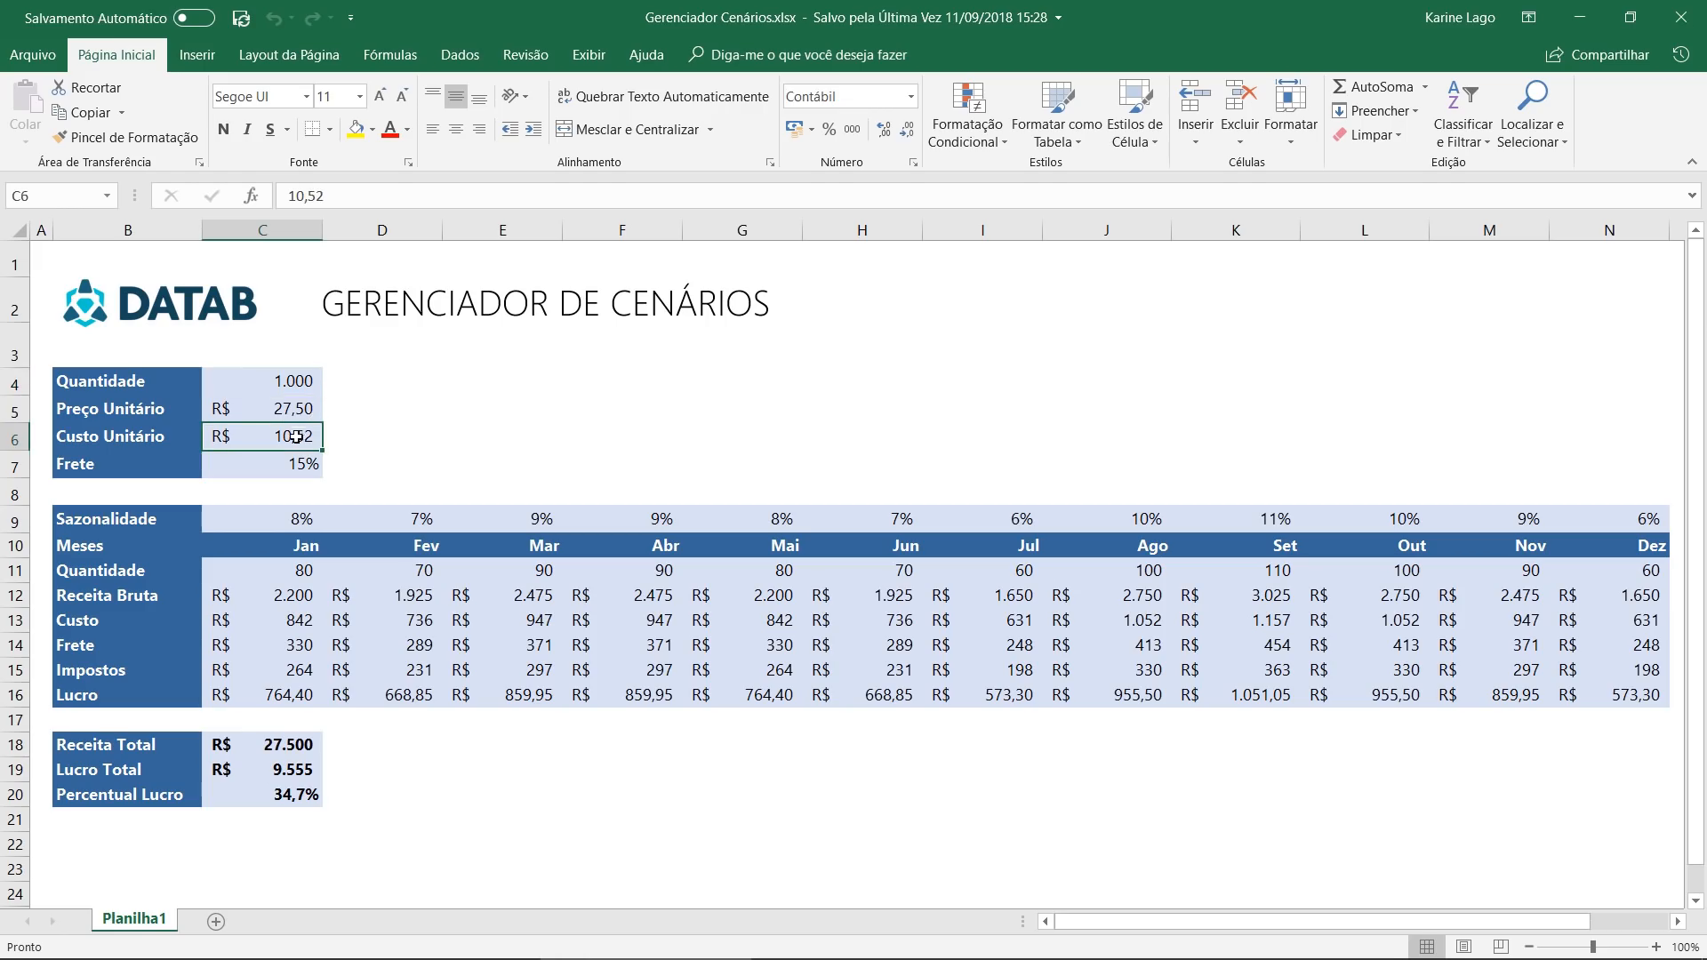
{"action": "left_click", "coordinate": [303, 402]}
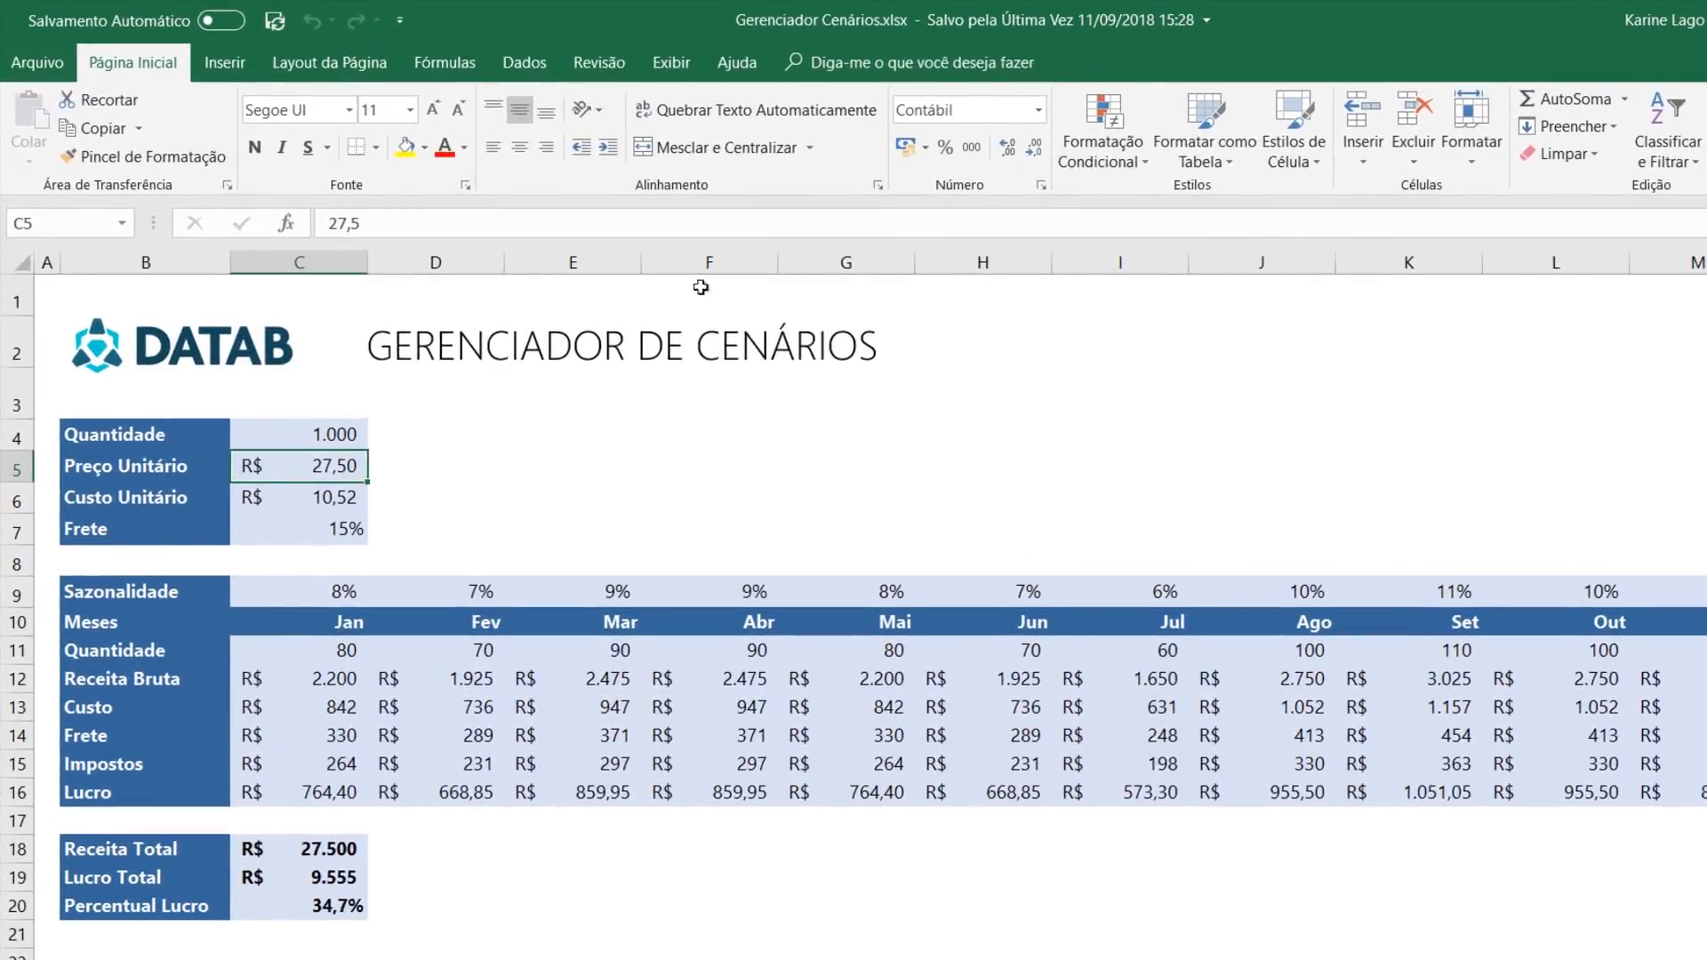
{"action": "left_click", "coordinate": [533, 61]}
{"action": "left_click", "coordinate": [350, 464]}
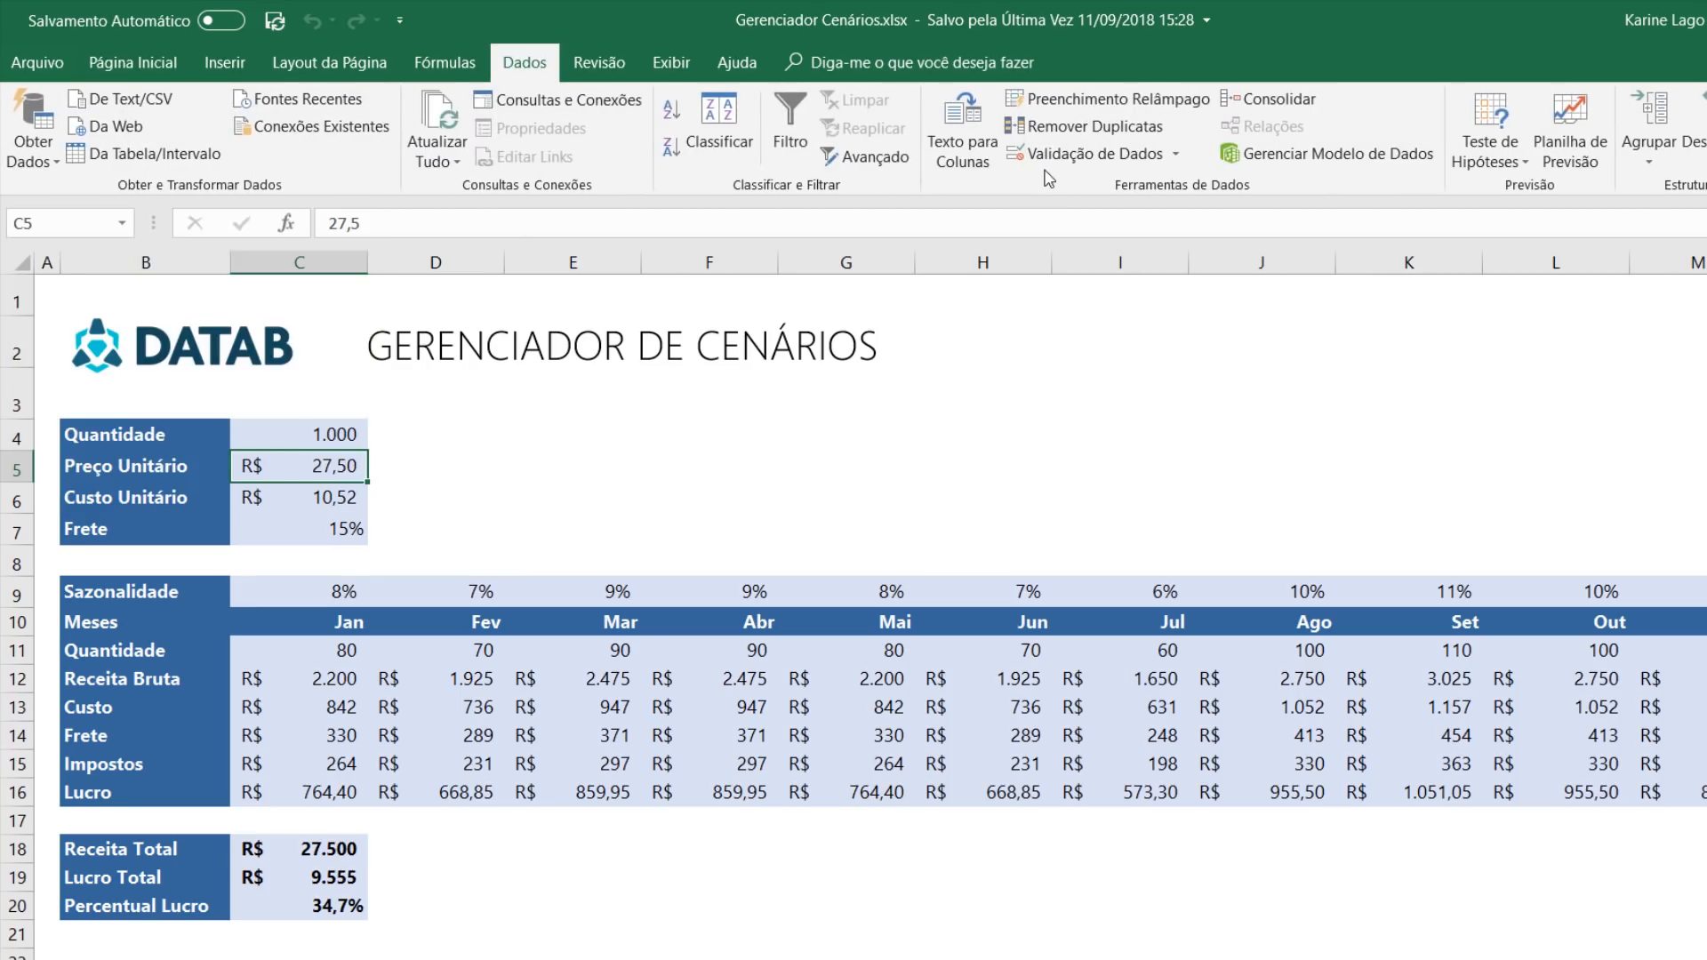
{"action": "left_click", "coordinate": [1509, 167]}
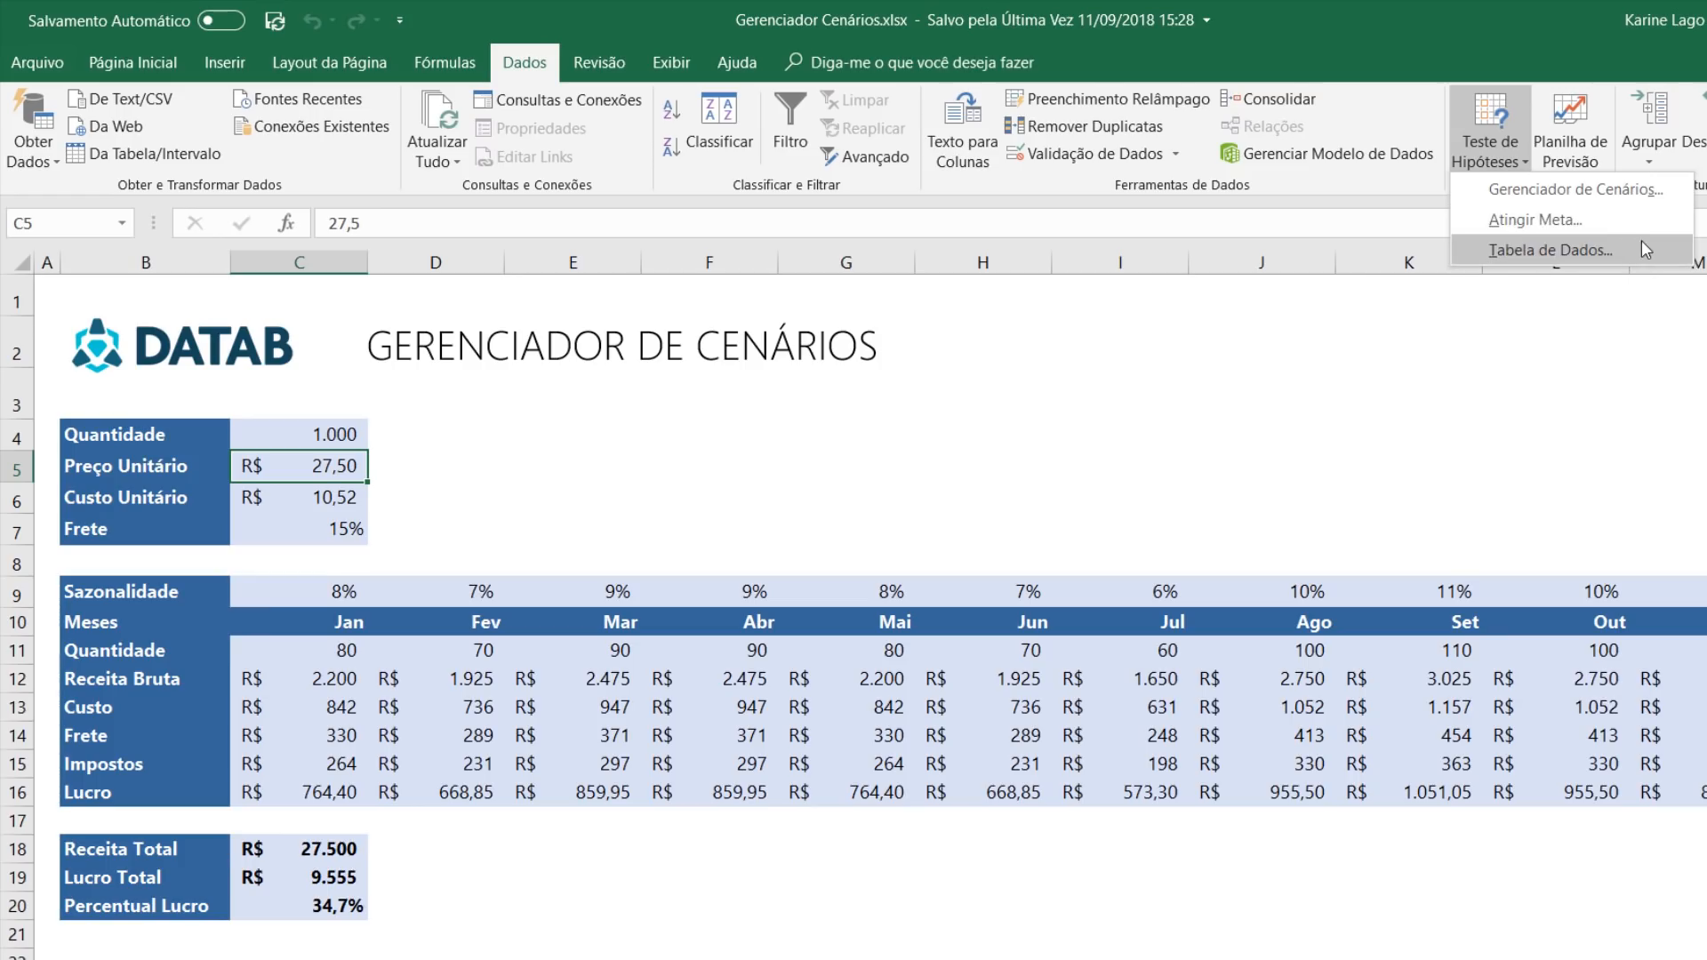
{"action": "left_click", "coordinate": [1575, 190]}
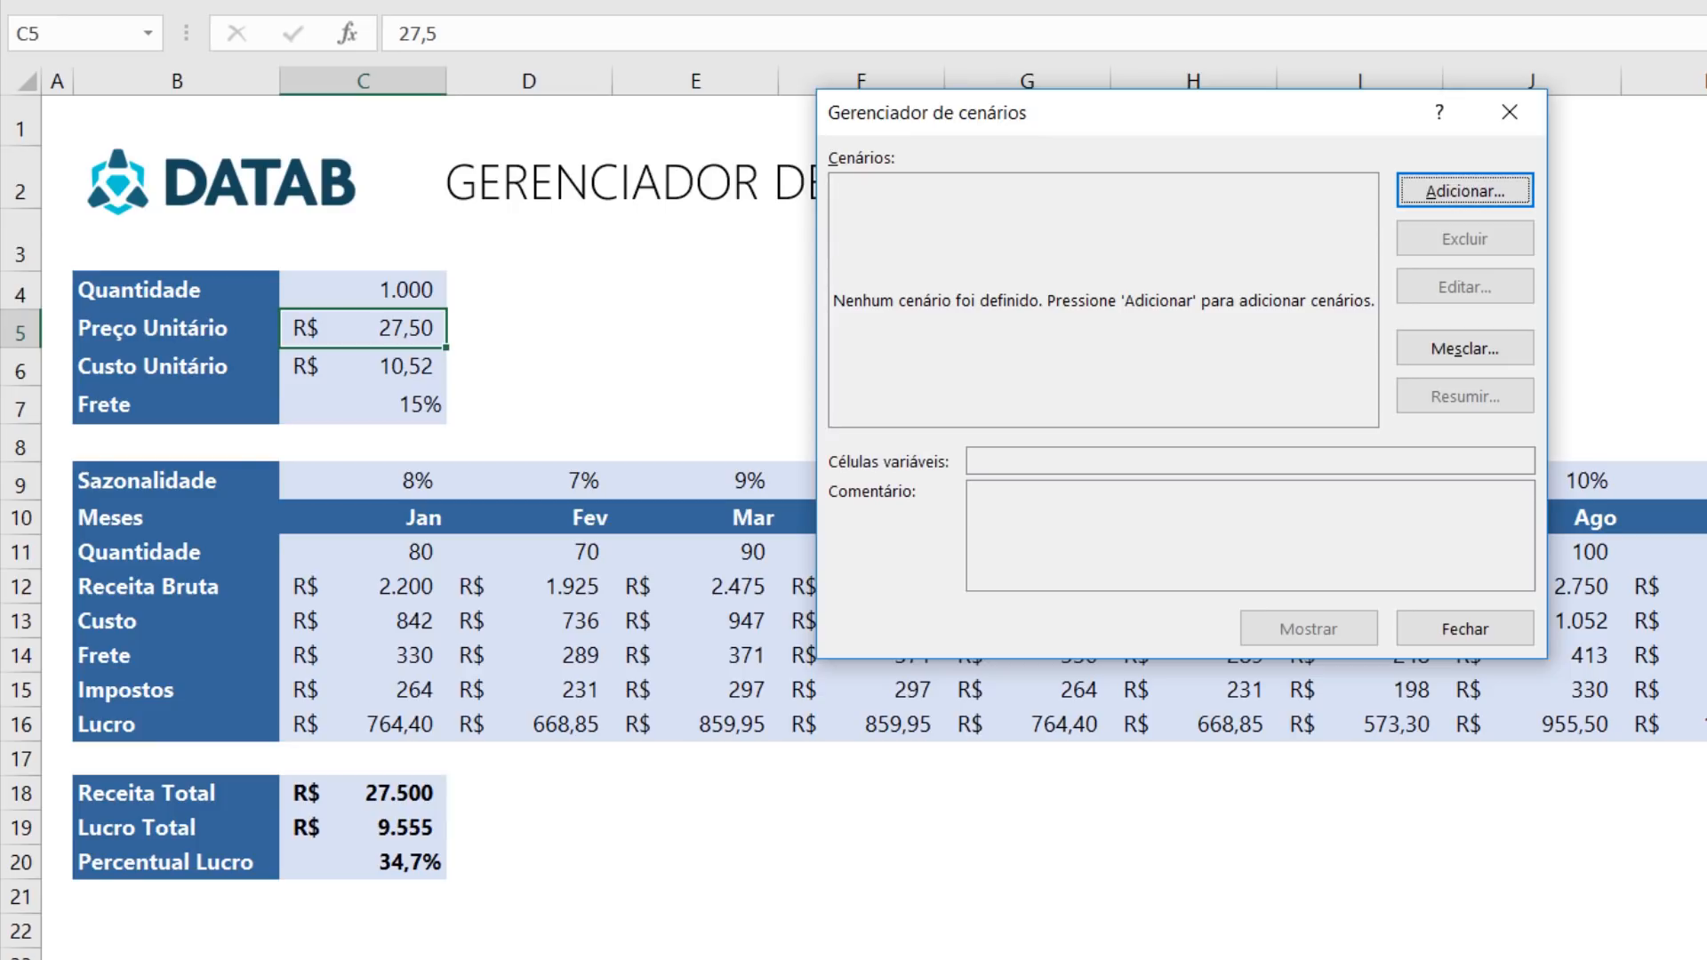
{"action": "left_click", "coordinate": [1414, 629]}
Add a scenario named Cenário Alfa with C4:C6 as changing cells, keeping the values 1000, 27,5 and 10,52.
{"action": "left_click", "coordinate": [396, 309]}
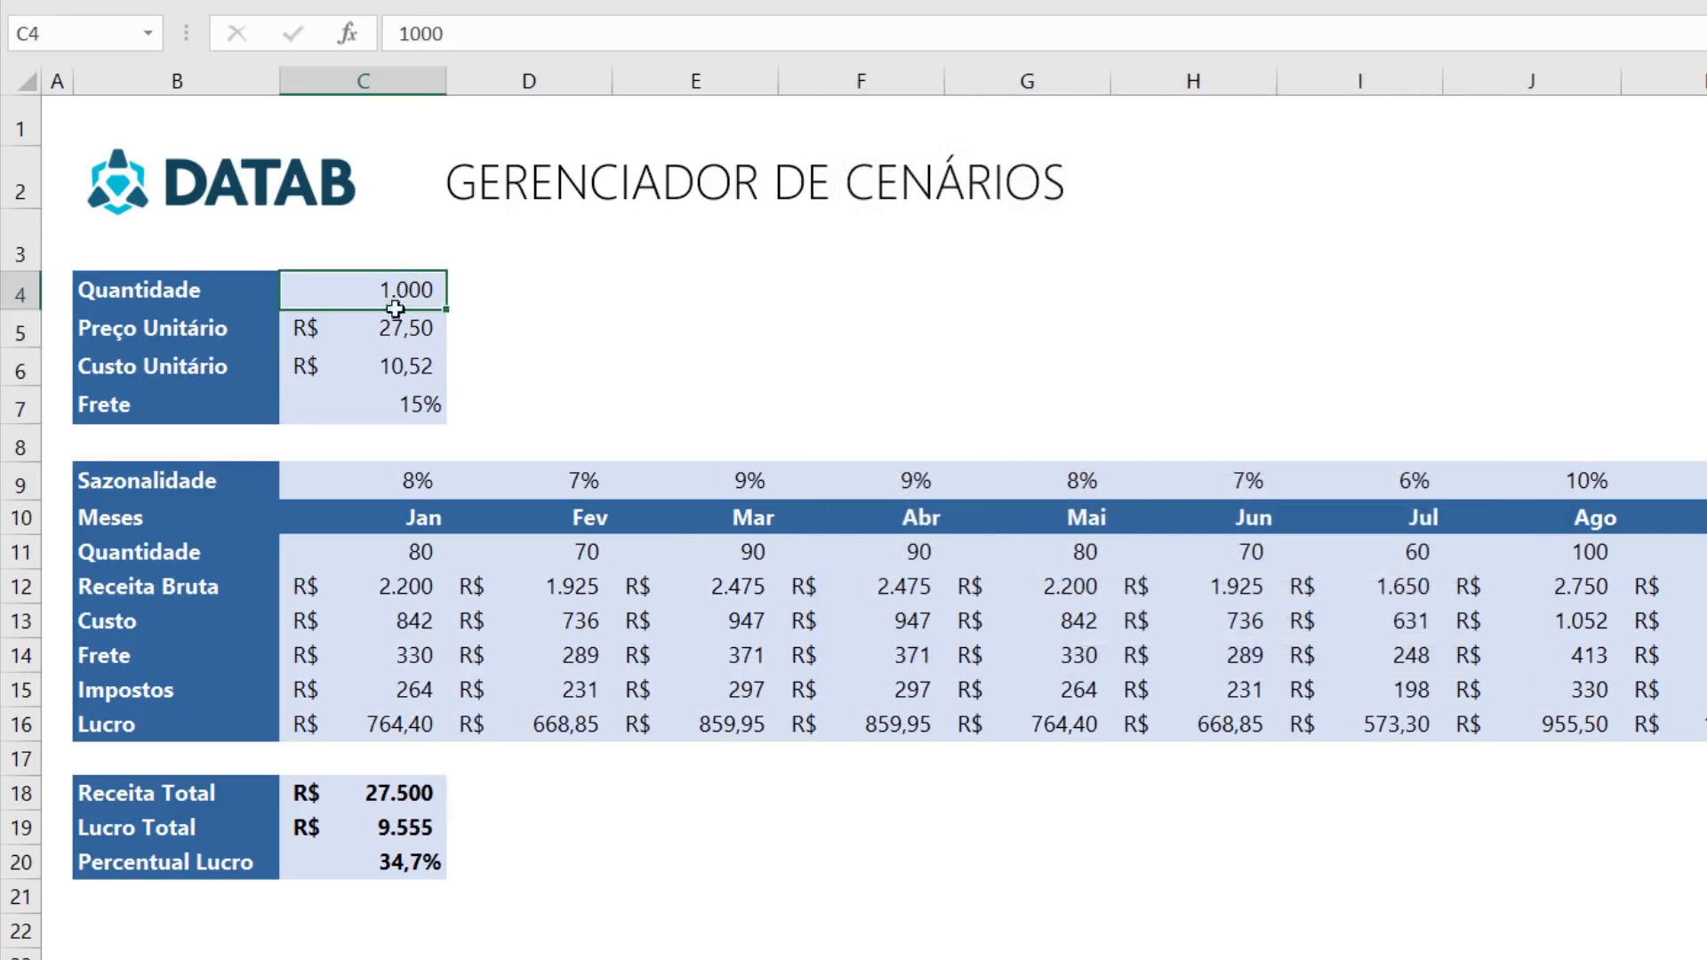
{"action": "left_click_drag", "start_coordinate": [395, 308], "coordinate": [447, 363]}
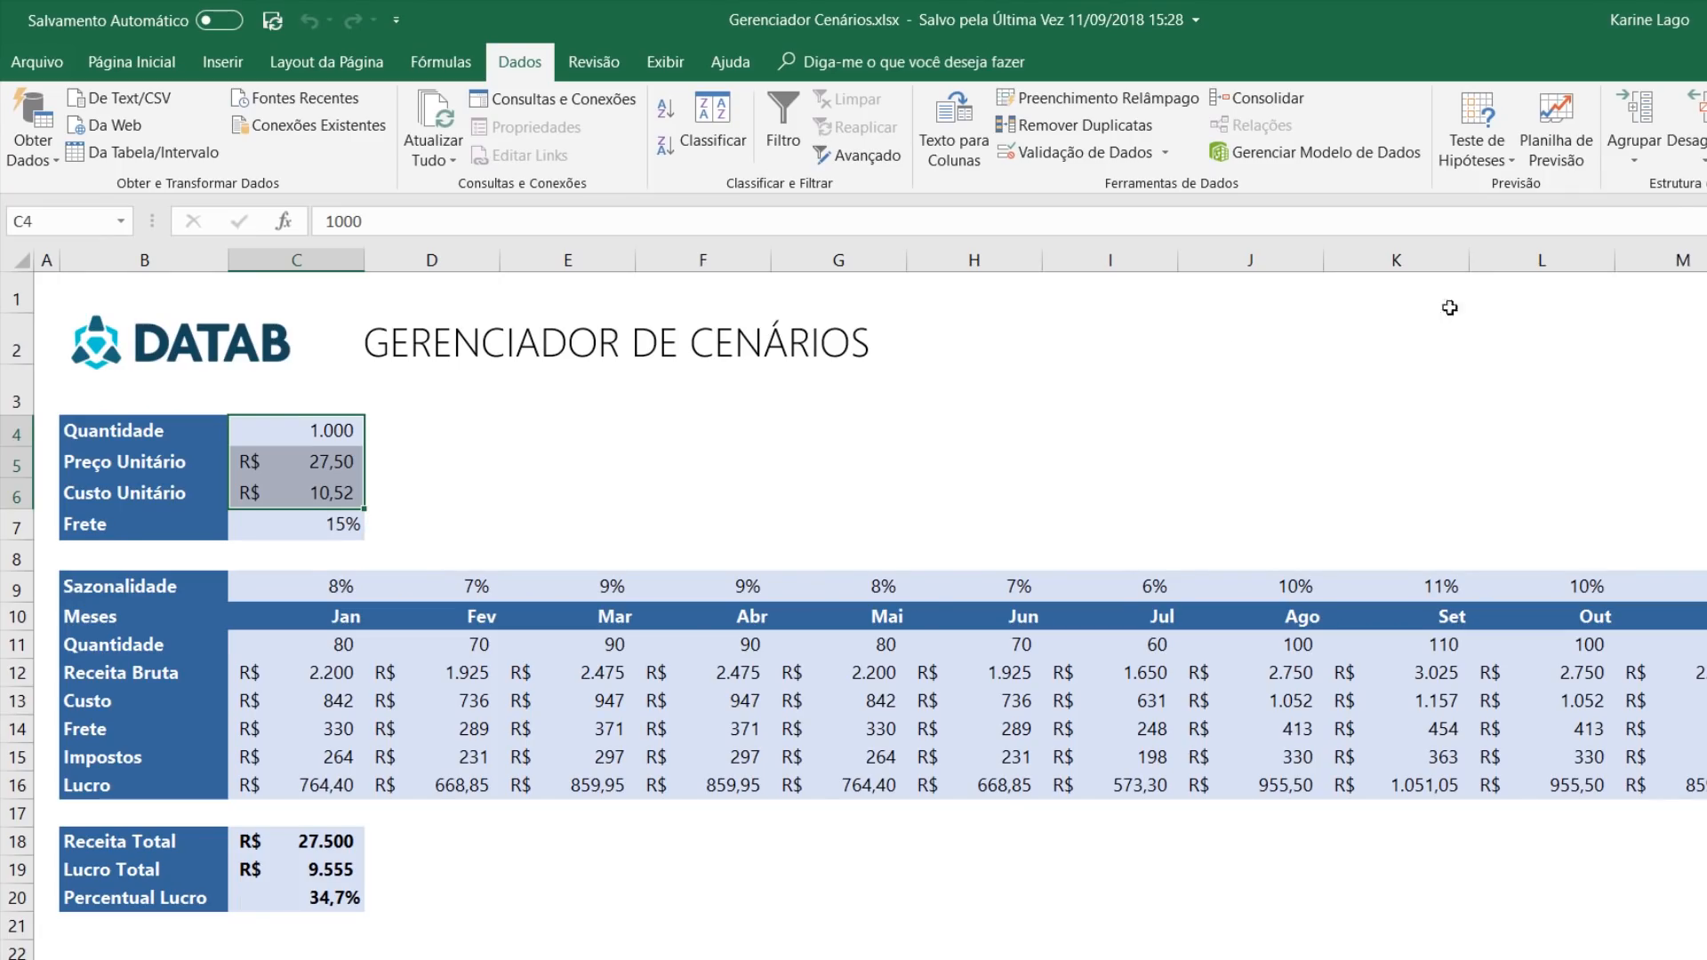
{"action": "left_click", "coordinate": [1481, 164]}
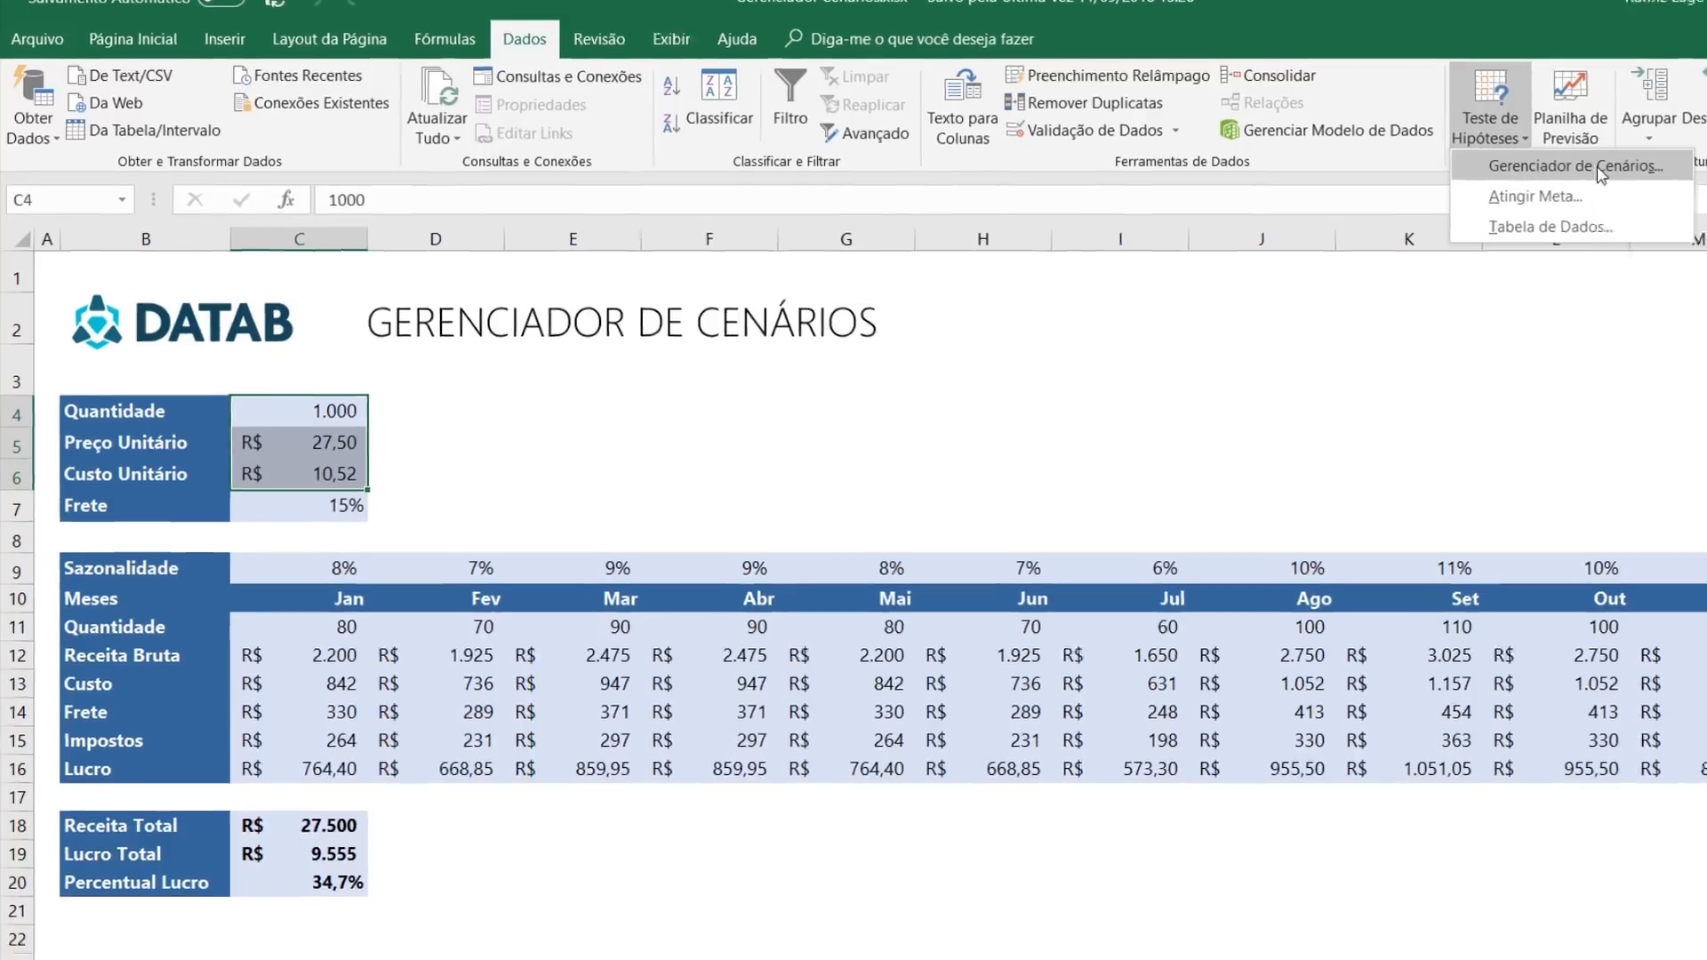
{"action": "left_click", "coordinate": [1586, 189]}
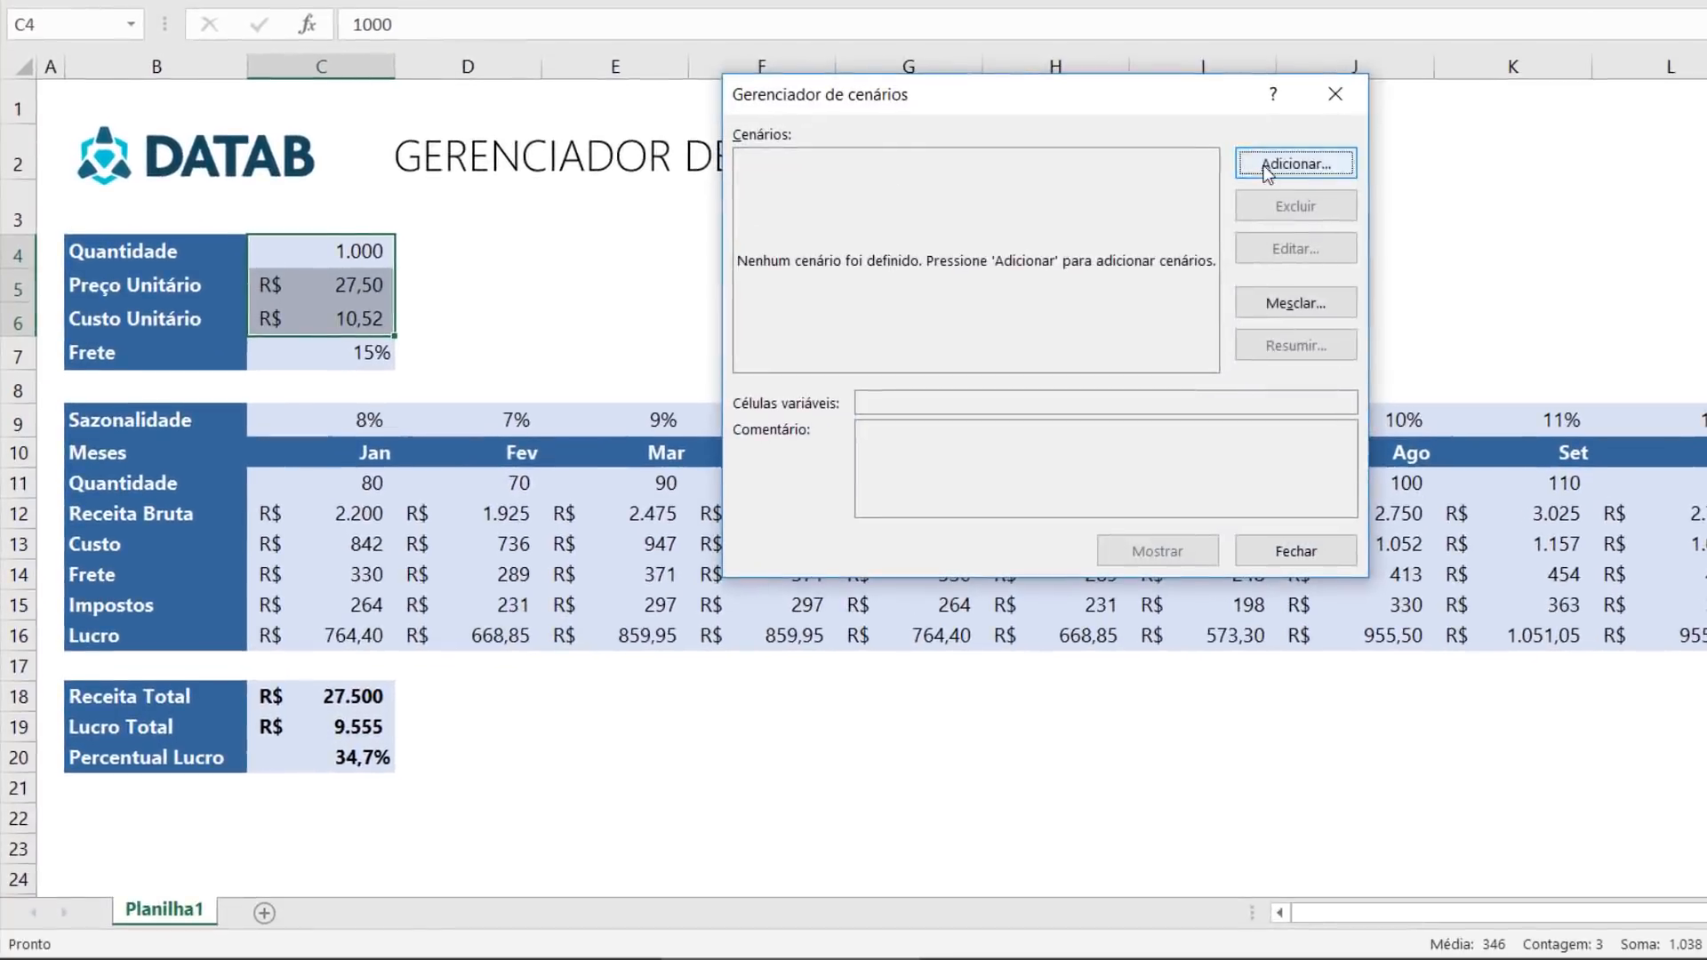
{"action": "left_click", "coordinate": [1265, 167]}
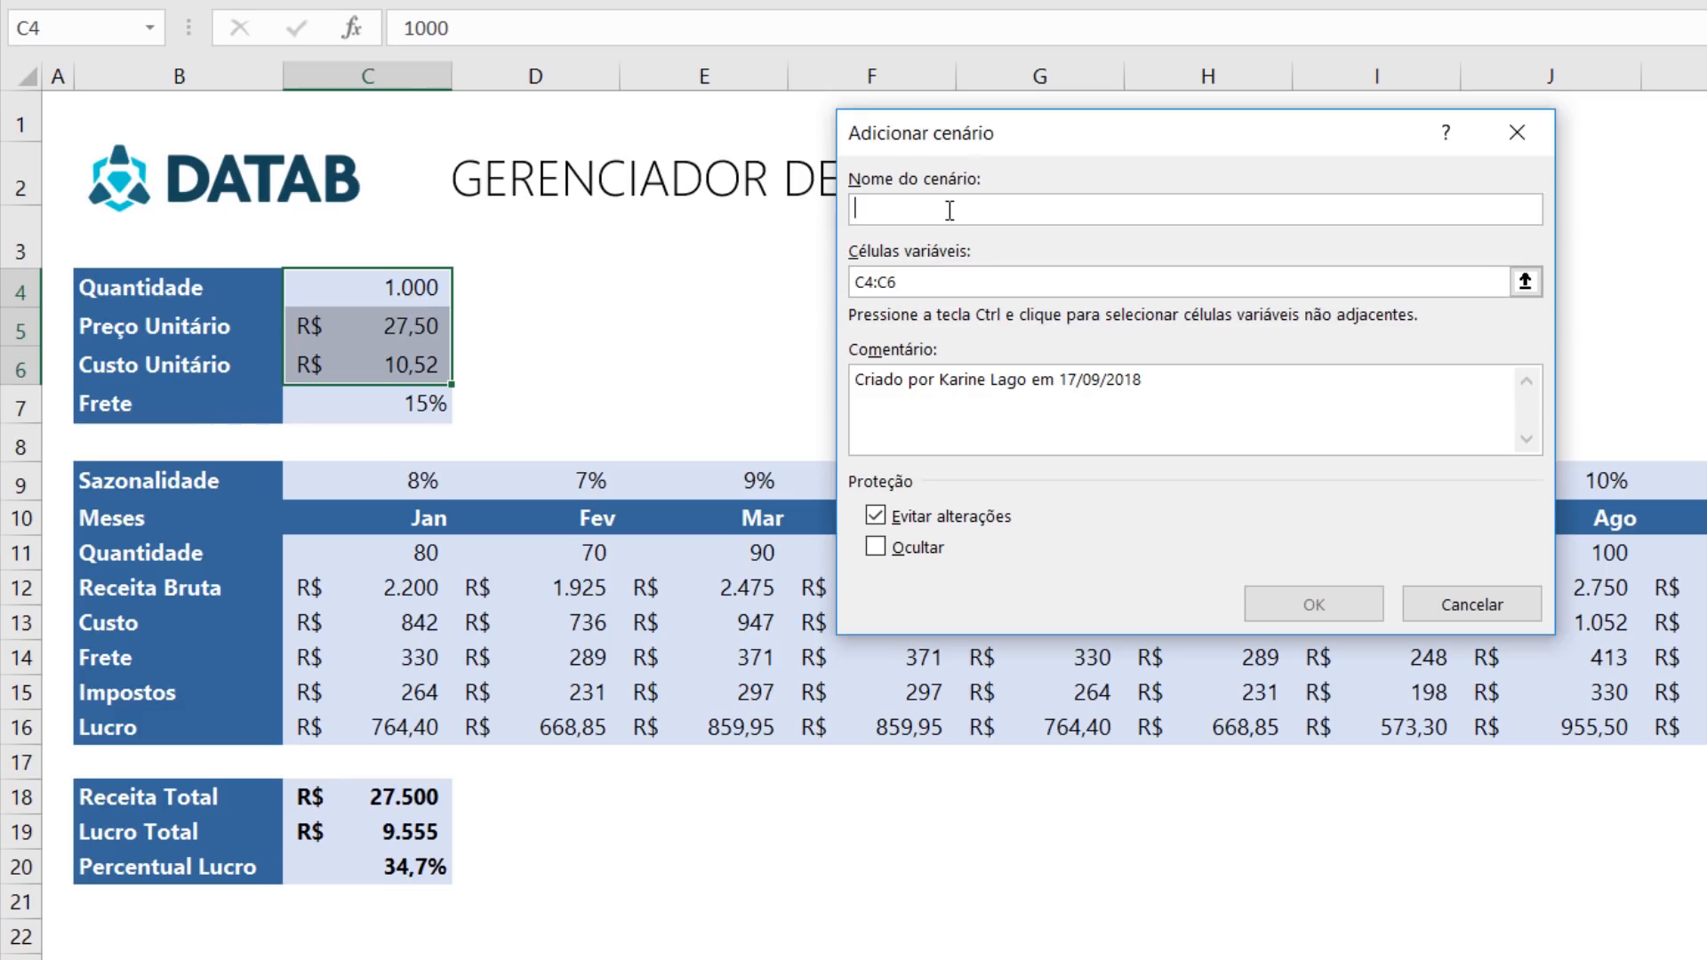
{"action": "type", "text": "Cenário a"}
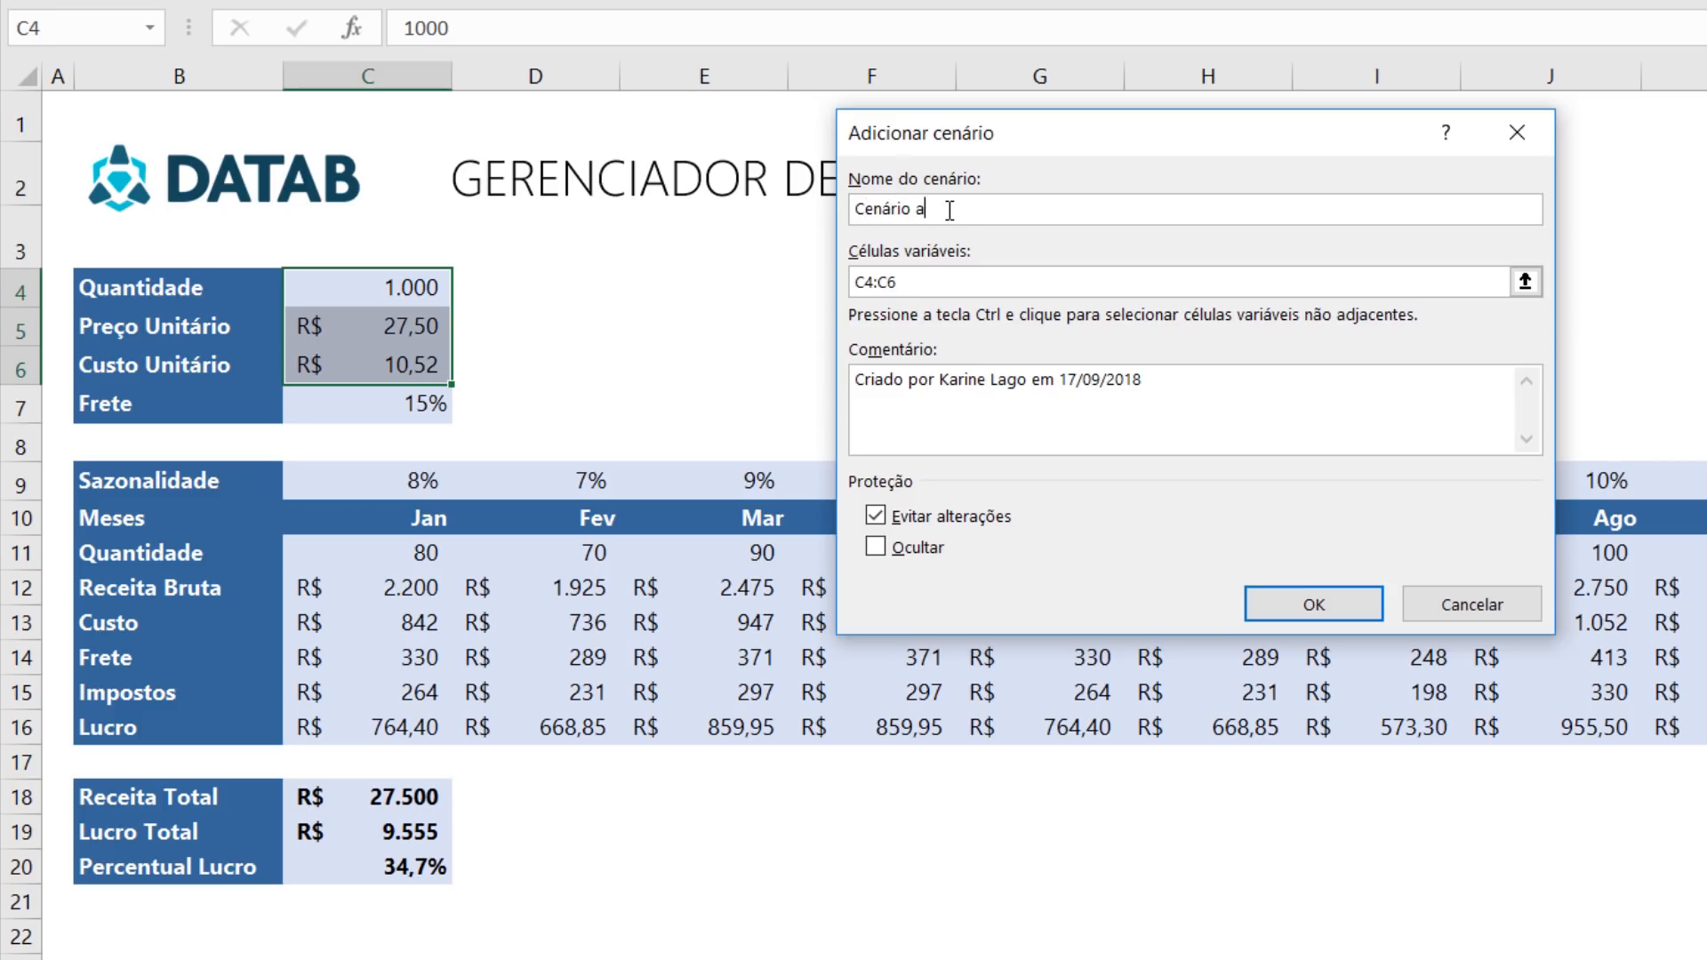
{"action": "type", "text": "lfa"}
{"action": "key", "text": "BackSpace"}
{"action": "type", "text": "A"}
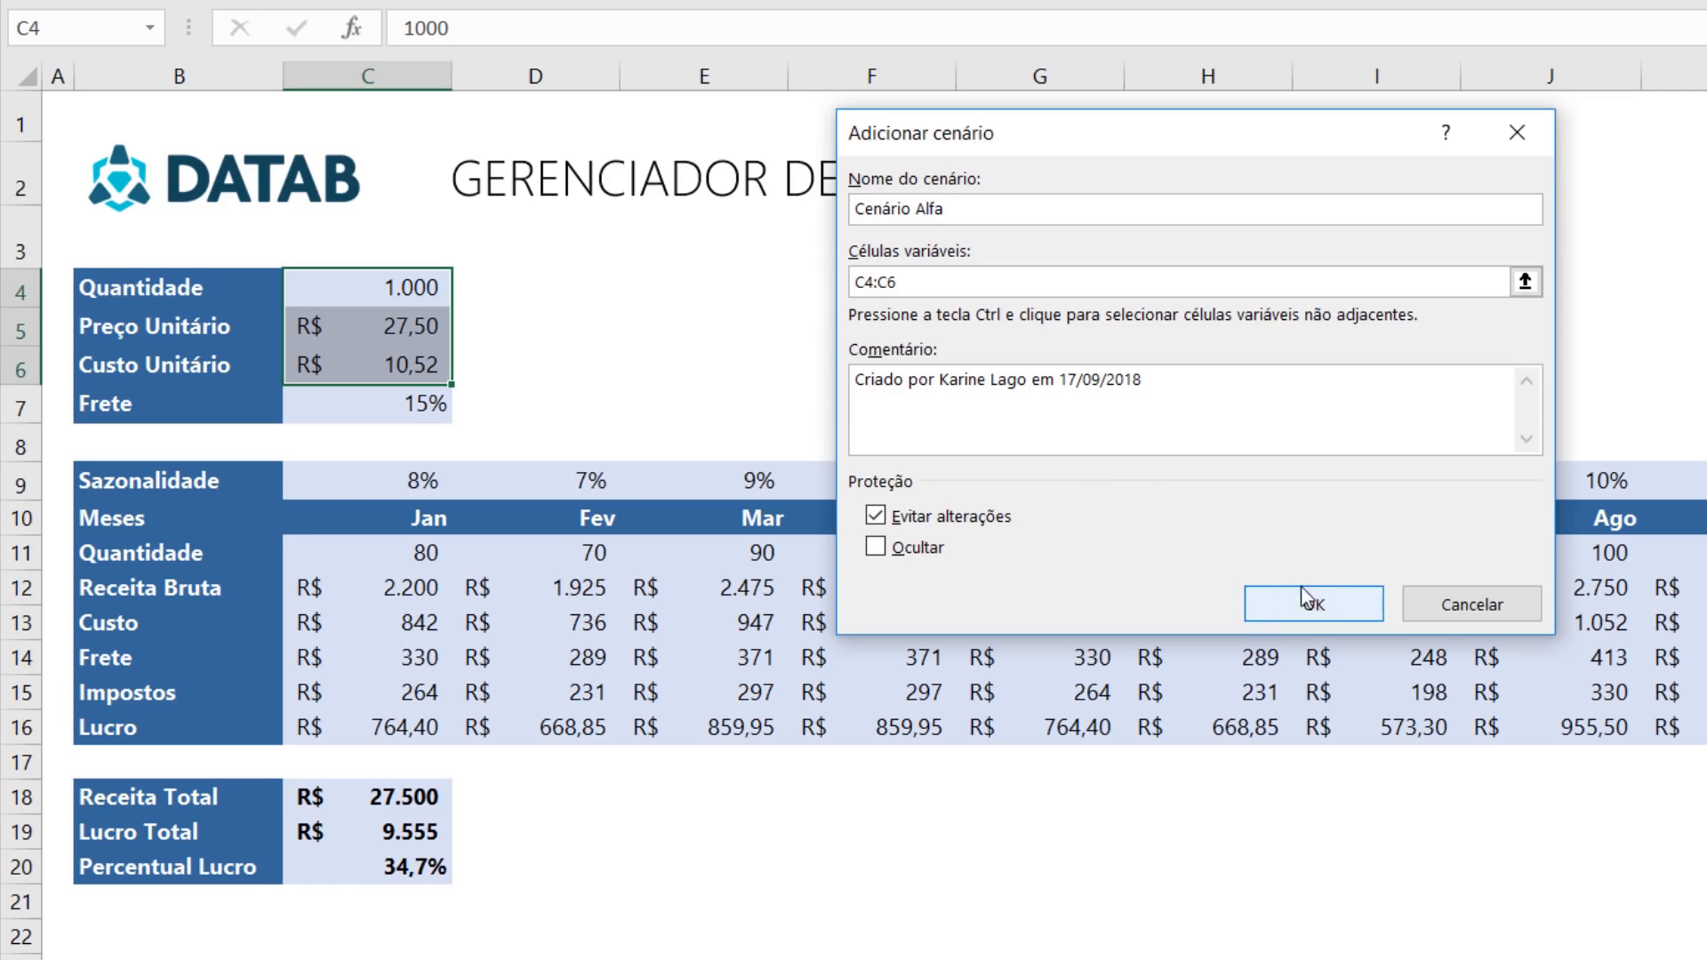
{"action": "left_click", "coordinate": [1336, 606]}
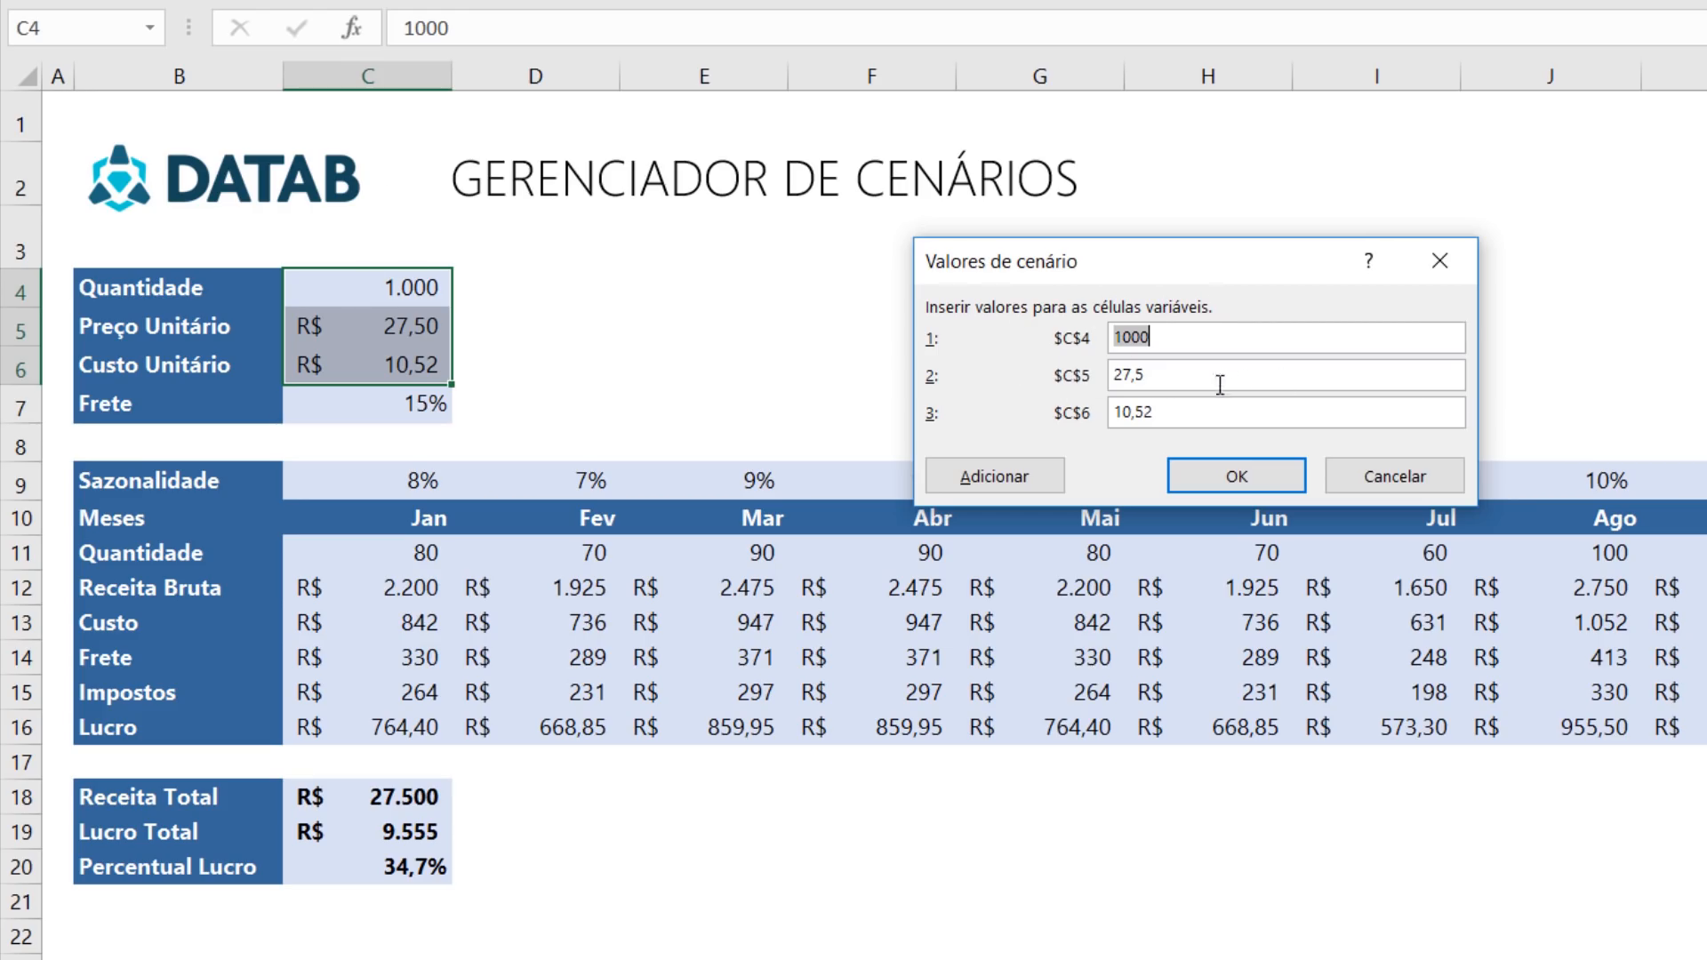
{"action": "left_click", "coordinate": [1228, 473]}
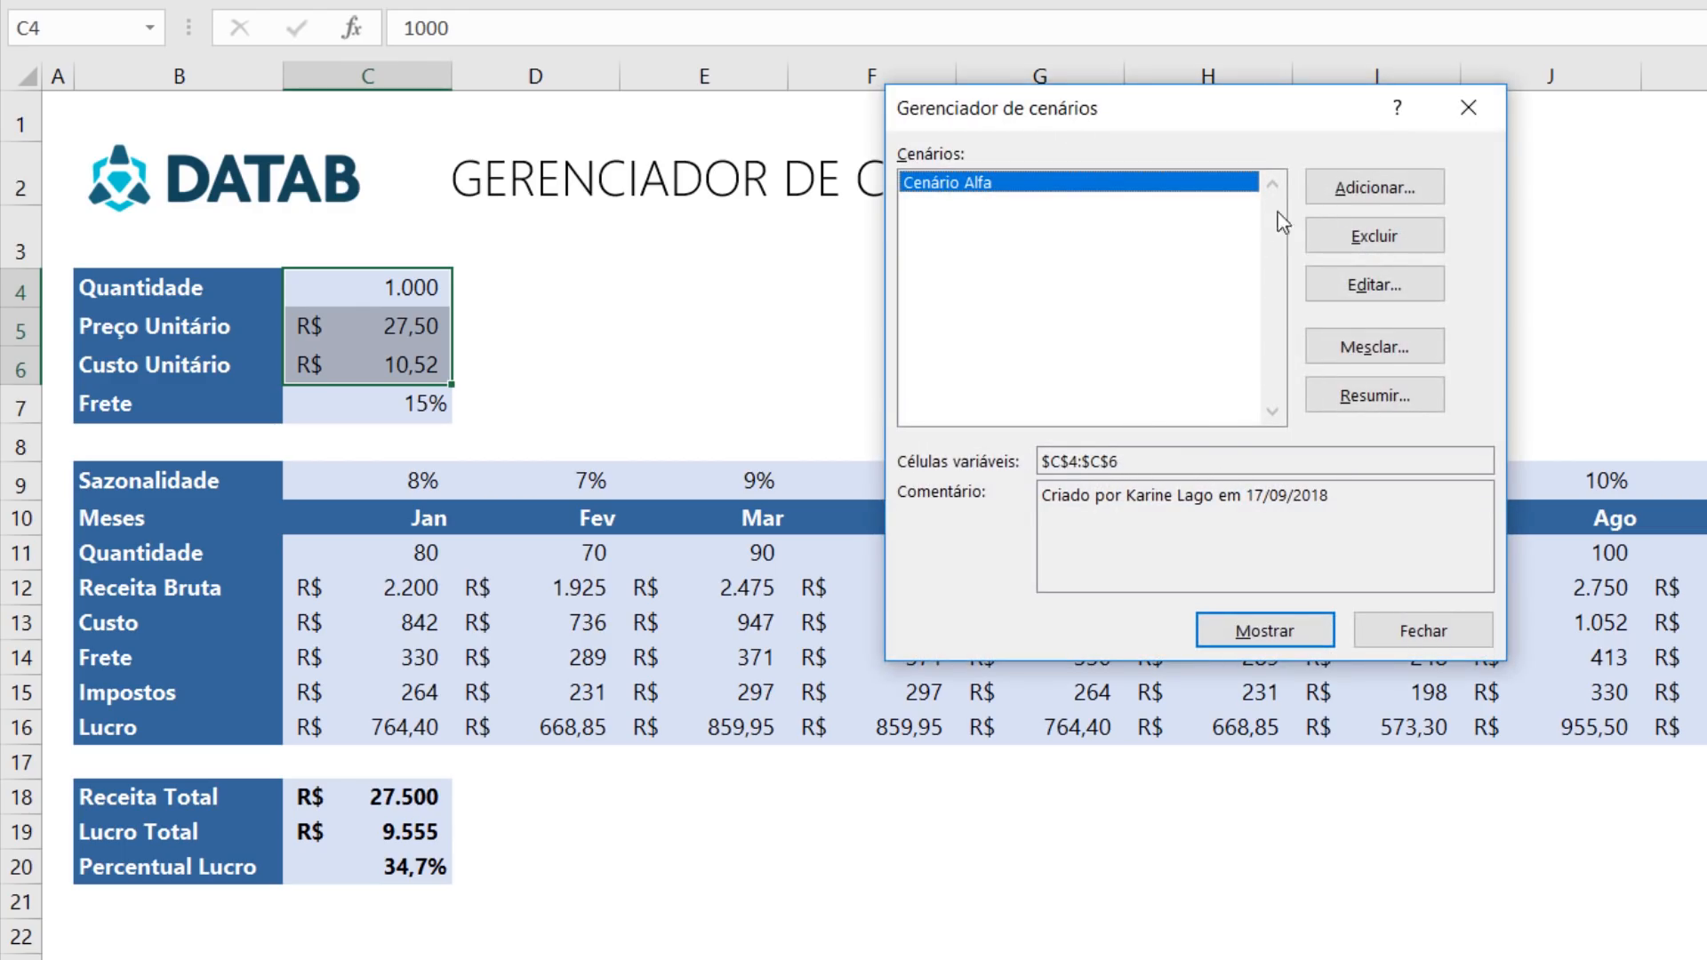
Add a scenario named Cenário Beta for C4:C6 with Quantidade 5000, Preço Unitário 28,90 and Custo Unitário 7,60.
{"action": "left_click", "coordinate": [1352, 198]}
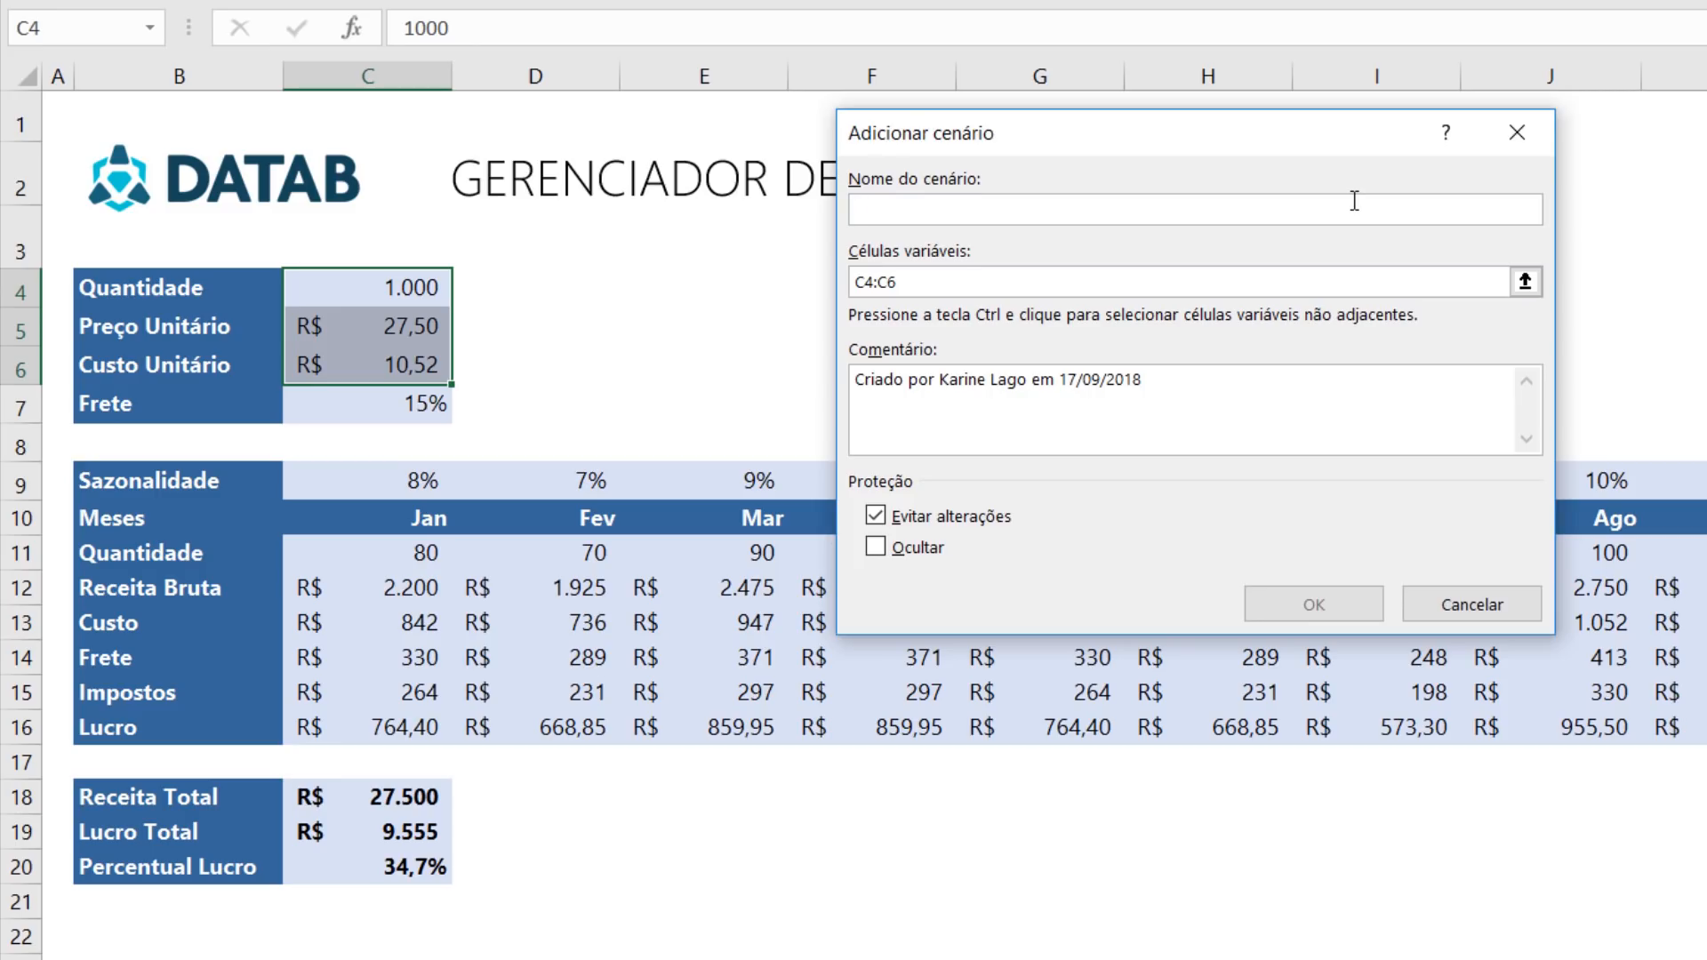
{"action": "type", "text": "Ce"}
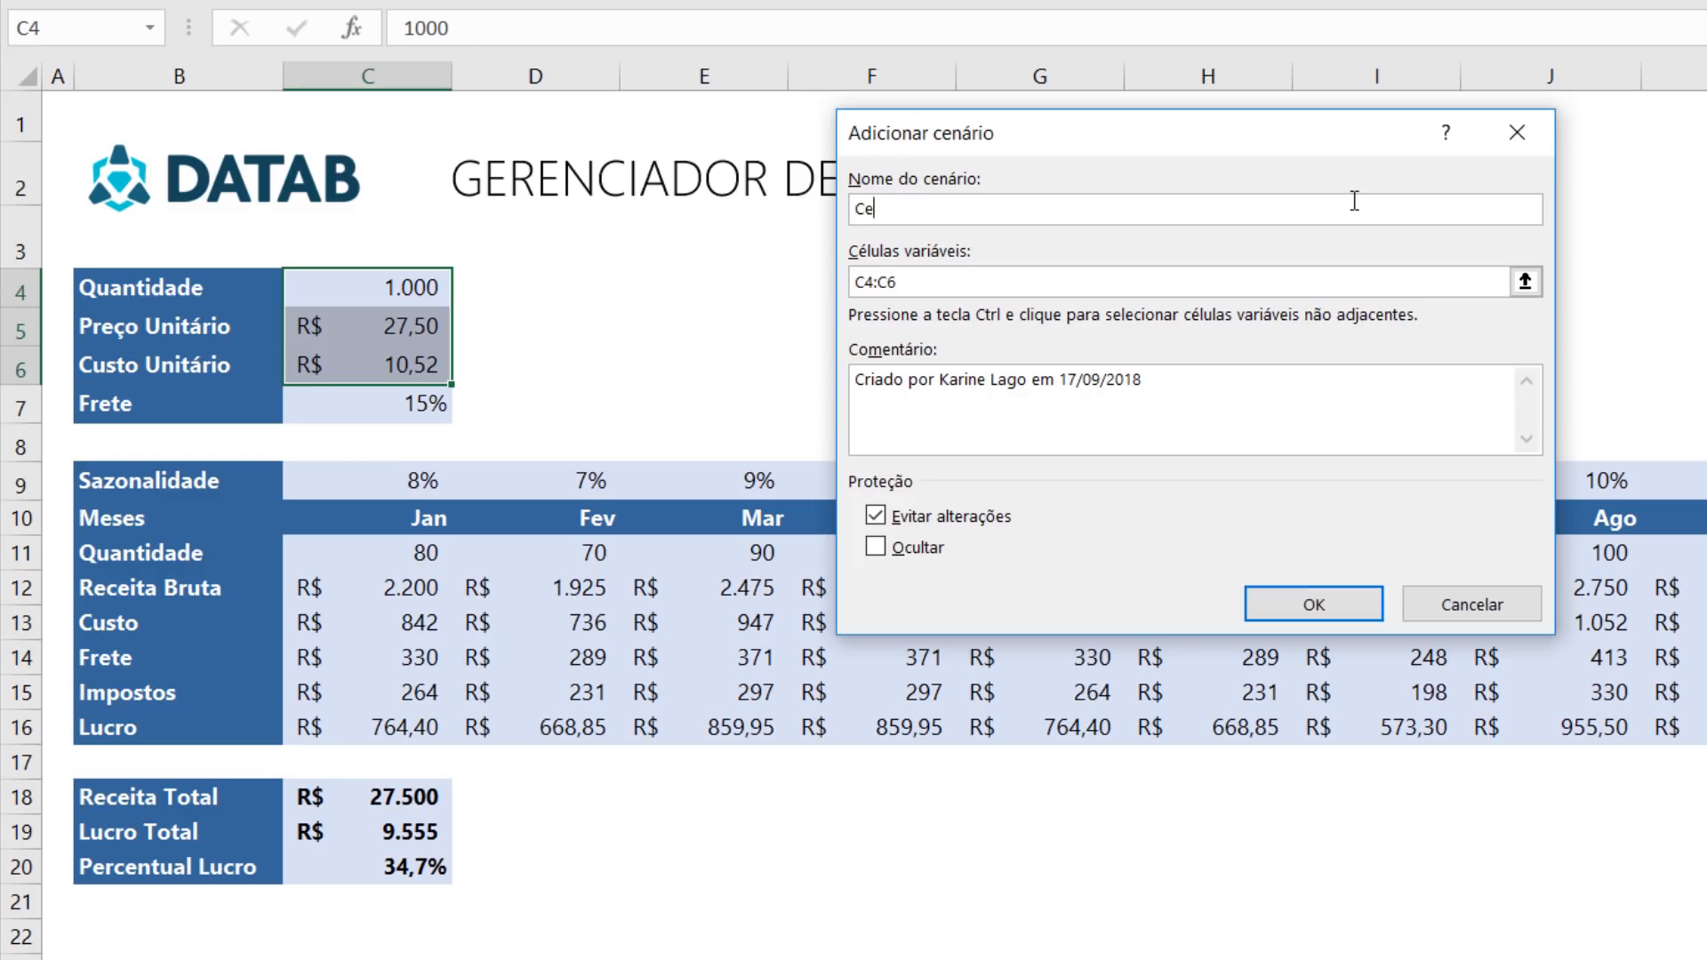
{"action": "type", "text": "nário Beta"}
{"action": "left_click", "coordinate": [1358, 611]}
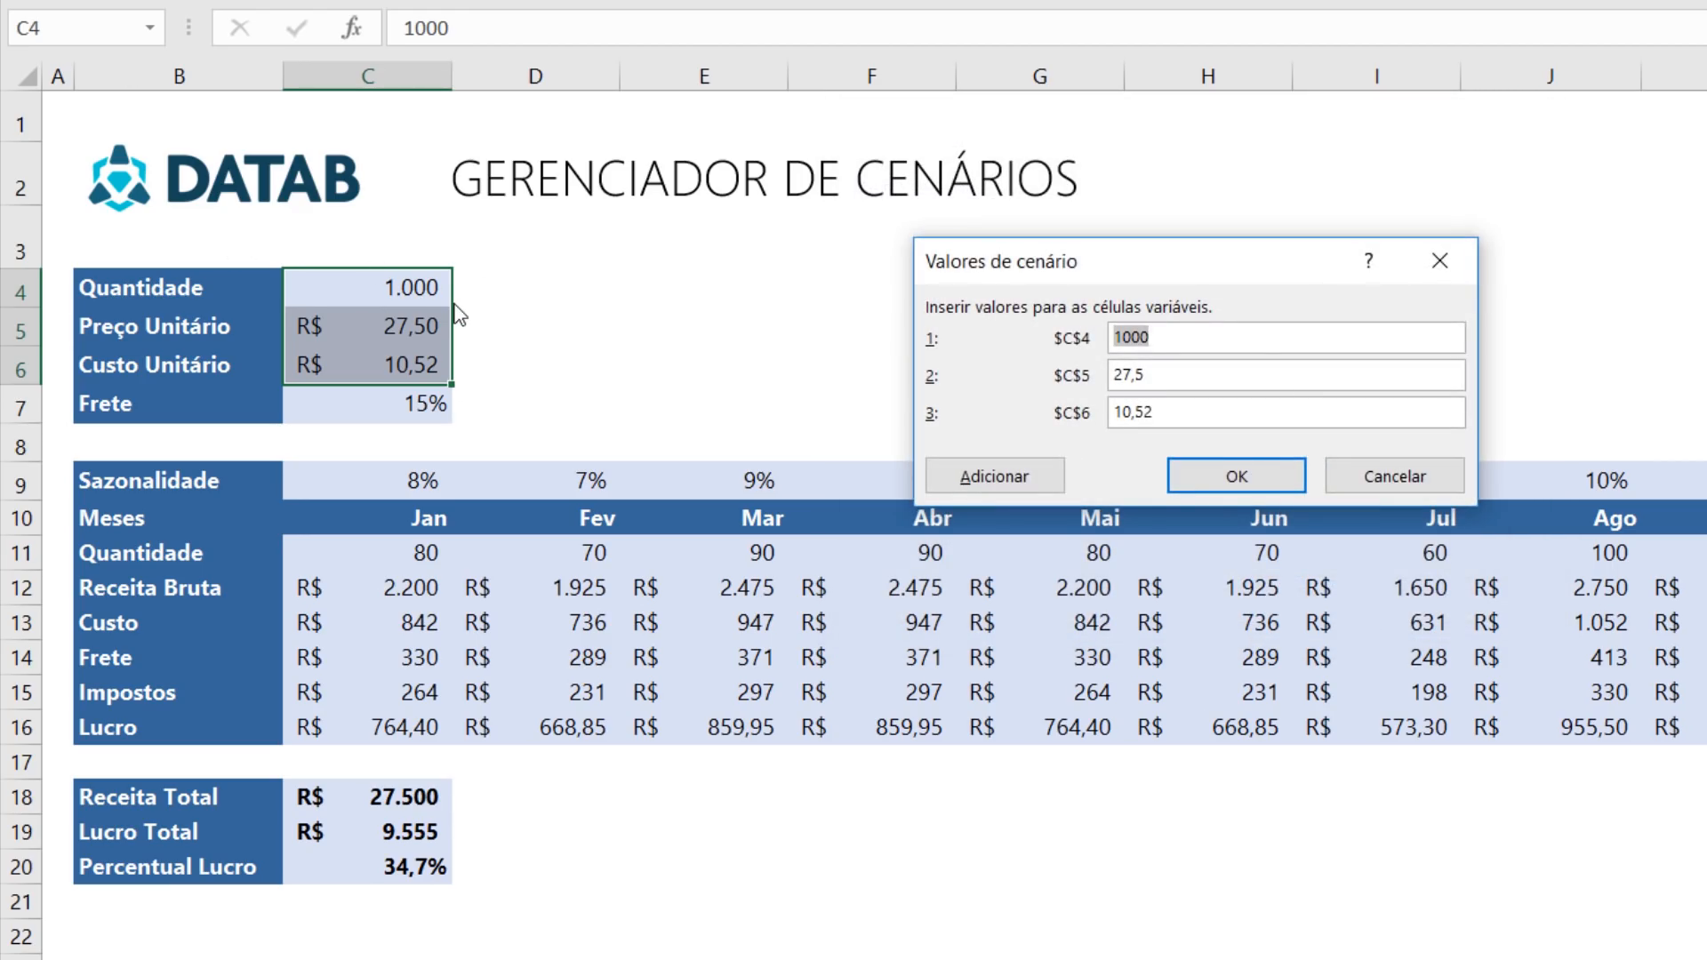
{"action": "type", "text": "5000"}
{"action": "key", "text": "Tab"}
{"action": "type", "text": "28,90"}
{"action": "key", "text": "Tab"}
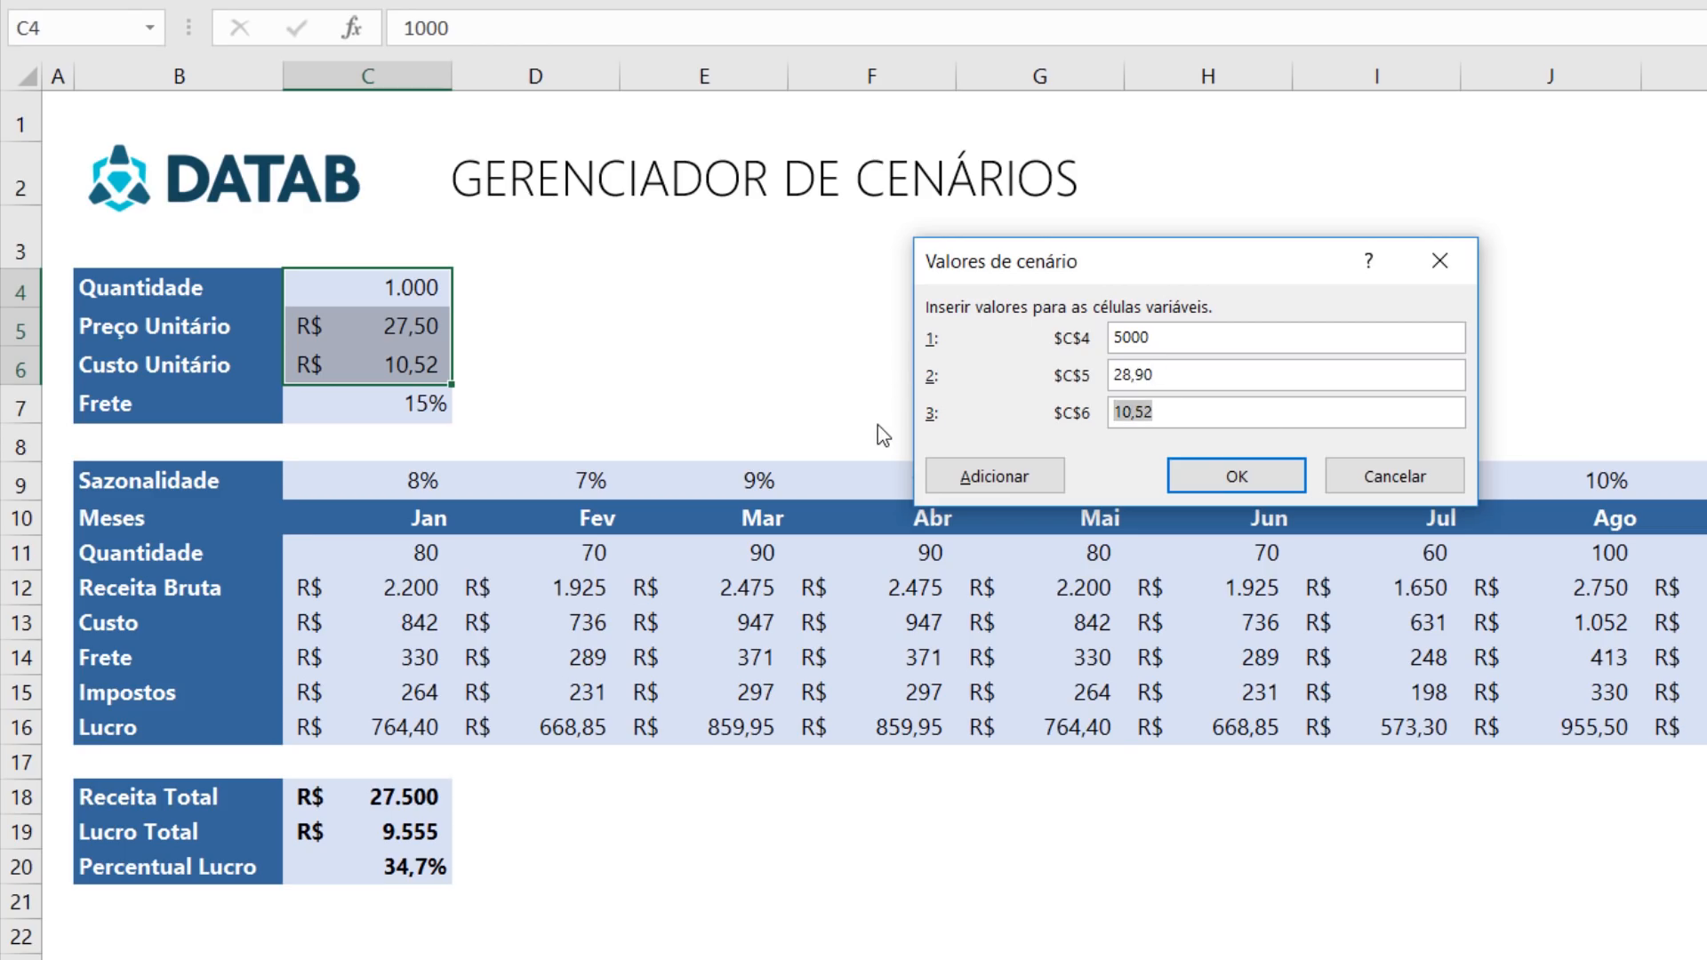
{"action": "type", "text": "7,60"}
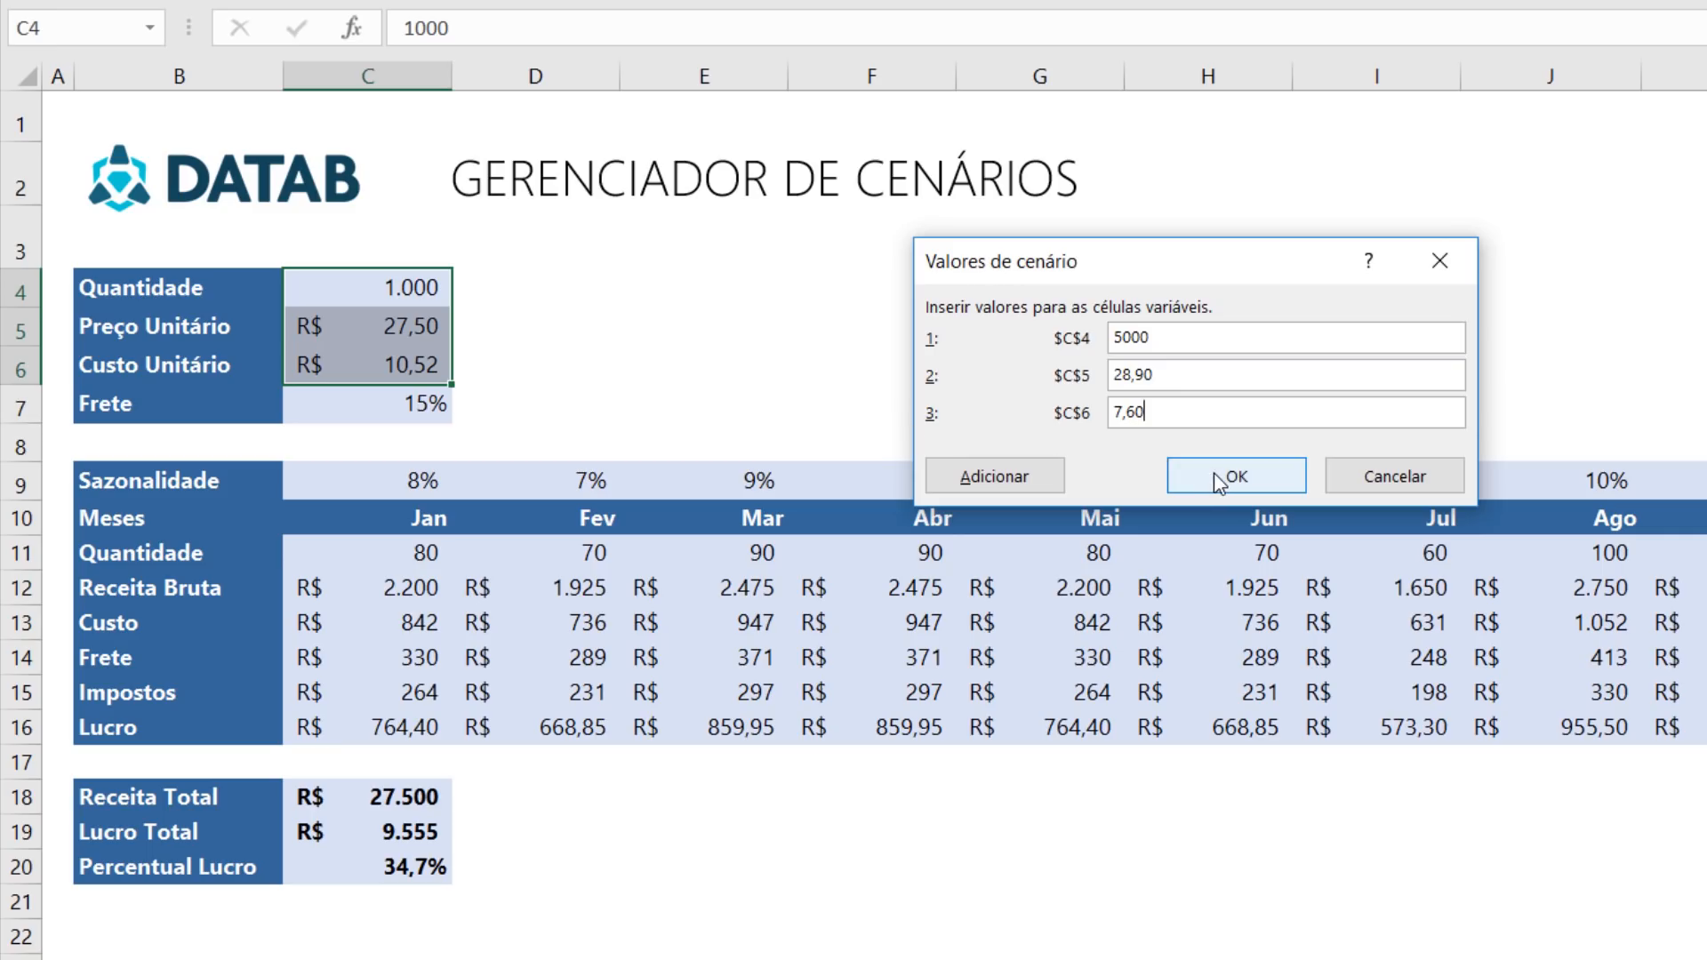
{"action": "left_click", "coordinate": [1000, 479]}
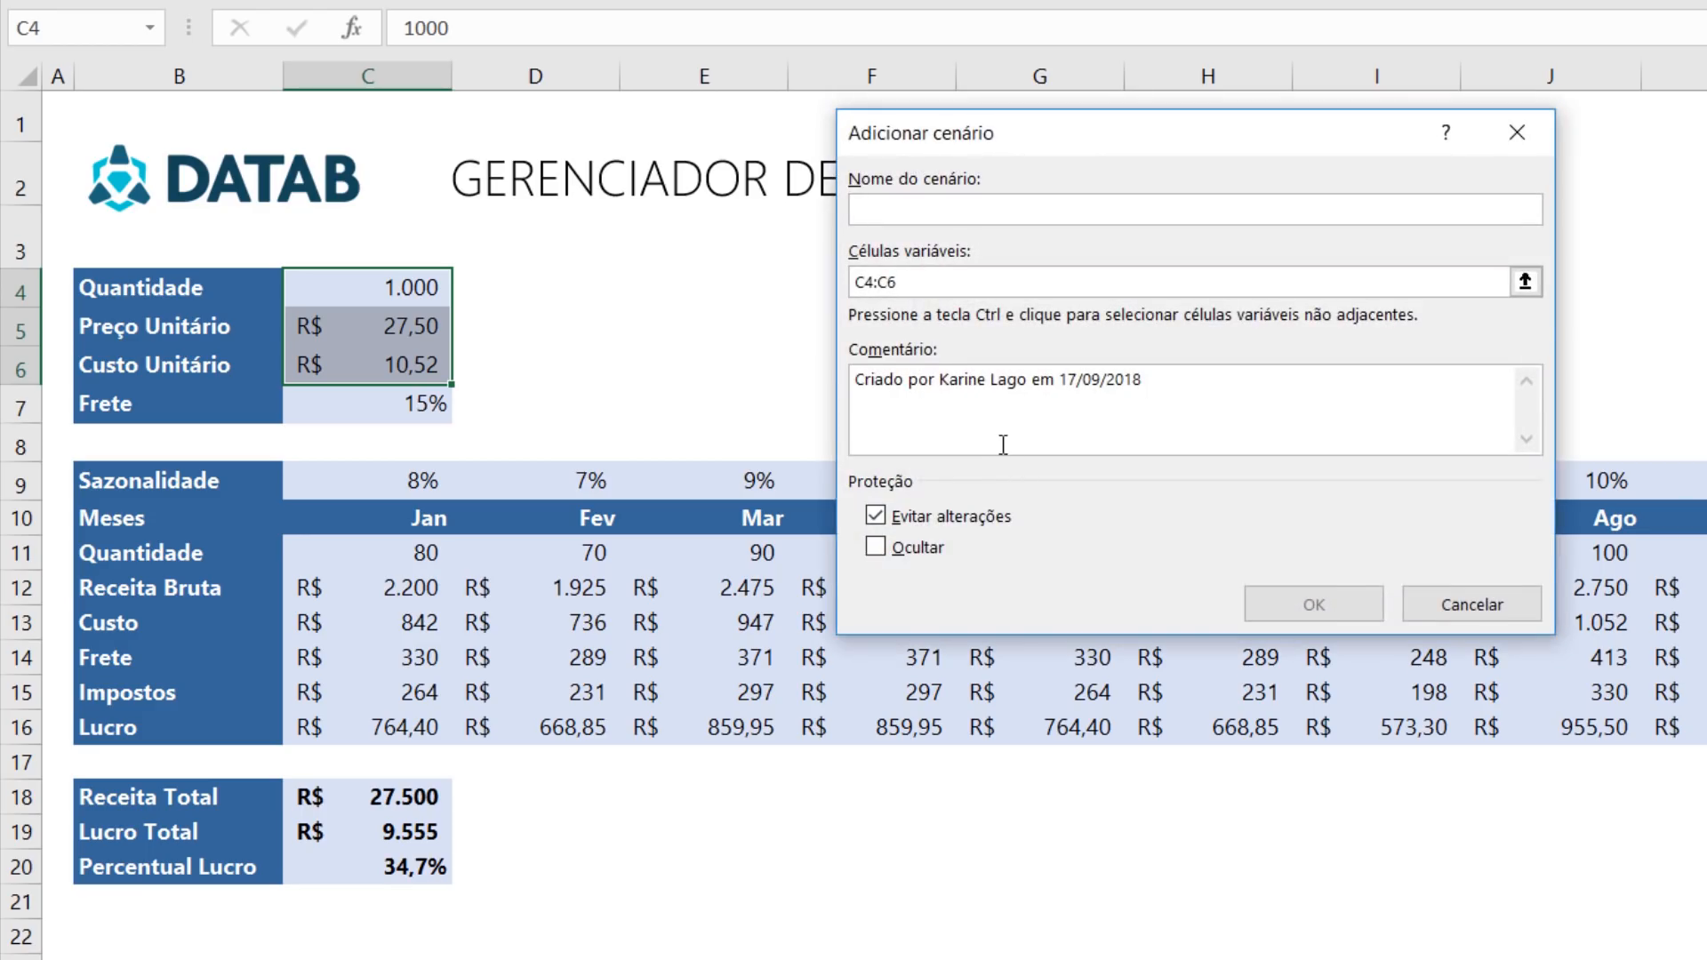
Add a scenario named Cenário Charlie for C4:C6 with Quantidade 10000, Preço Unitário 26,50 and Custo Unitário 6,56.
{"action": "type", "text": "C"}
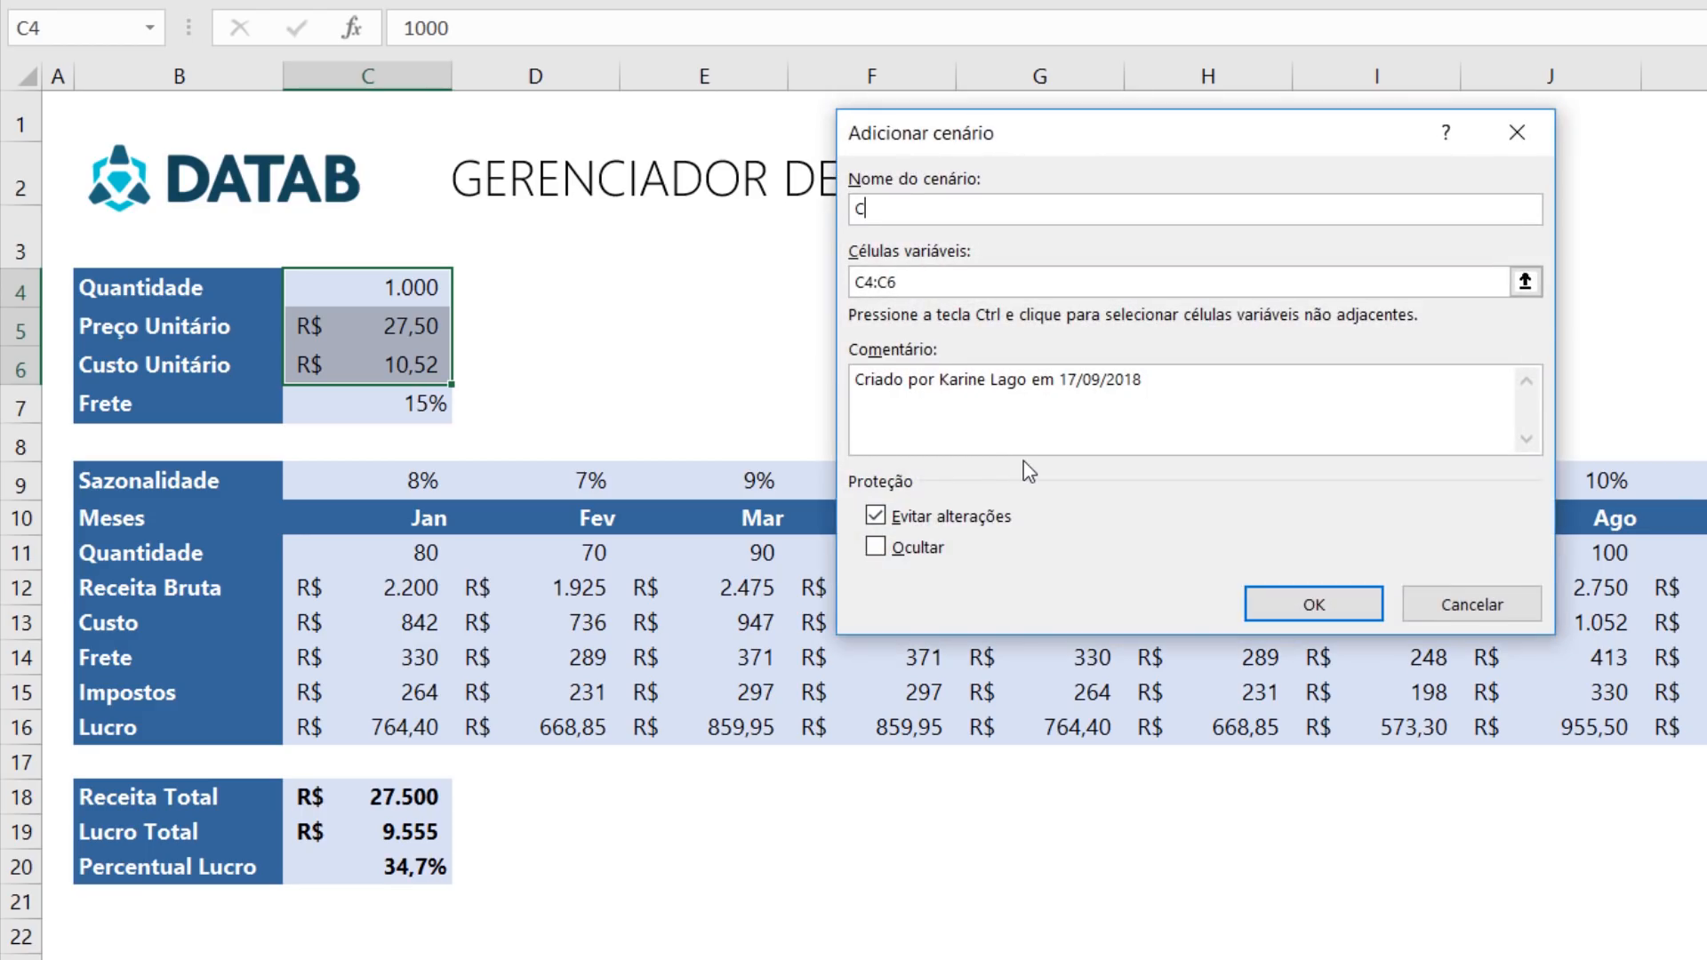
{"action": "type", "text": "enário"}
{"action": "type", "text": "Charlie"}
{"action": "left_click", "coordinate": [1310, 598]}
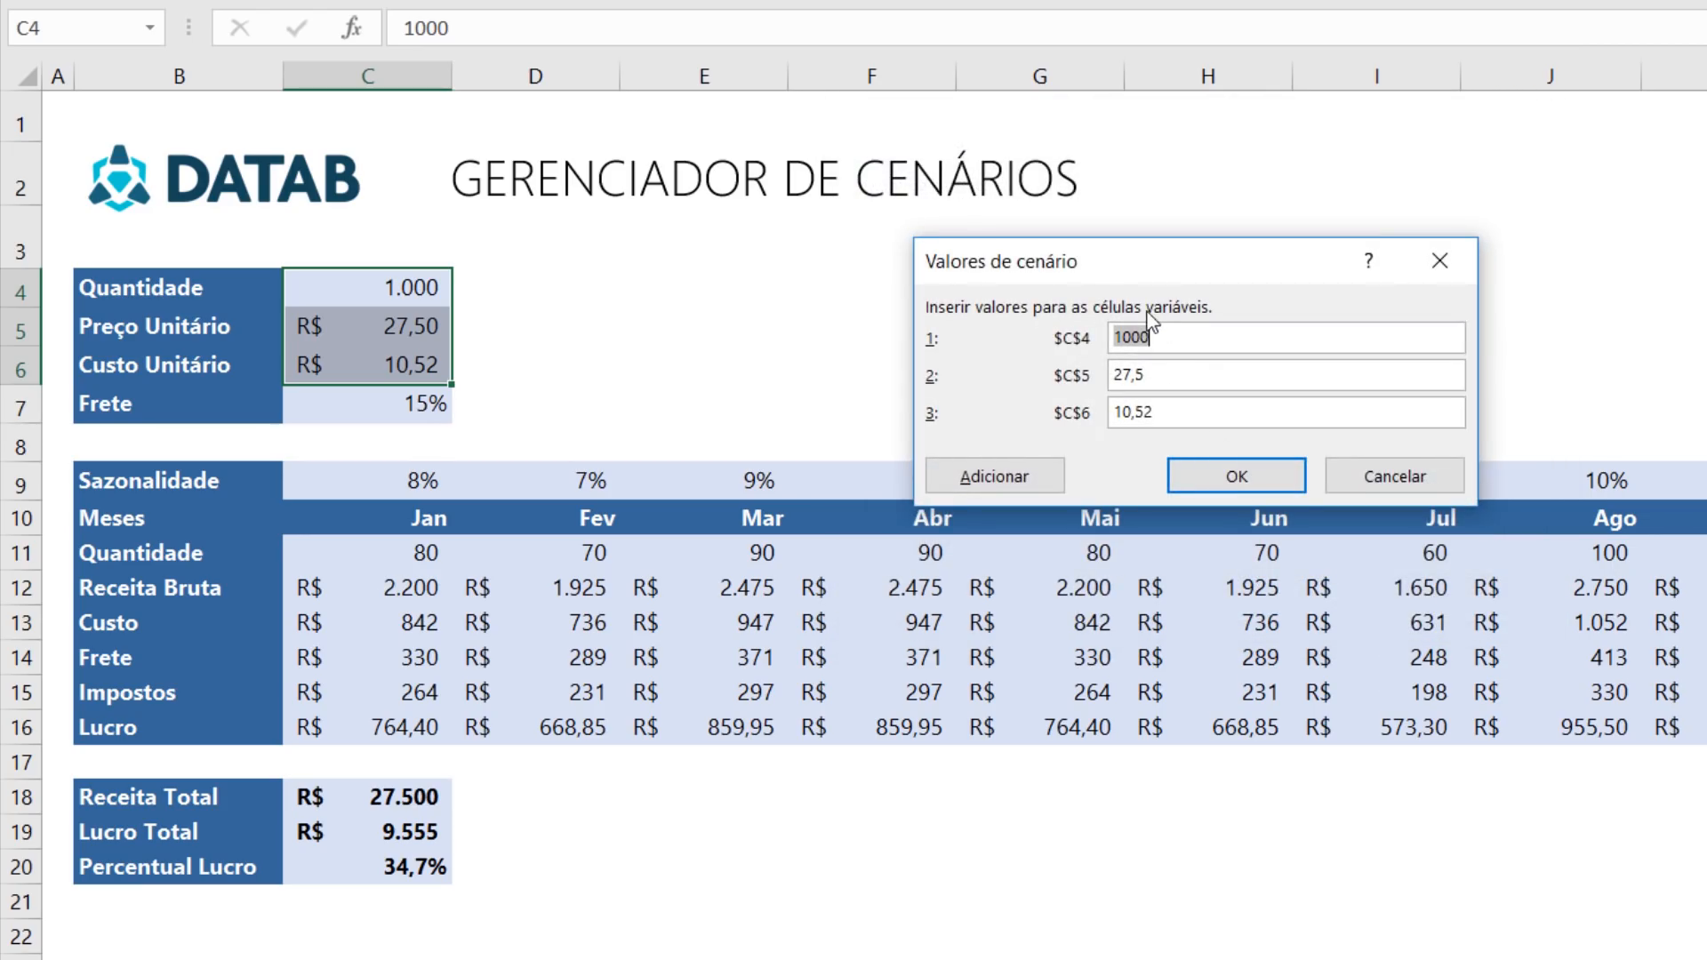
{"action": "type", "text": "10000"}
{"action": "key", "text": "Tab"}
{"action": "type", "text": "26,50"}
{"action": "key", "text": "Tab"}
{"action": "type", "text": "6,"}
{"action": "type", "text": "56"}
{"action": "left_click", "coordinate": [1250, 476]}
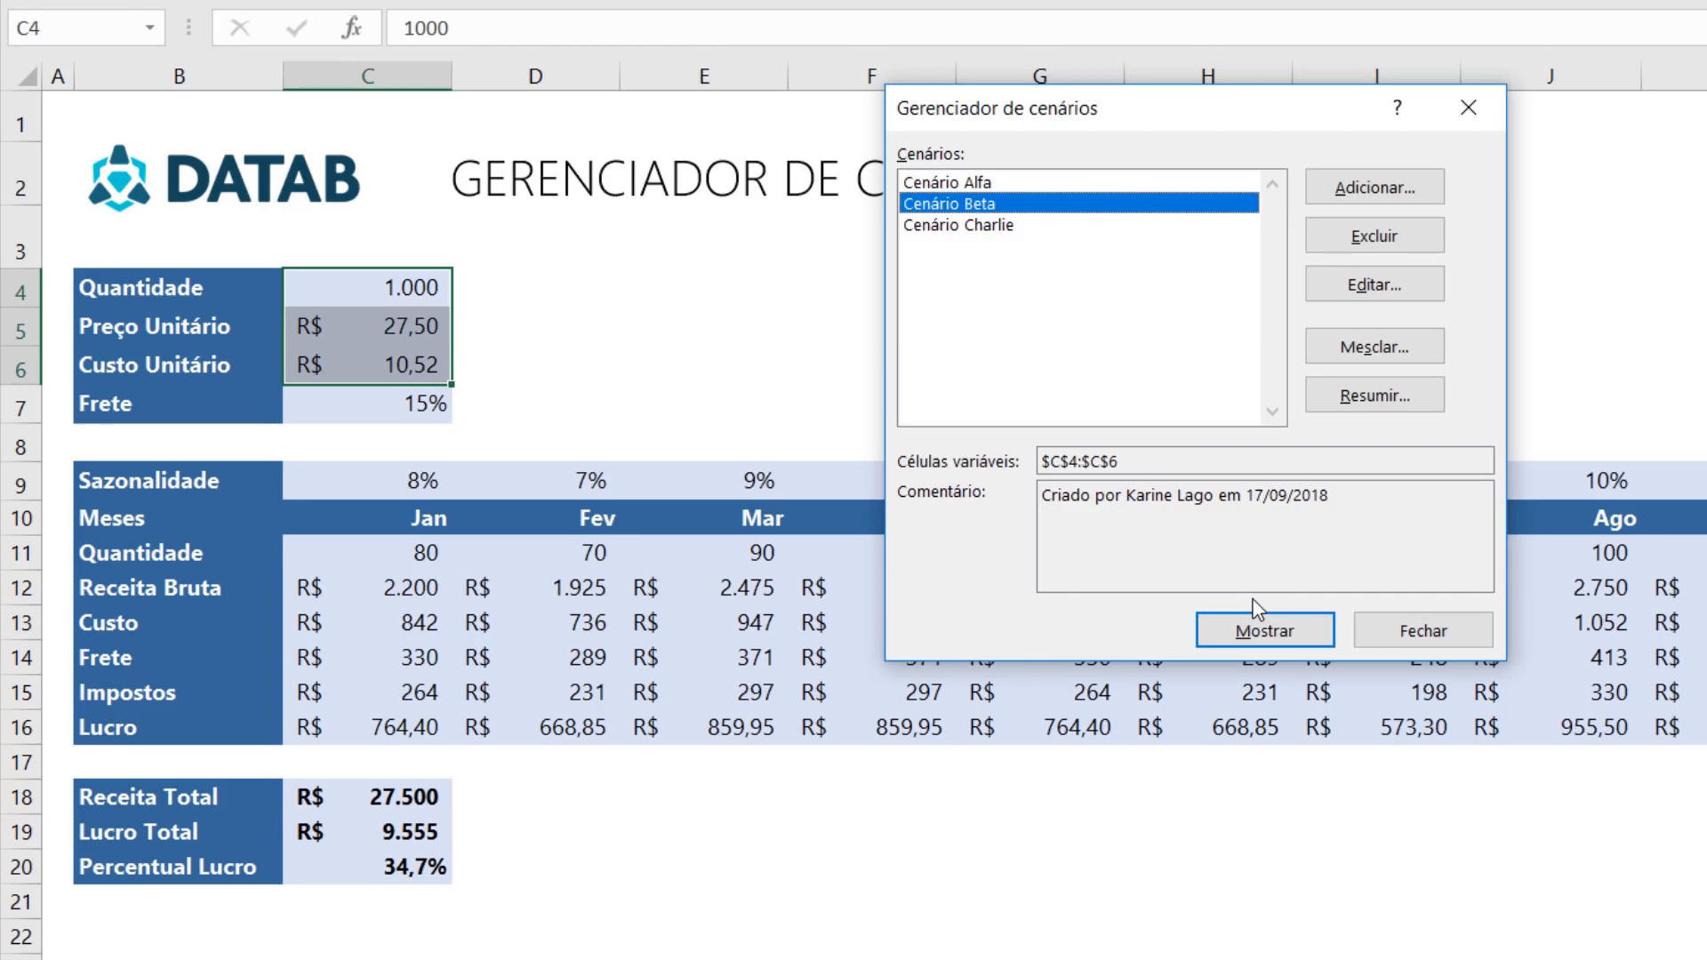
Show Cenário Beta and Cenário Charlie one after the other to compare their results in the sheet.
{"action": "left_click", "coordinate": [1280, 633]}
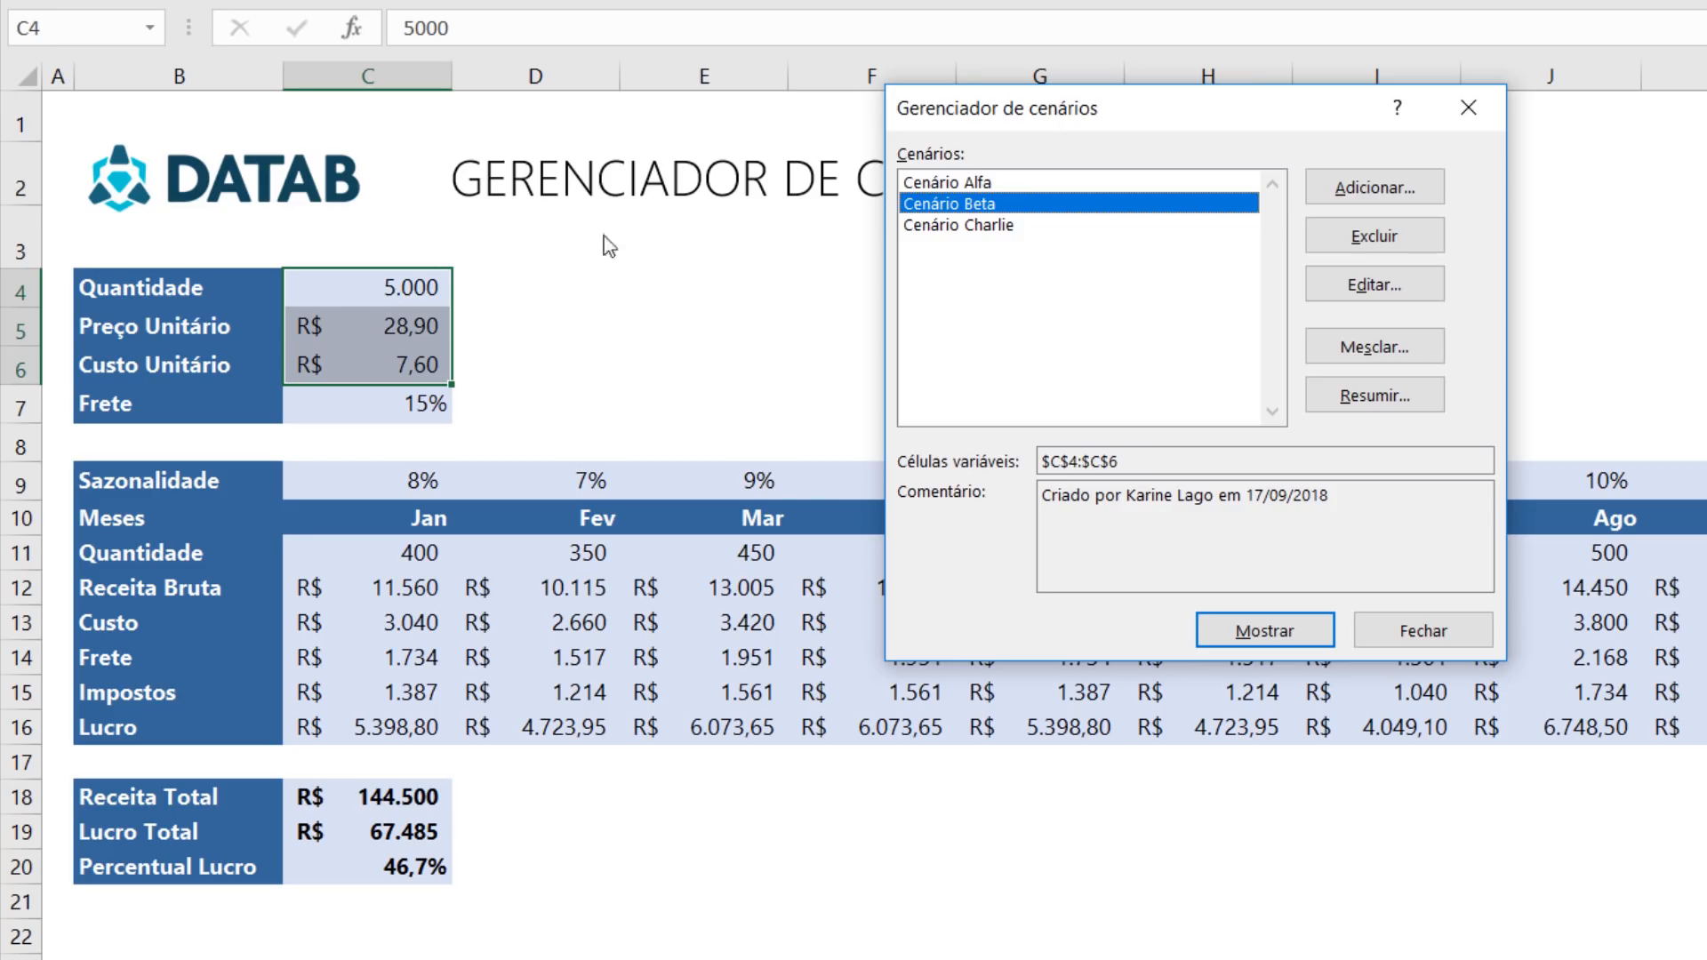
{"action": "left_click", "coordinate": [924, 227]}
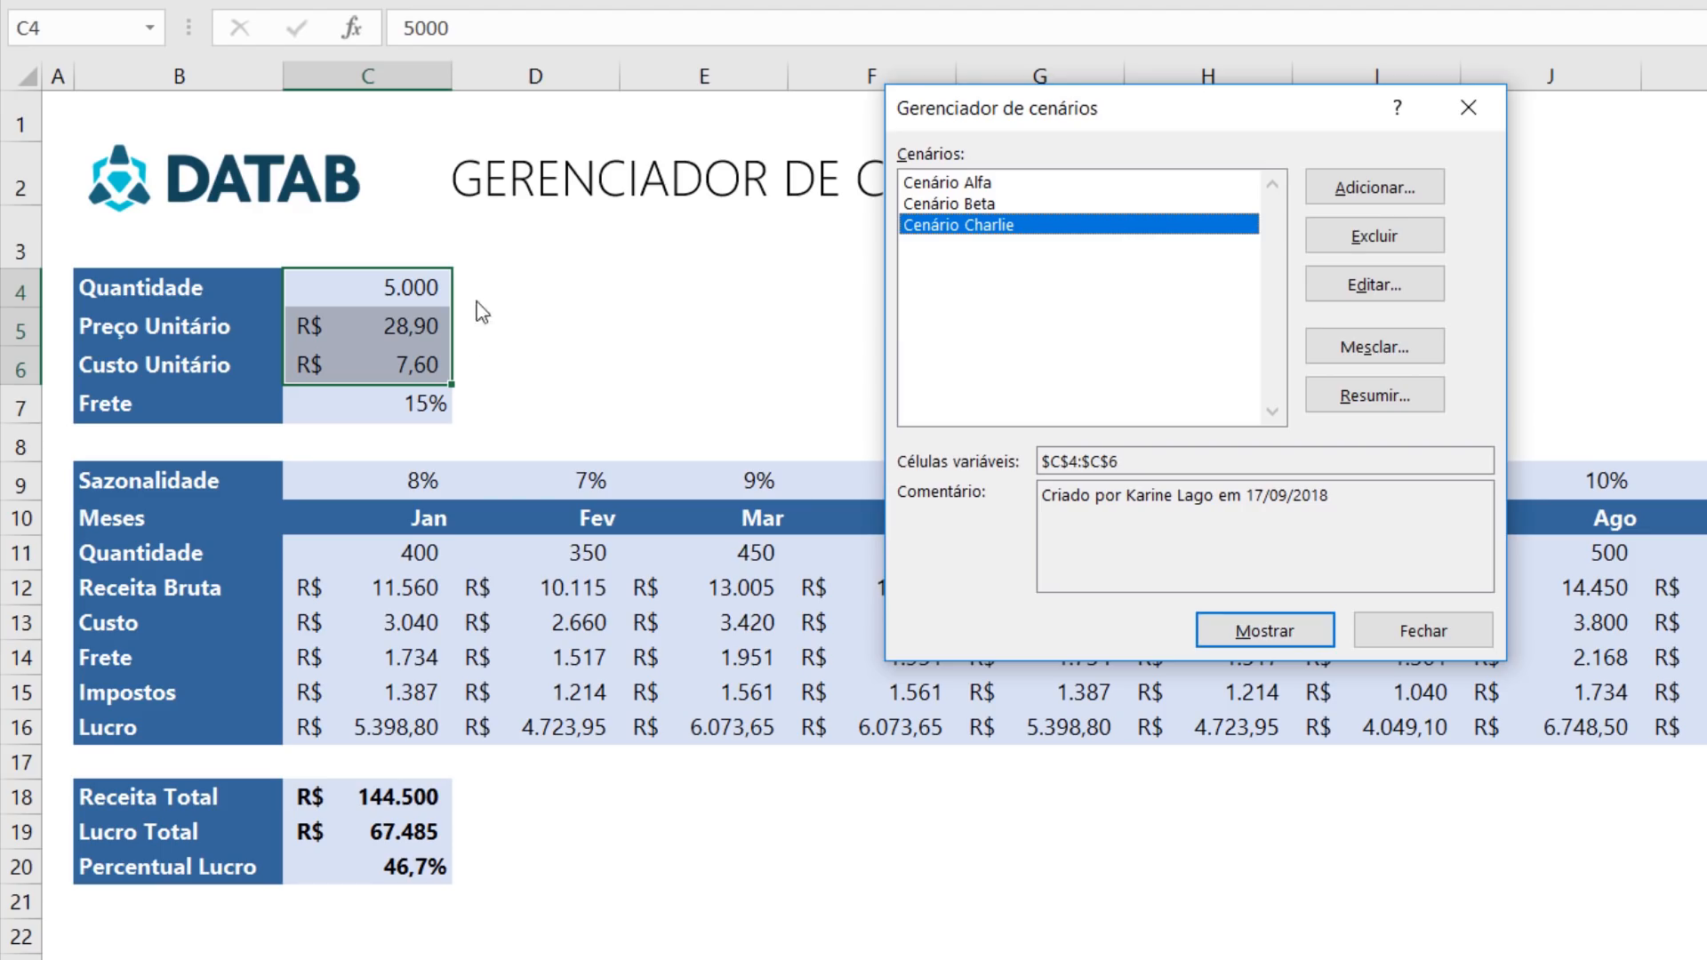
{"action": "left_click", "coordinate": [1267, 631]}
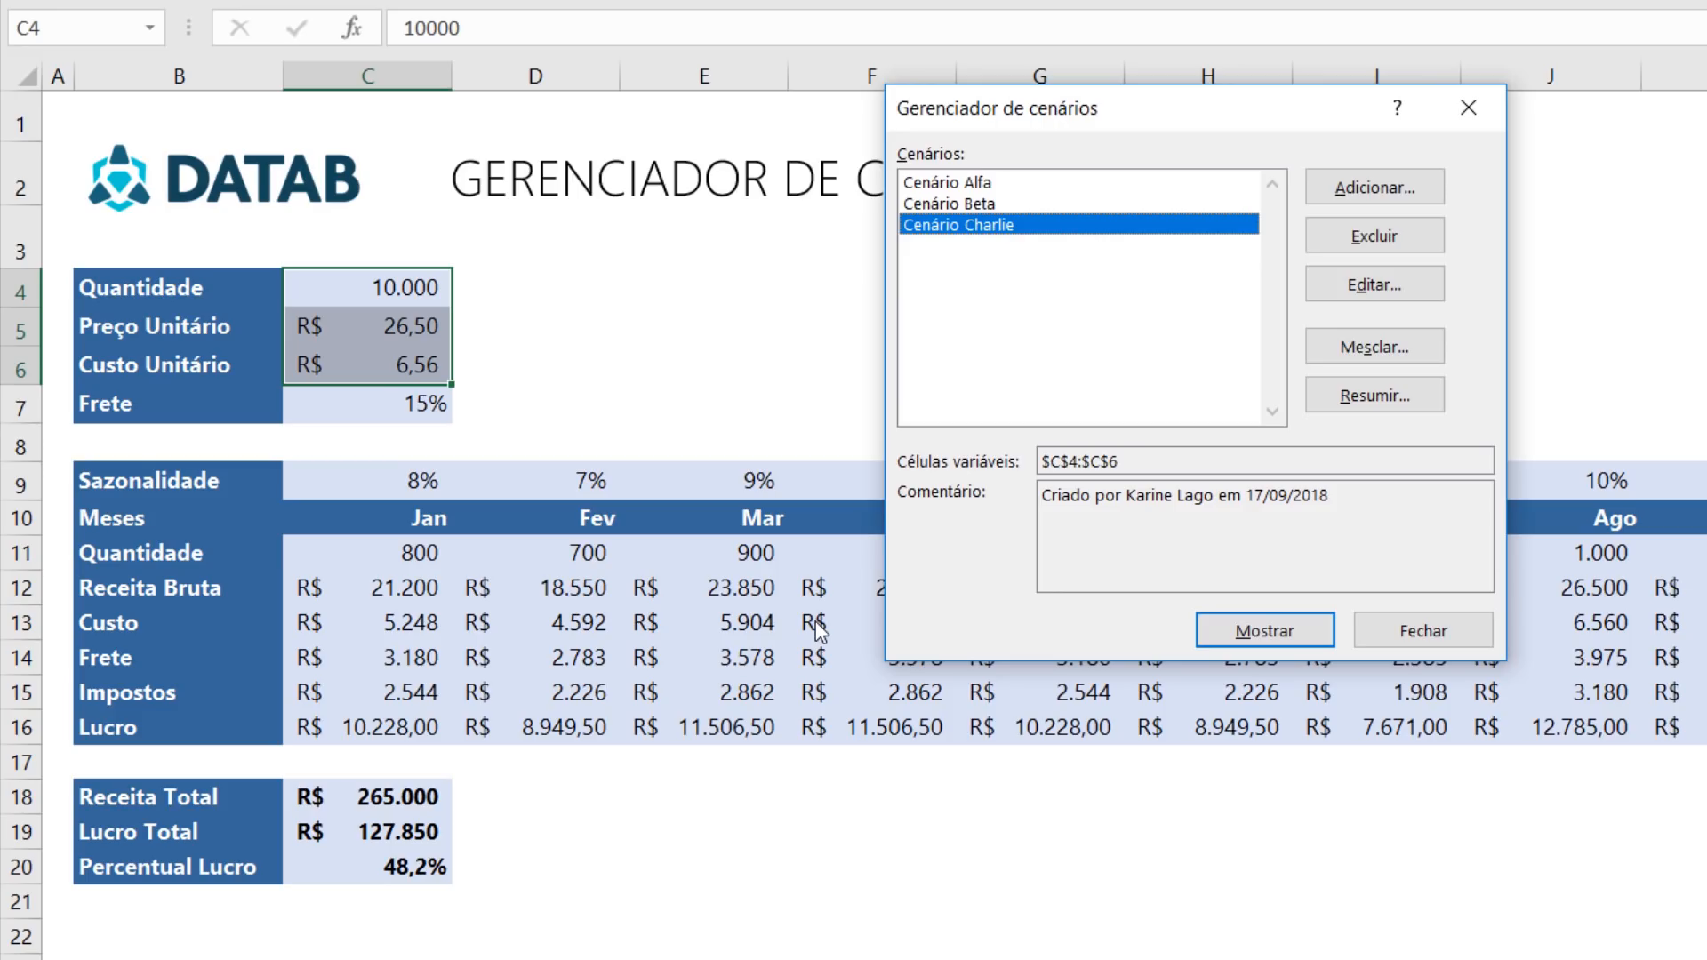
Show Cenário Alfa, Beta and Charlie in turn, leaving Charlie's values in the sheet, and close the Scenario Manager.
{"action": "left_click", "coordinate": [982, 187]}
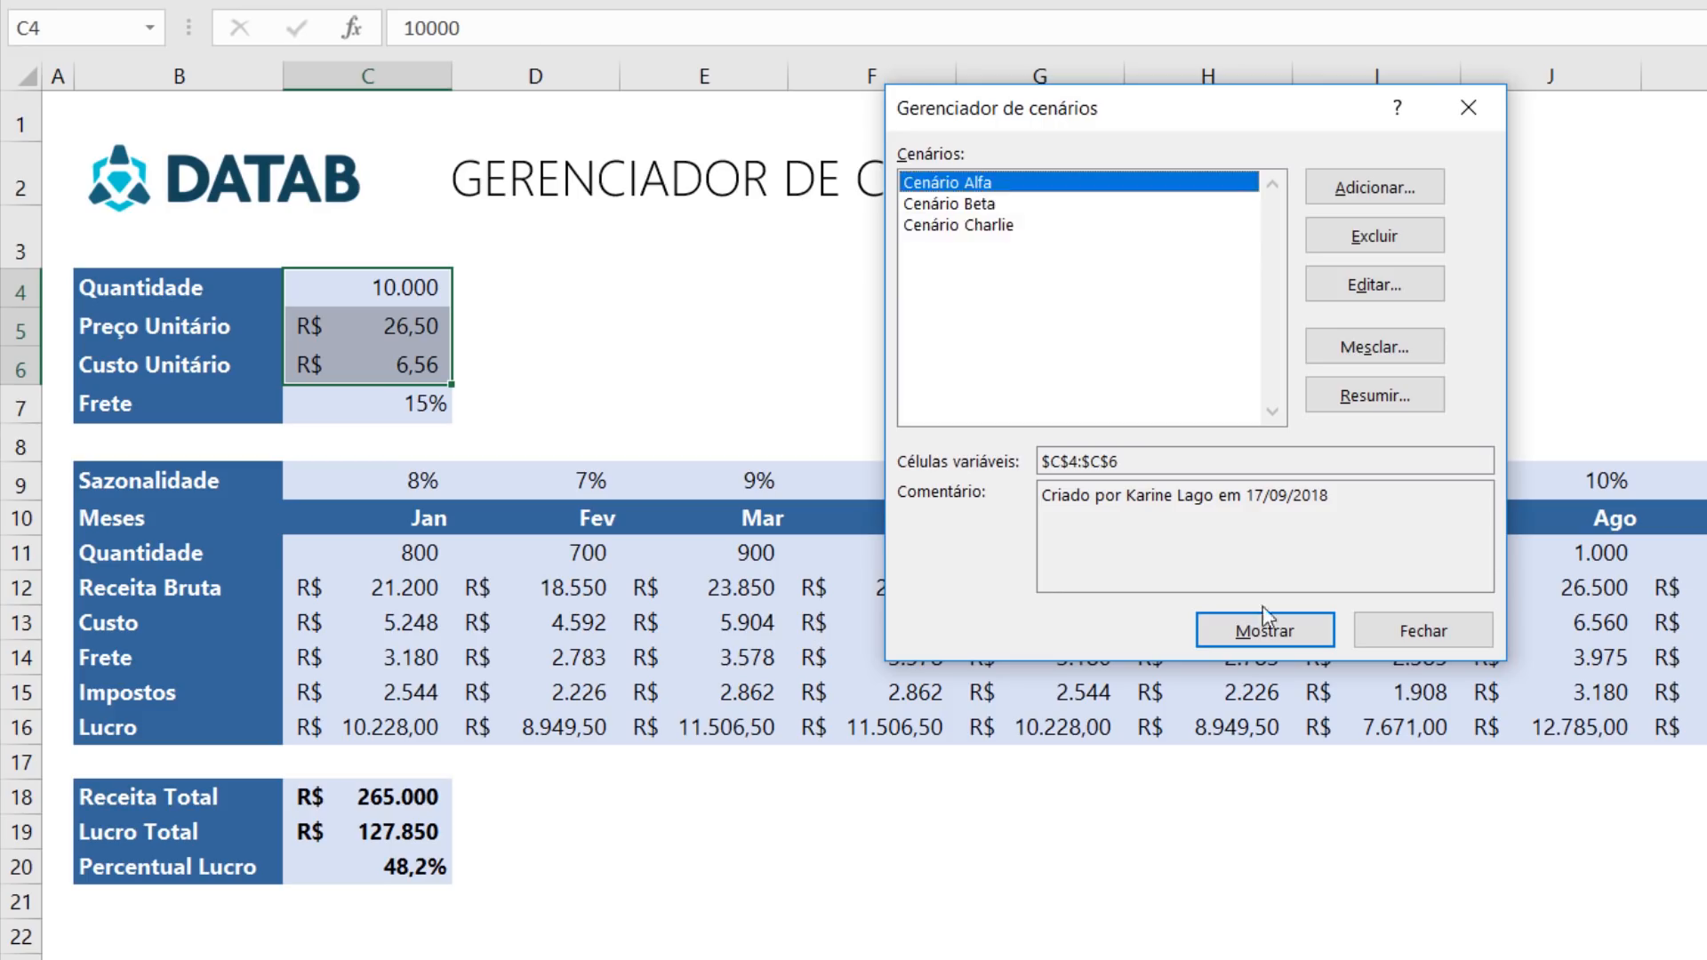
{"action": "left_click", "coordinate": [1256, 622]}
{"action": "left_click", "coordinate": [969, 204]}
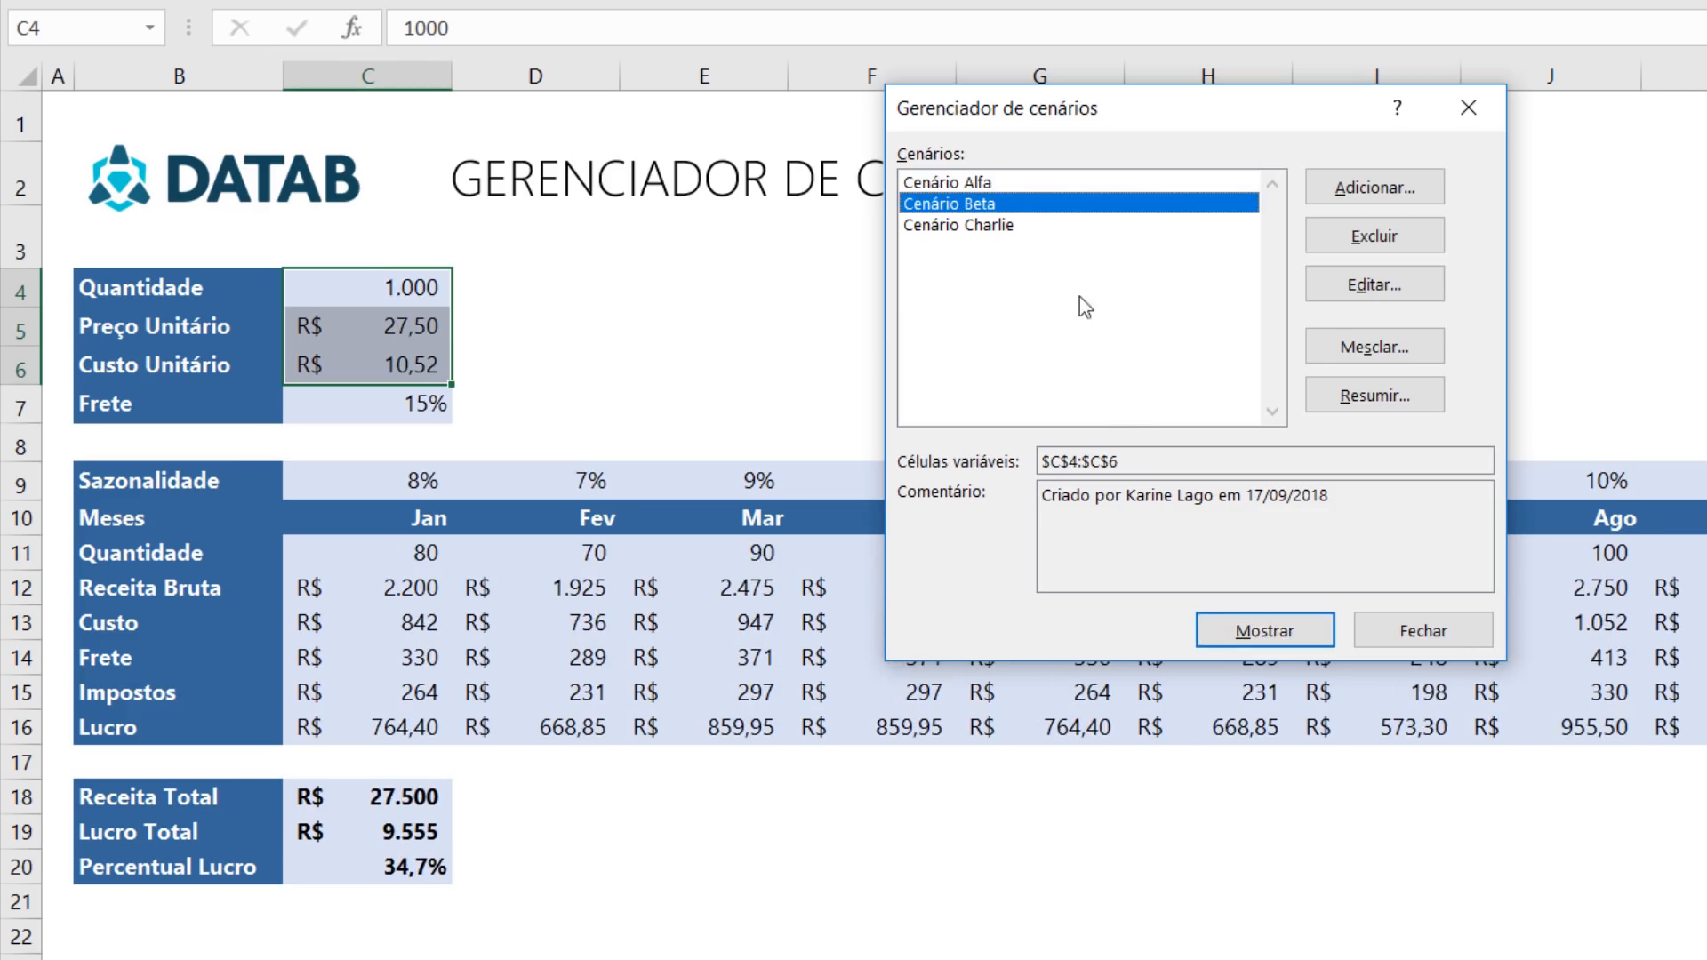
{"action": "left_click", "coordinate": [1281, 627]}
{"action": "left_click", "coordinate": [1022, 225]}
{"action": "left_click", "coordinate": [1264, 630]}
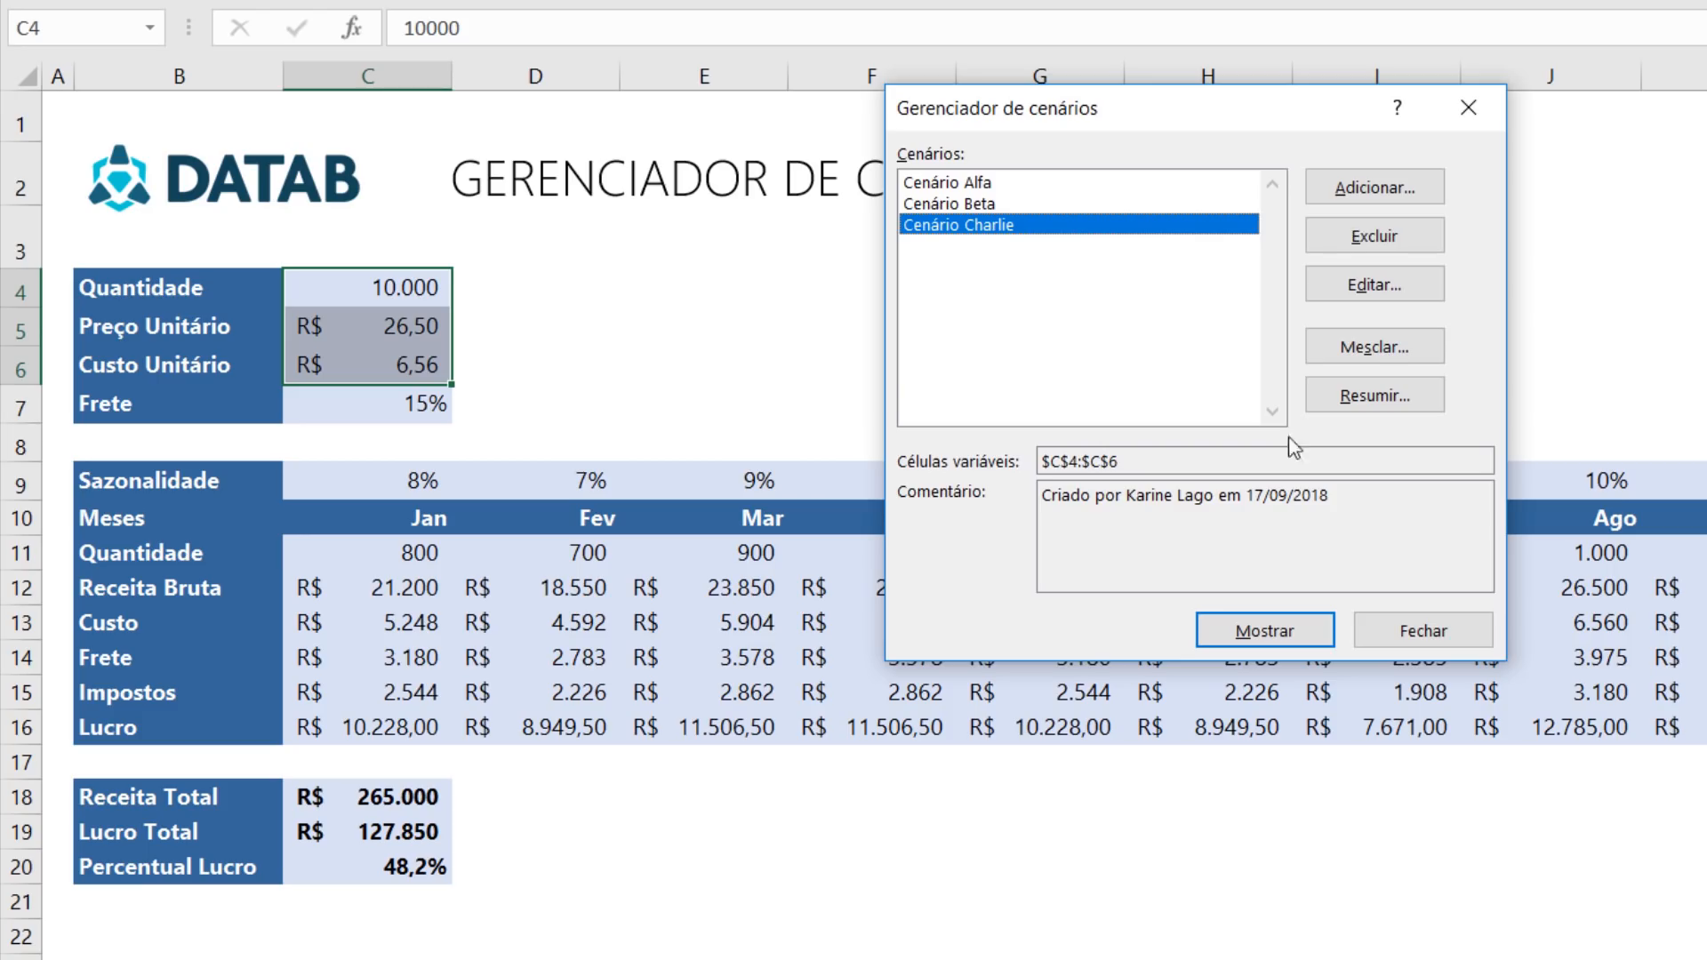
{"action": "left_click", "coordinate": [1403, 615]}
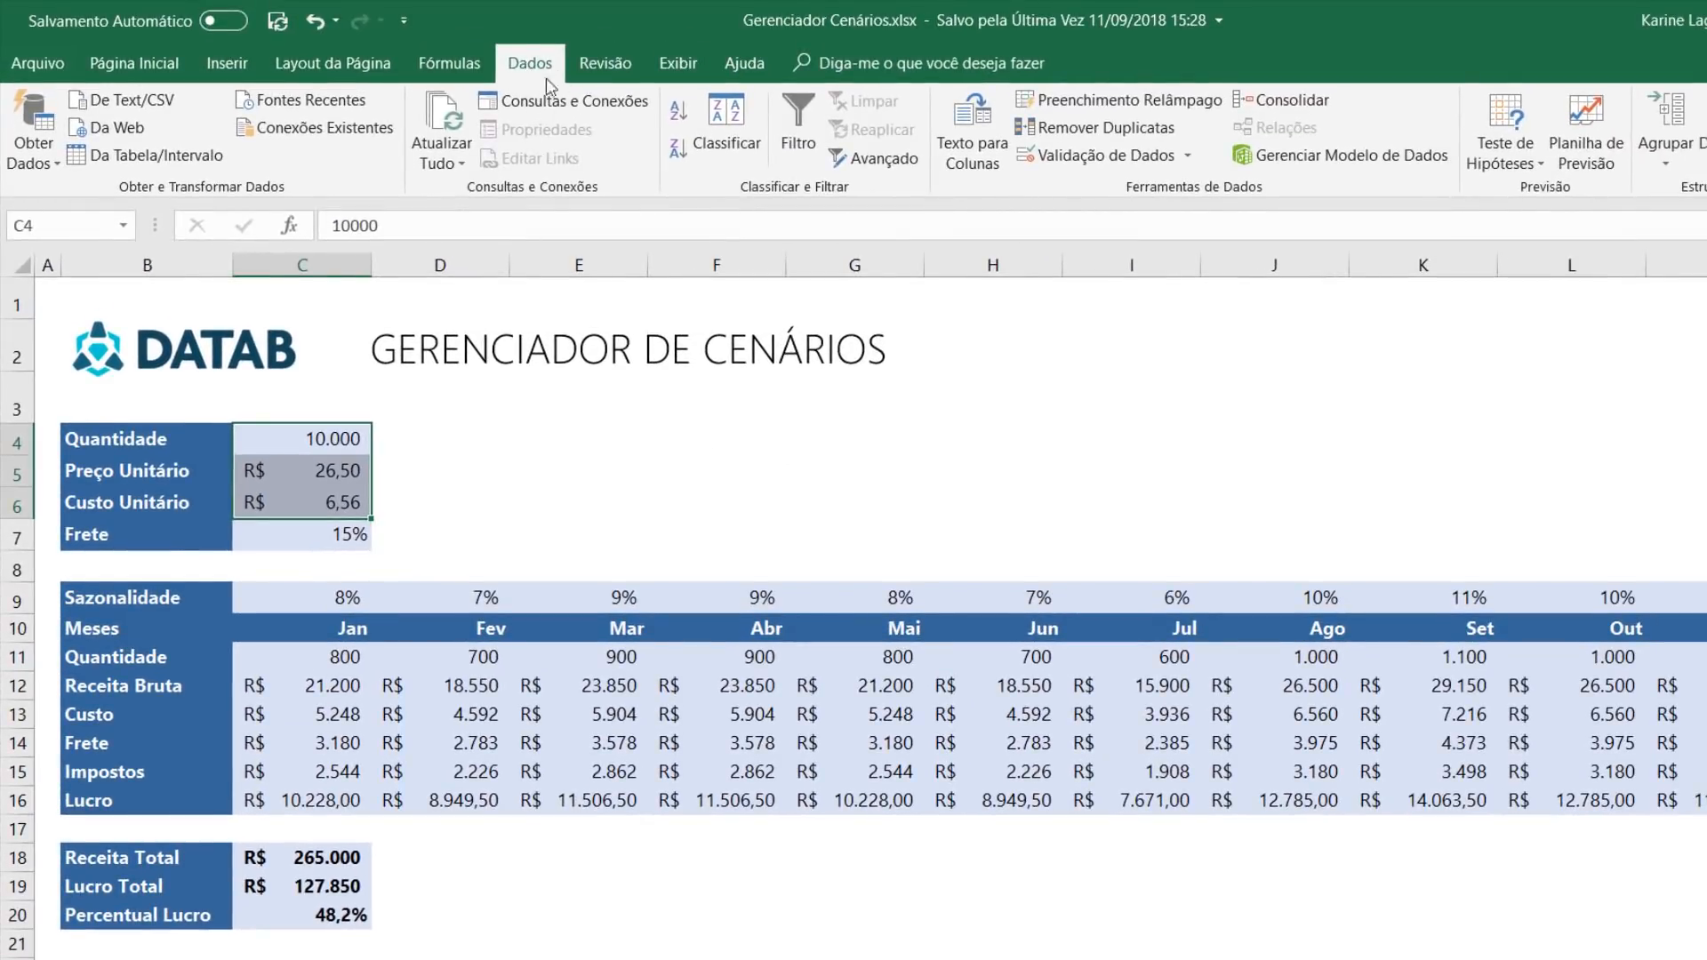
Reopen the Scenario Manager and review the entries Cenário Beta, Alfa and Charlie.
{"action": "left_click", "coordinate": [1505, 153]}
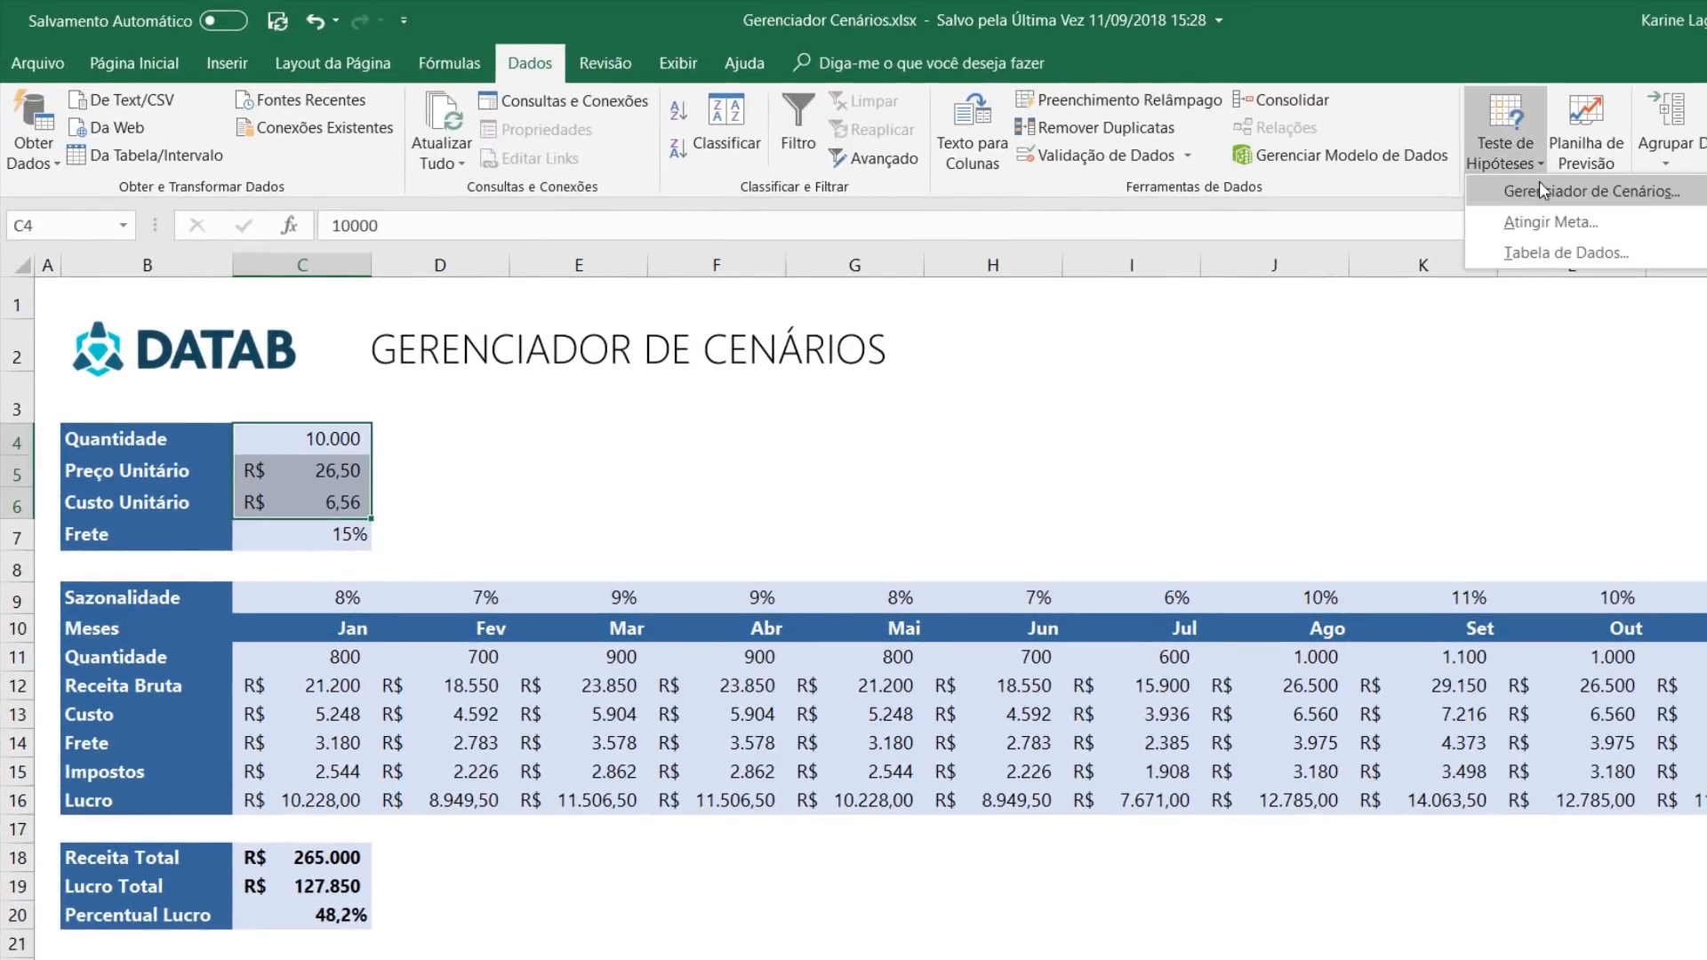
{"action": "left_click", "coordinate": [1541, 188]}
{"action": "left_click", "coordinate": [812, 368]}
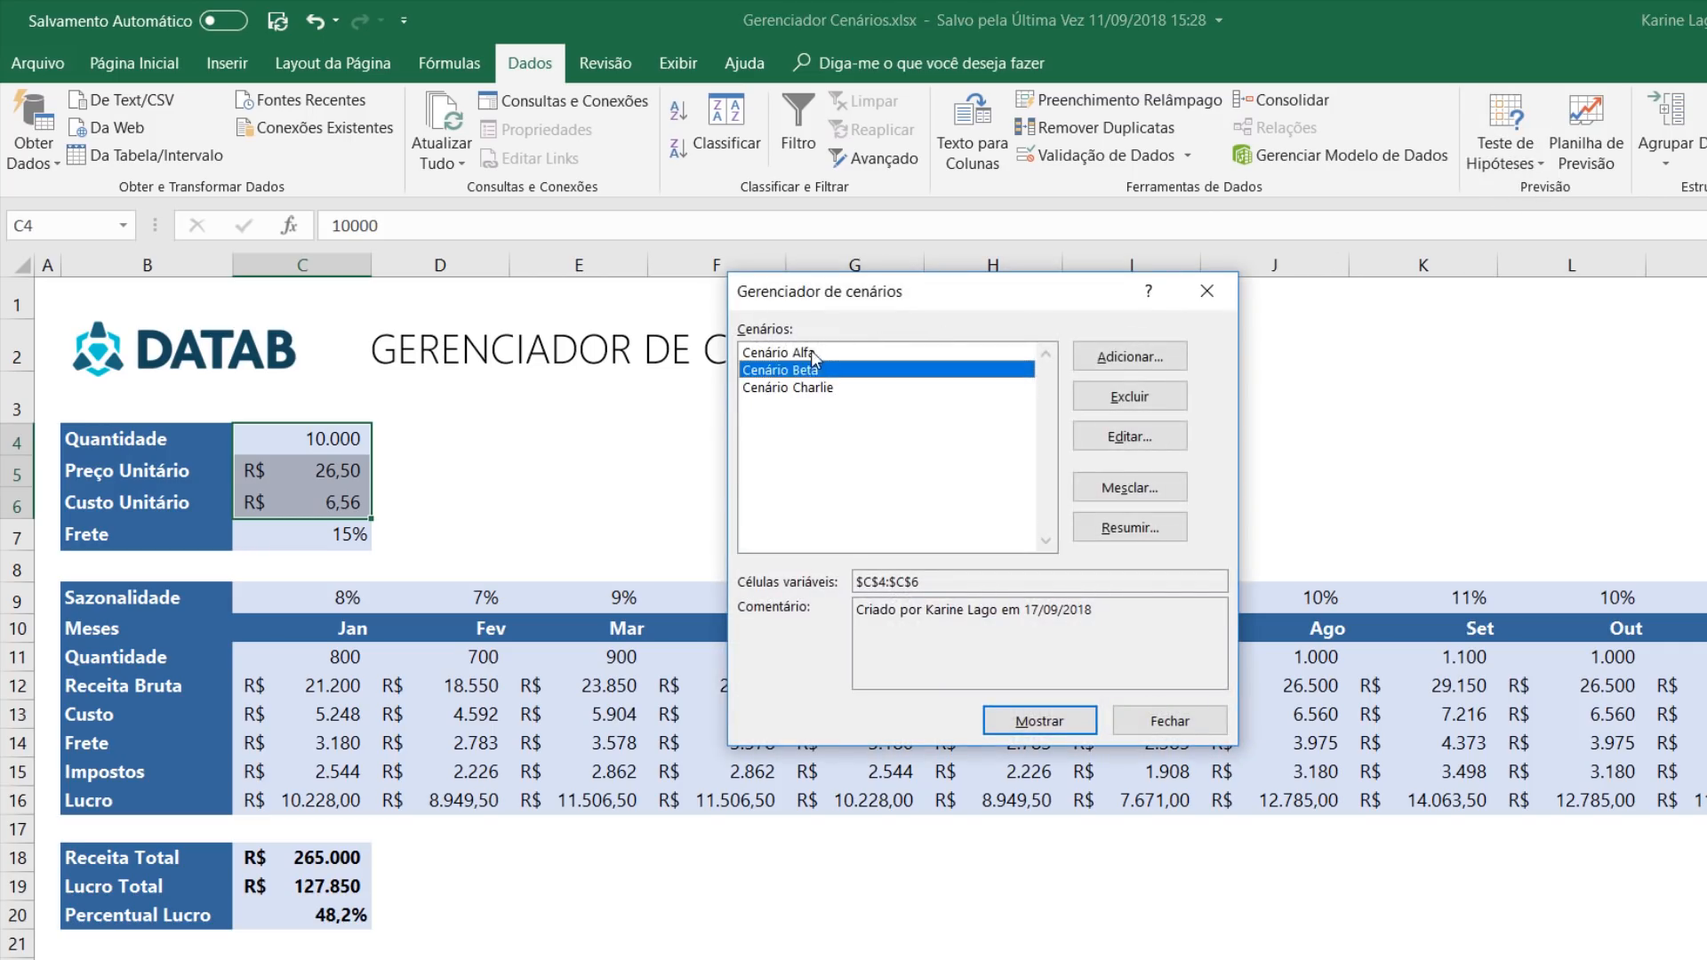
{"action": "left_click", "coordinate": [813, 354]}
{"action": "left_click", "coordinate": [816, 388]}
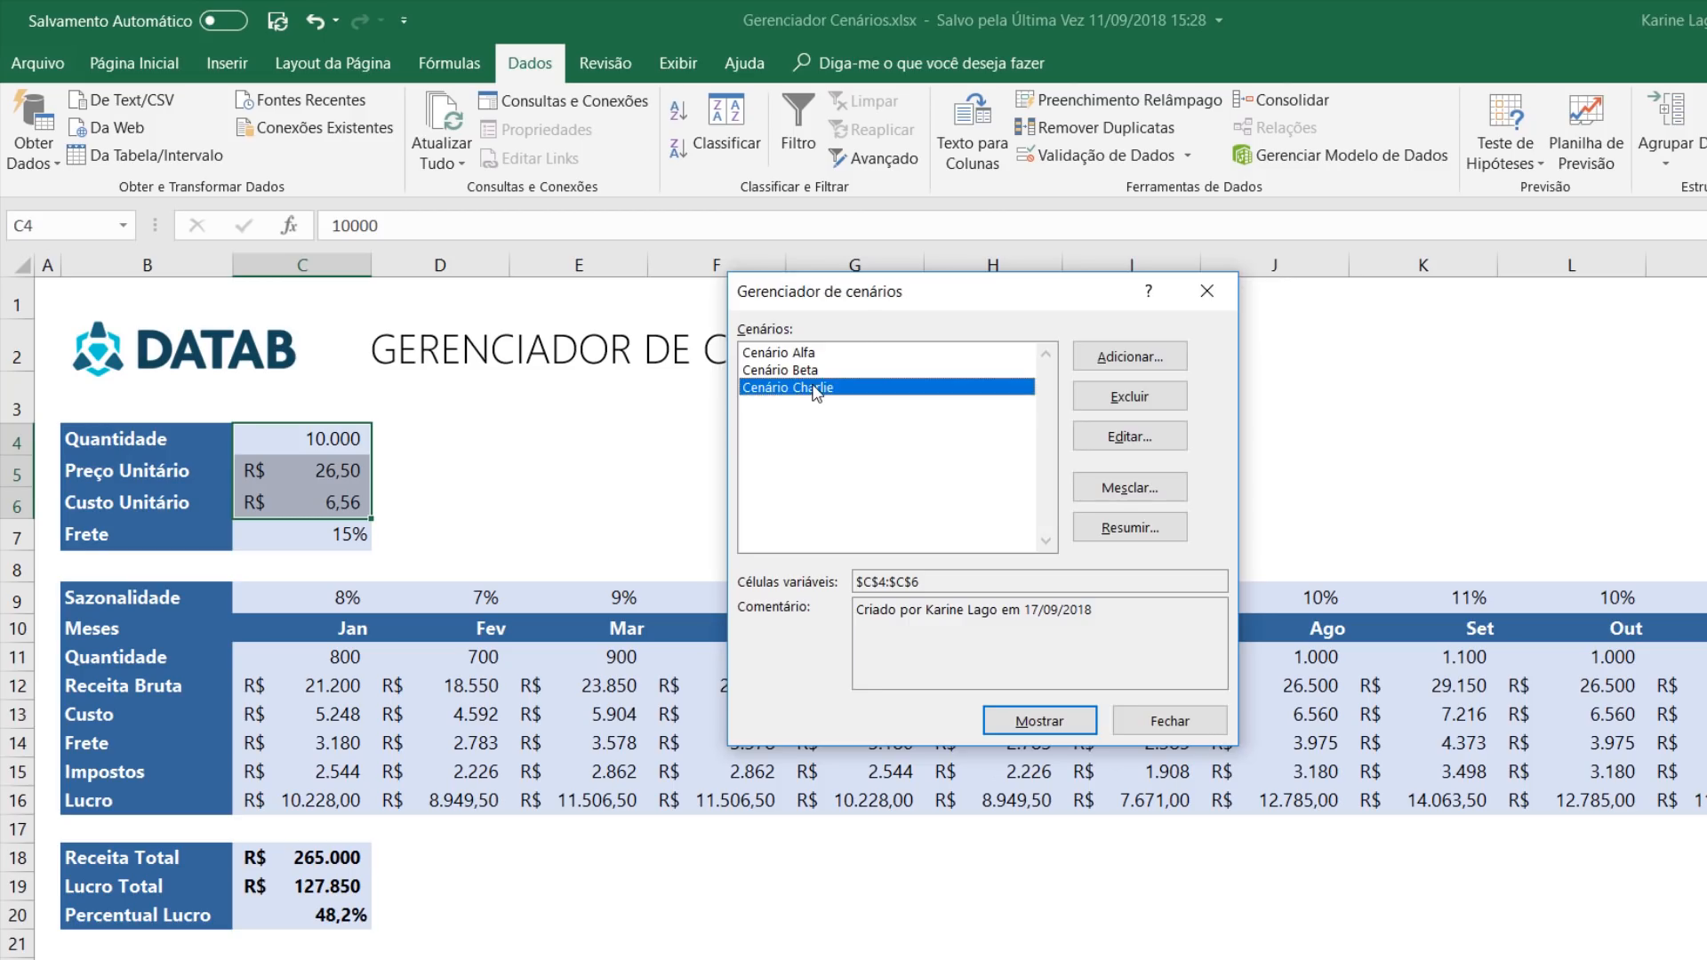
{"action": "double_click", "coordinate": [816, 391]}
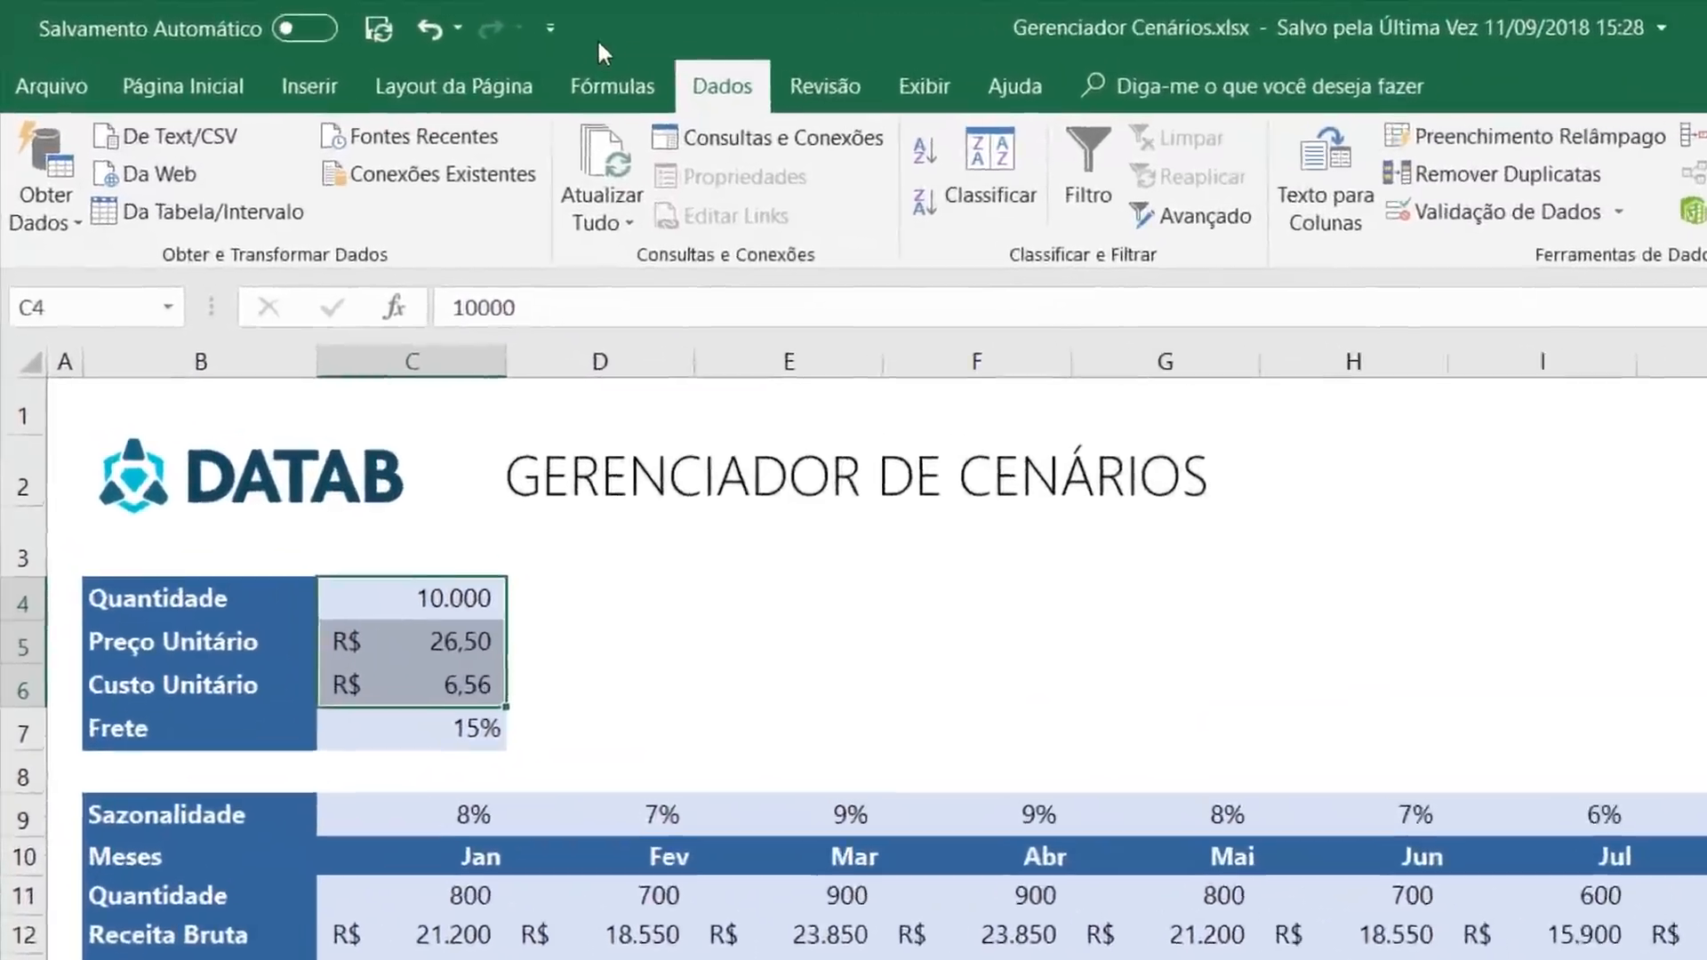
Open the Quick Access Toolbar customization options and list the commands that are not in the ribbon.
{"action": "left_click", "coordinate": [563, 27]}
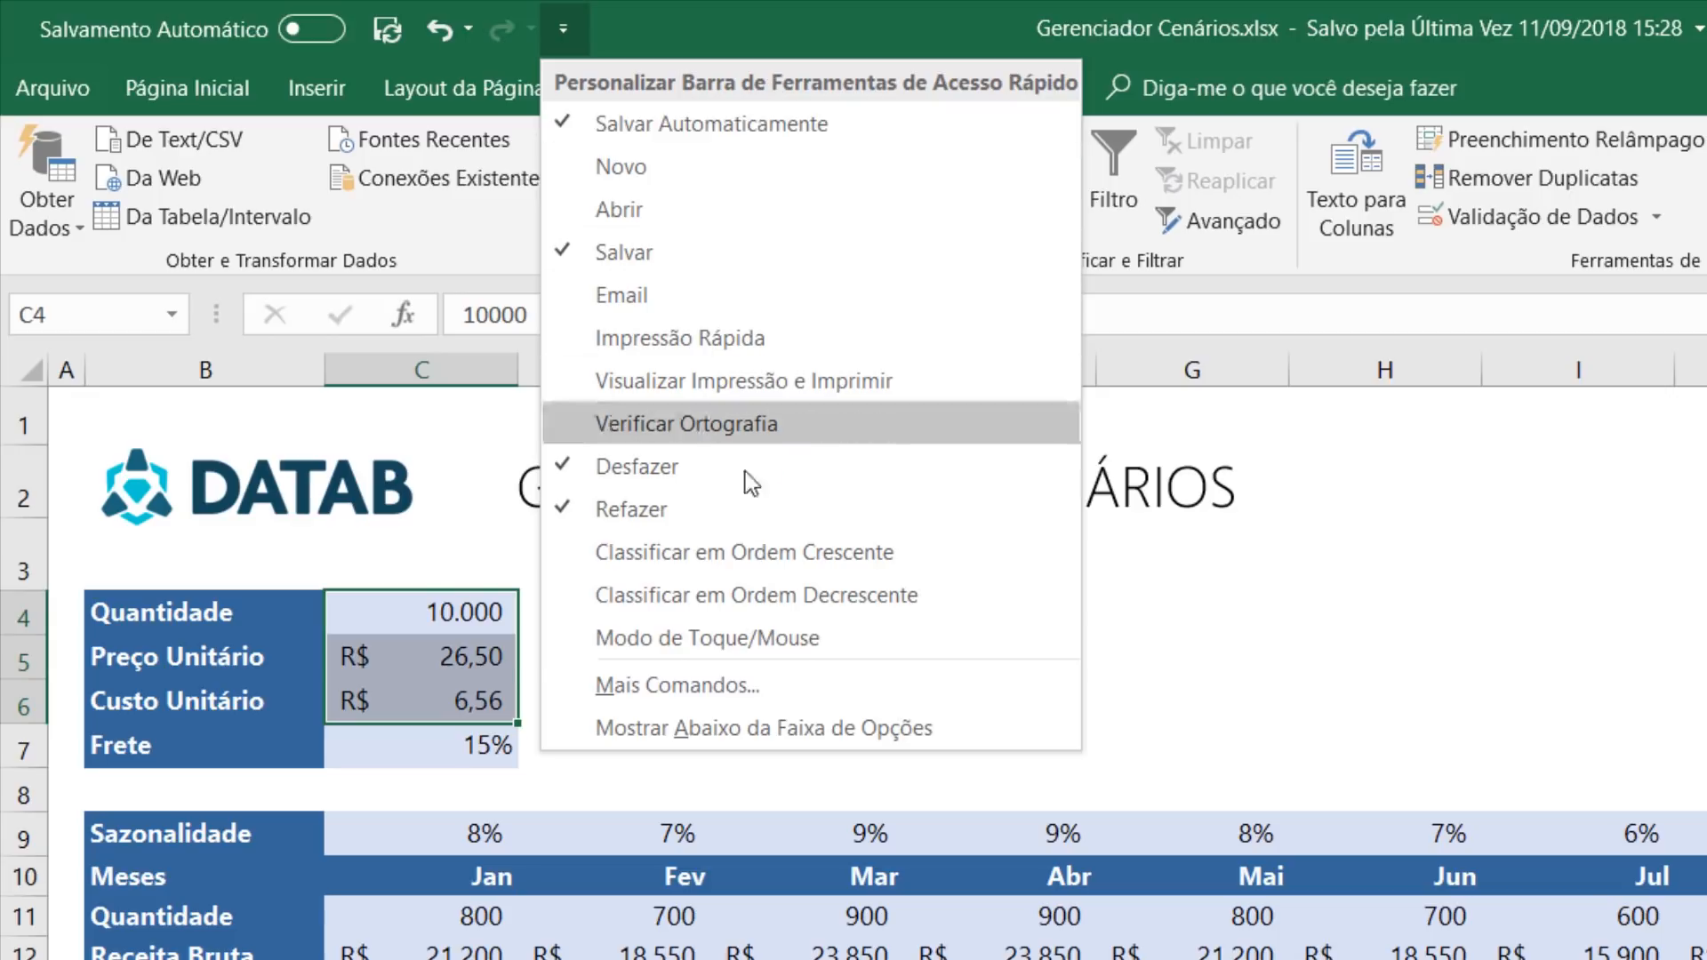
{"action": "left_click", "coordinate": [803, 684]}
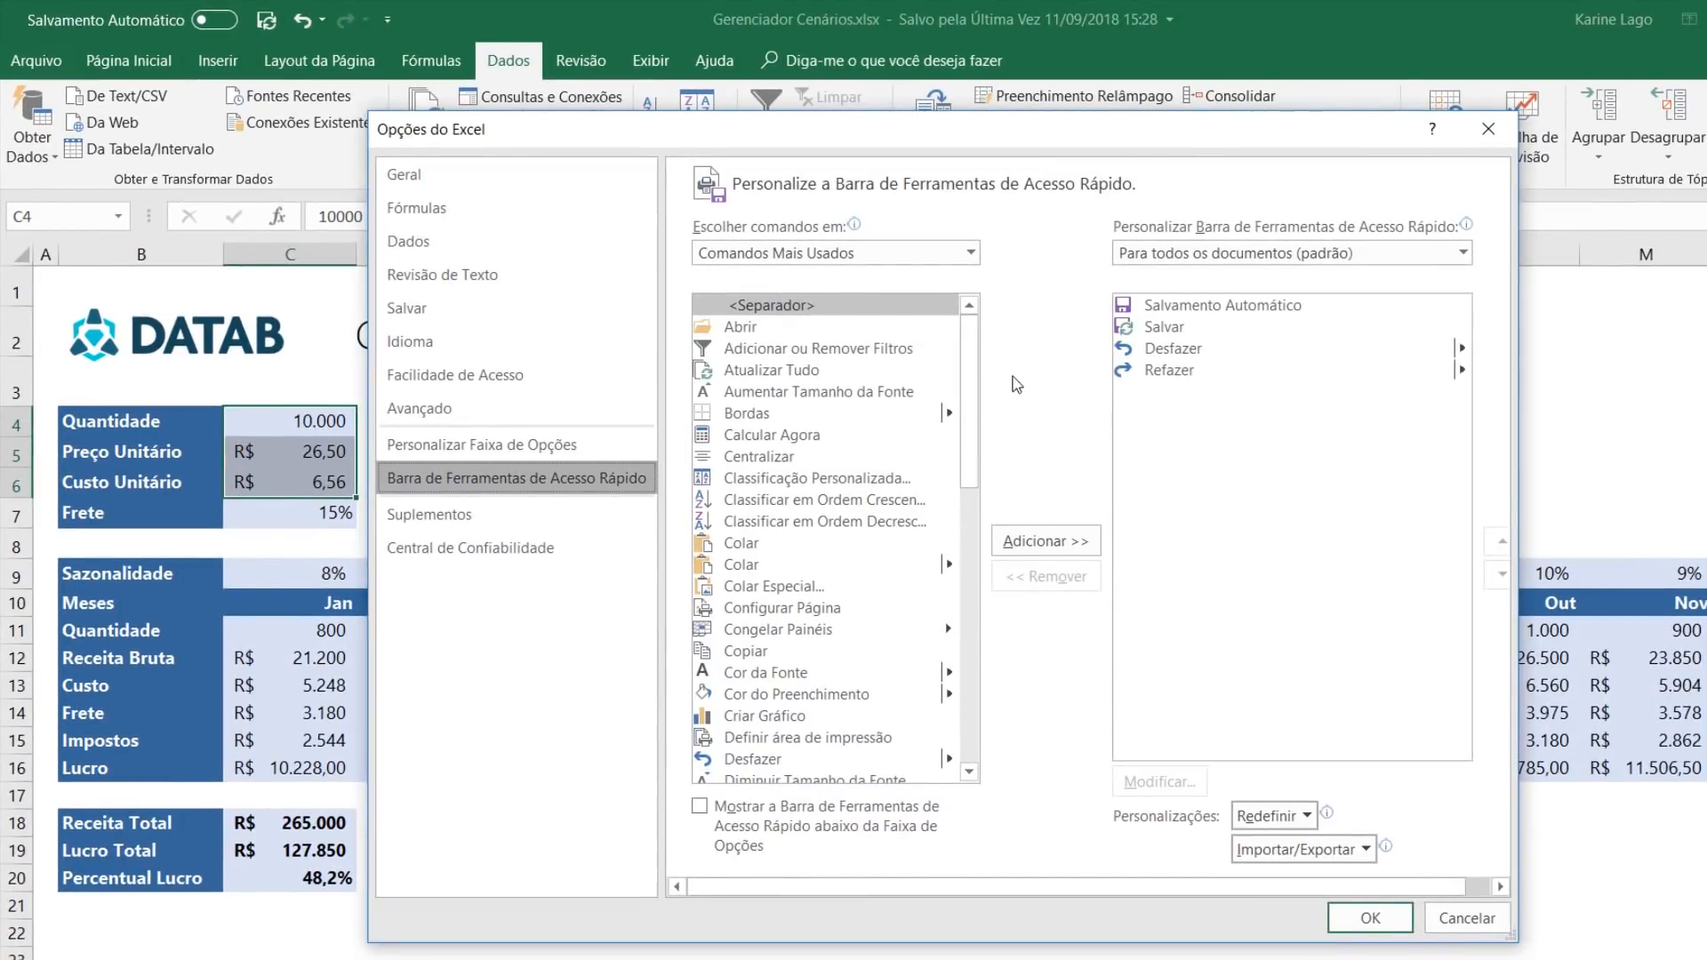
{"action": "left_click_drag", "start_coordinate": [1185, 125], "coordinate": [1198, 280]}
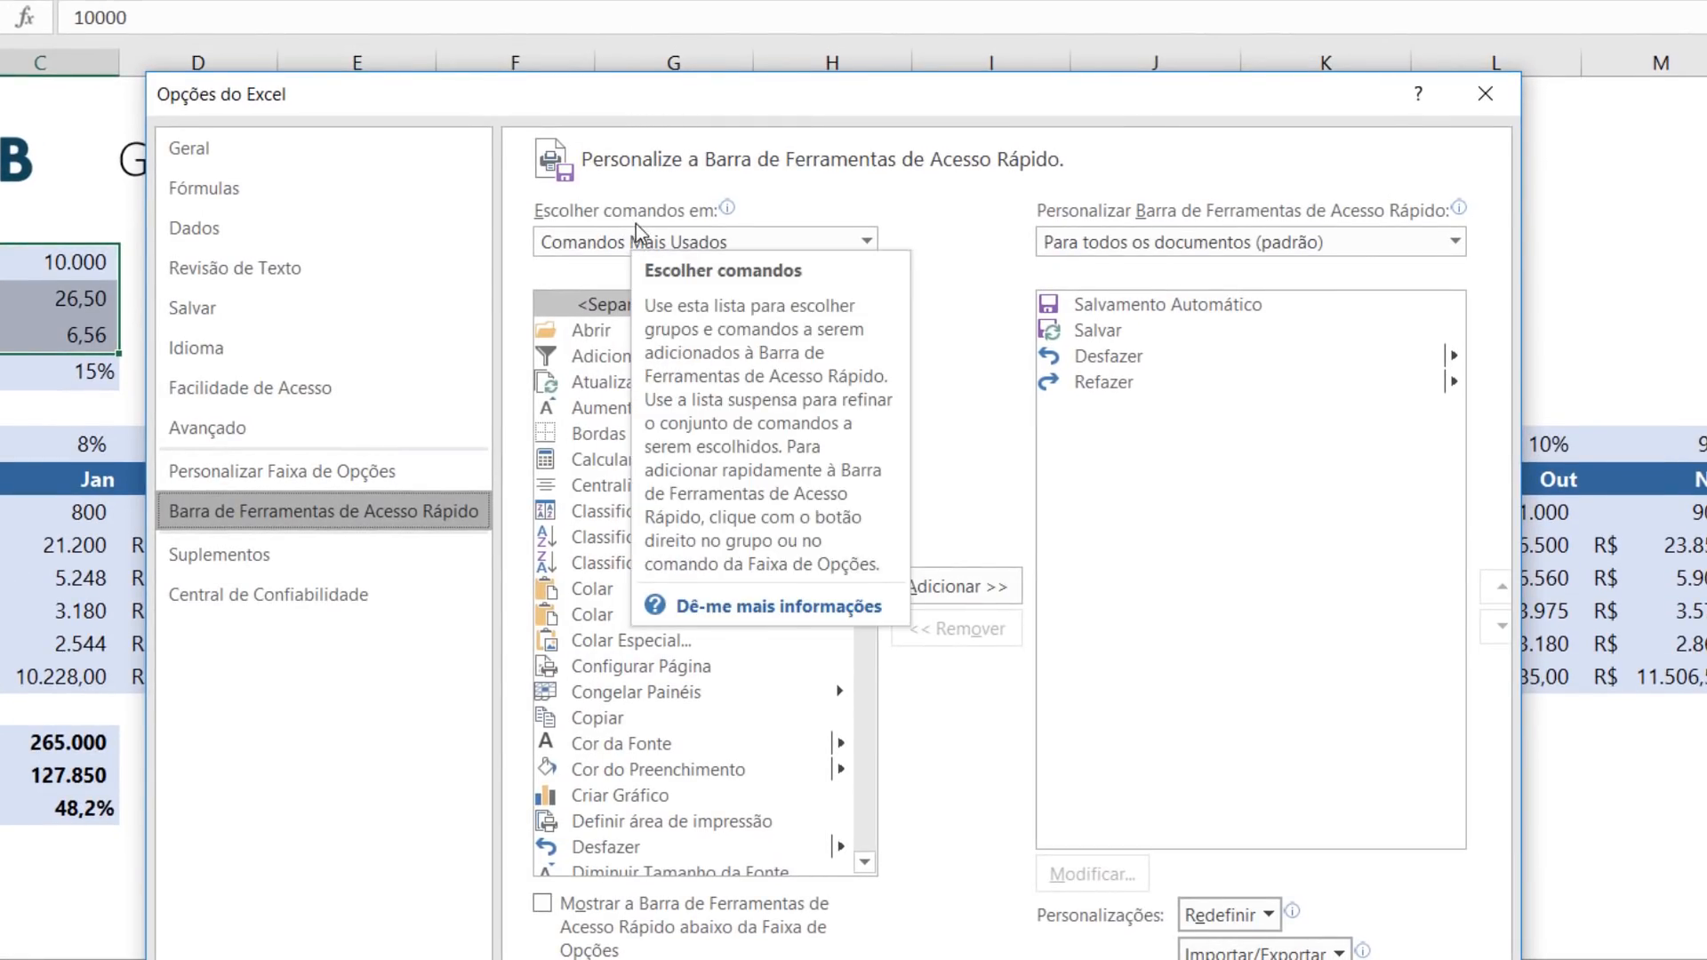
{"action": "left_click", "coordinate": [606, 242]}
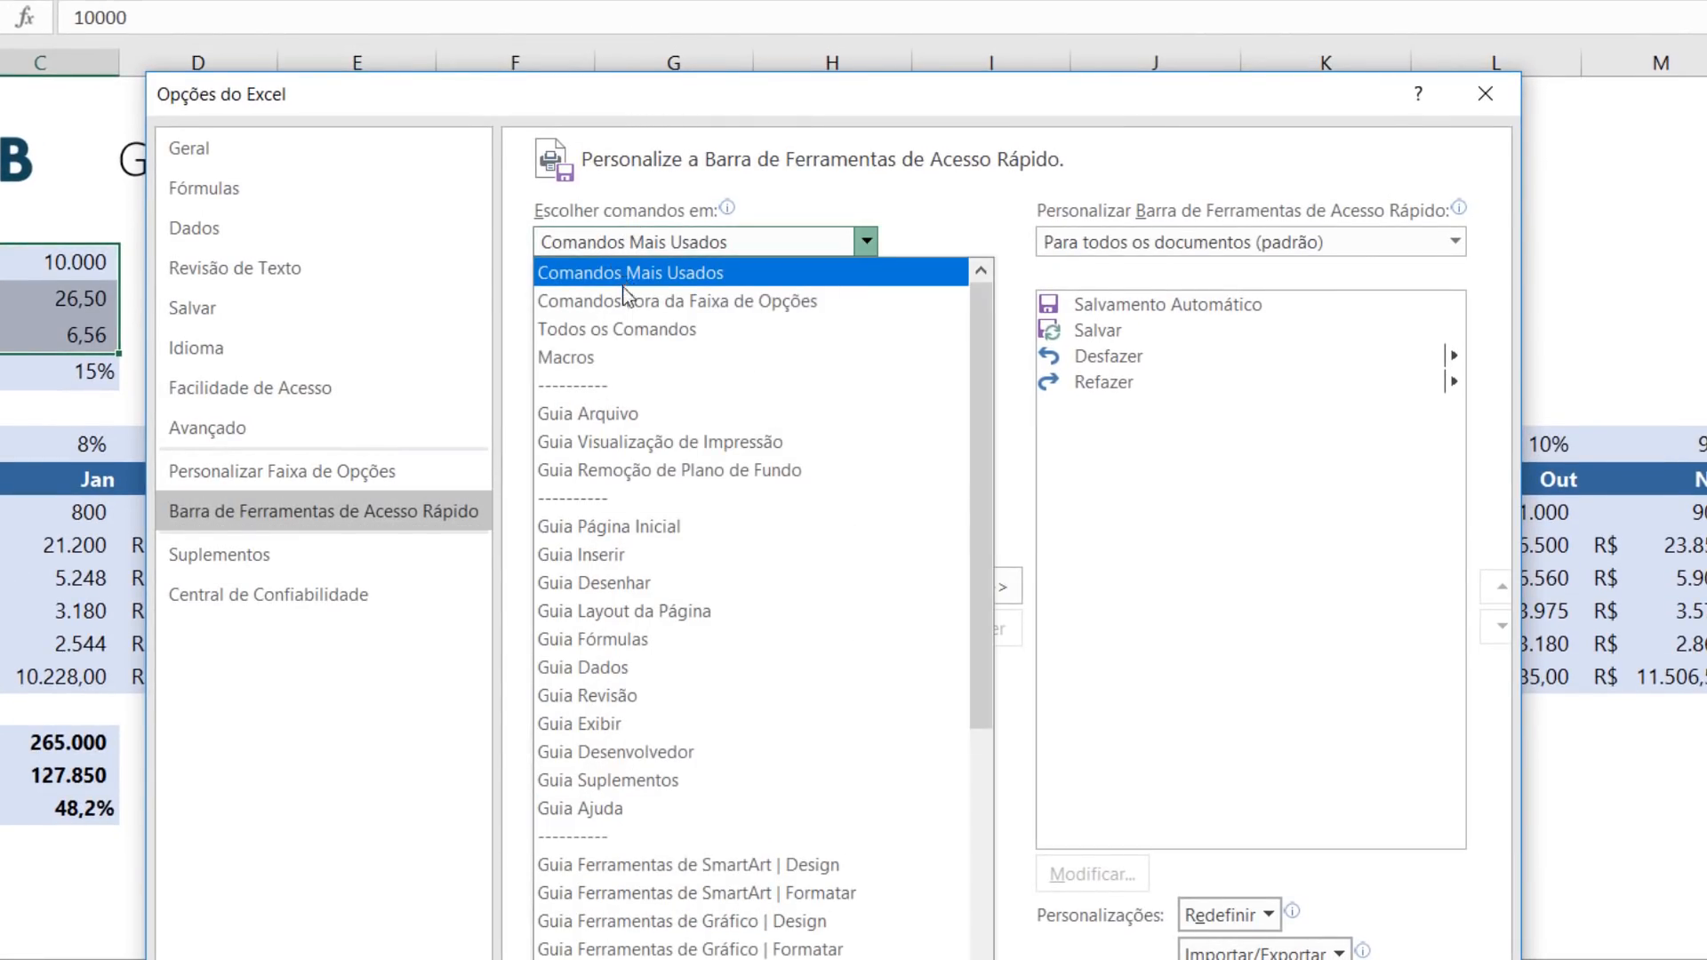
{"action": "left_click", "coordinate": [679, 306]}
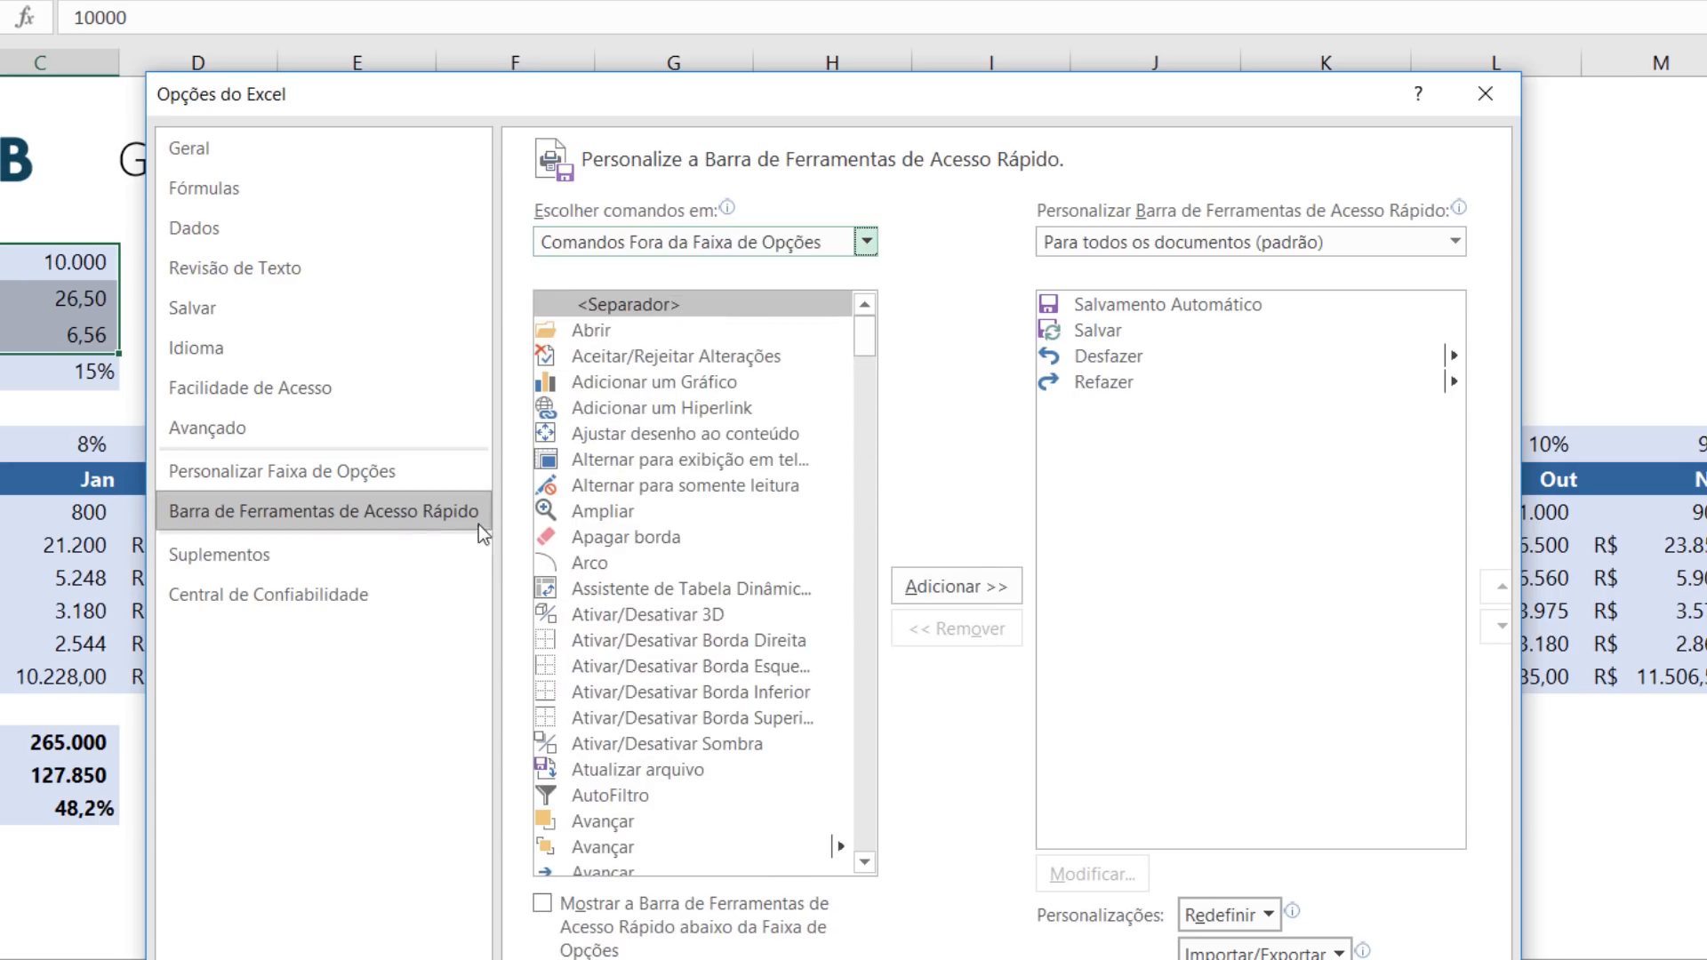
Look at the ribbon customization page and return to the Quick Access Toolbar's list of commands outside the ribbon.
{"action": "left_click", "coordinate": [250, 473]}
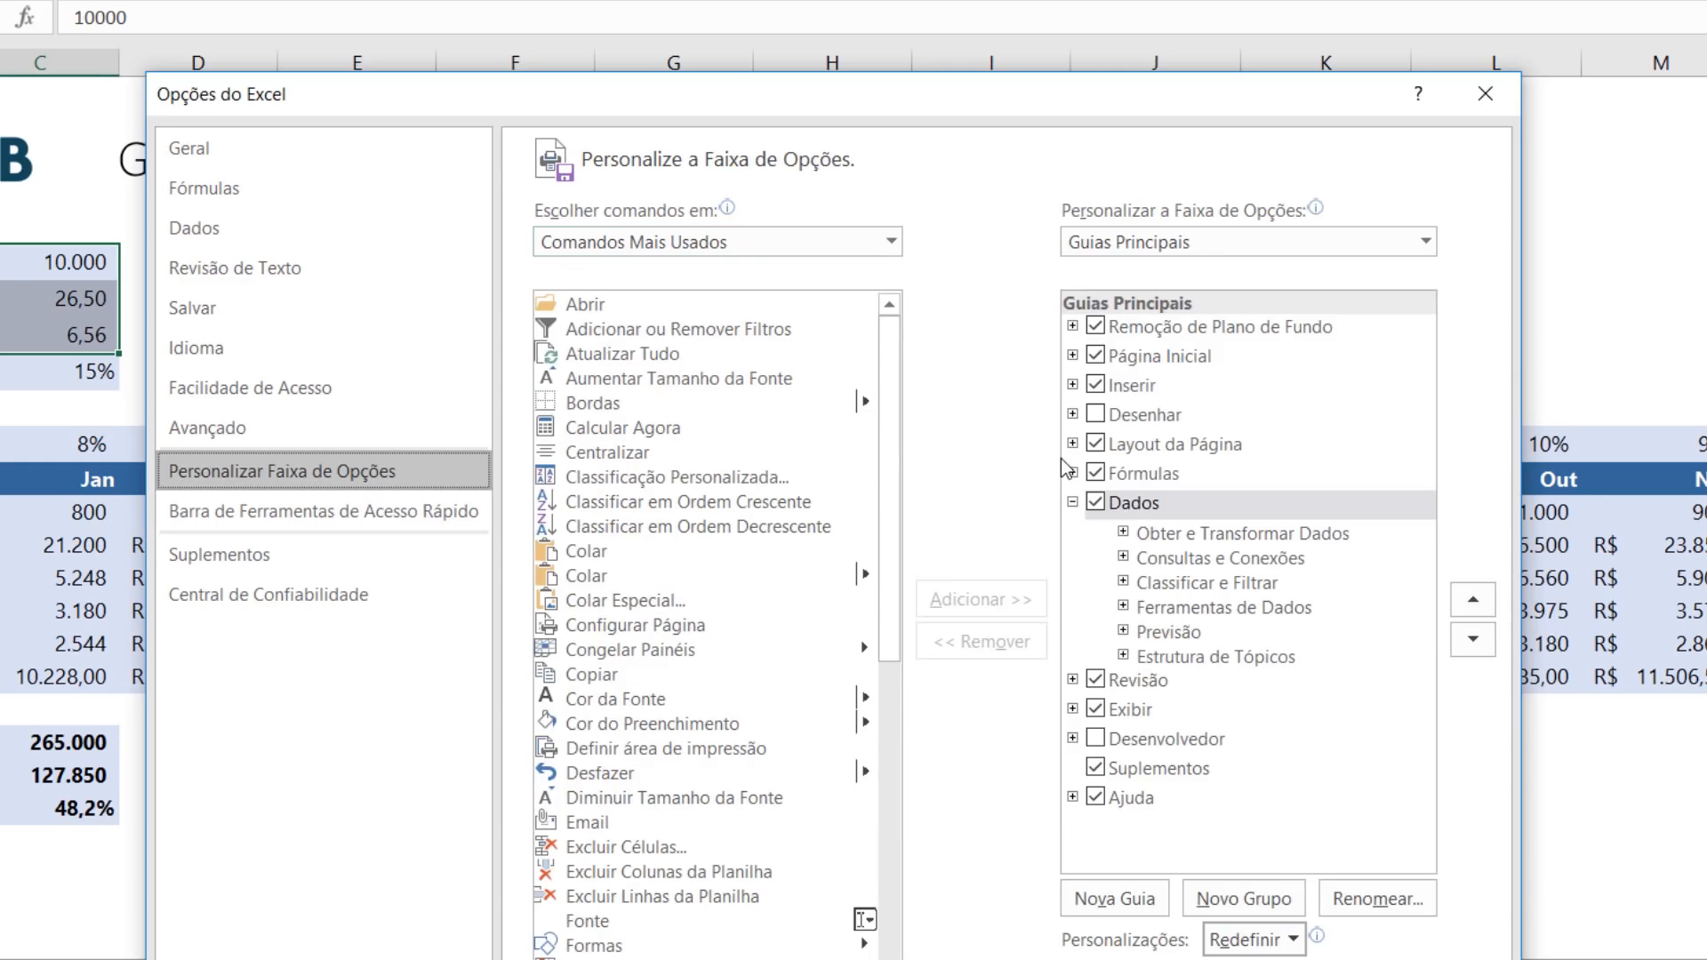
{"action": "left_click", "coordinate": [342, 518]}
{"action": "left_click", "coordinate": [862, 241]}
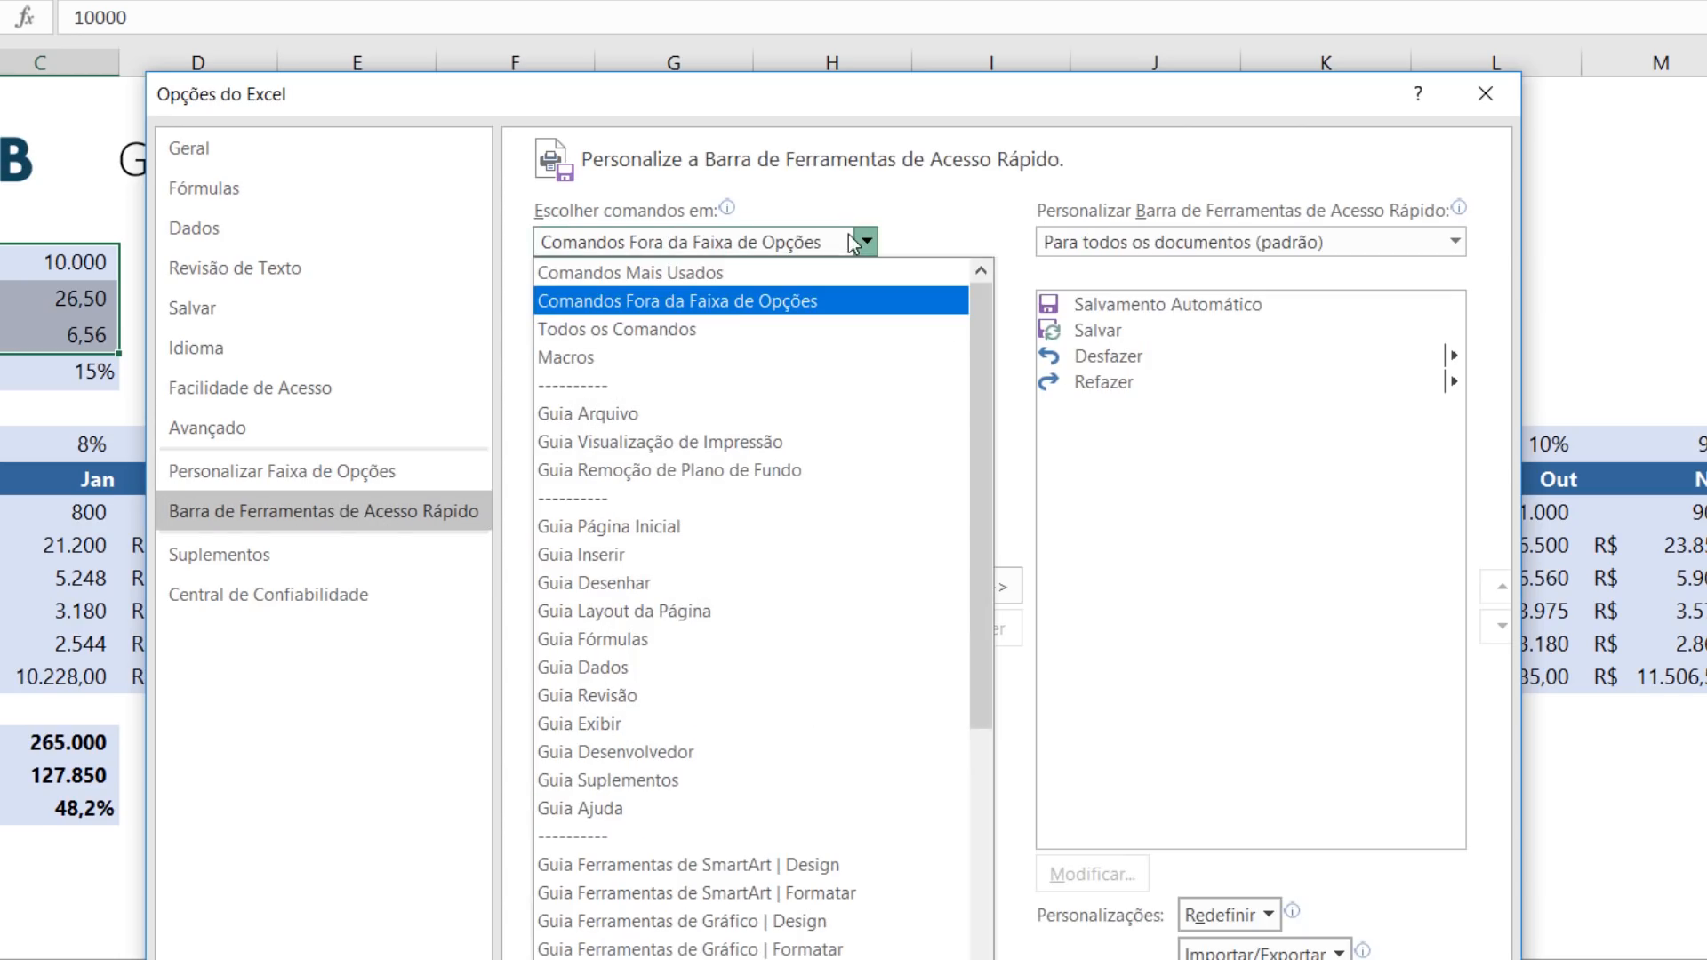
{"action": "left_click", "coordinate": [701, 247]}
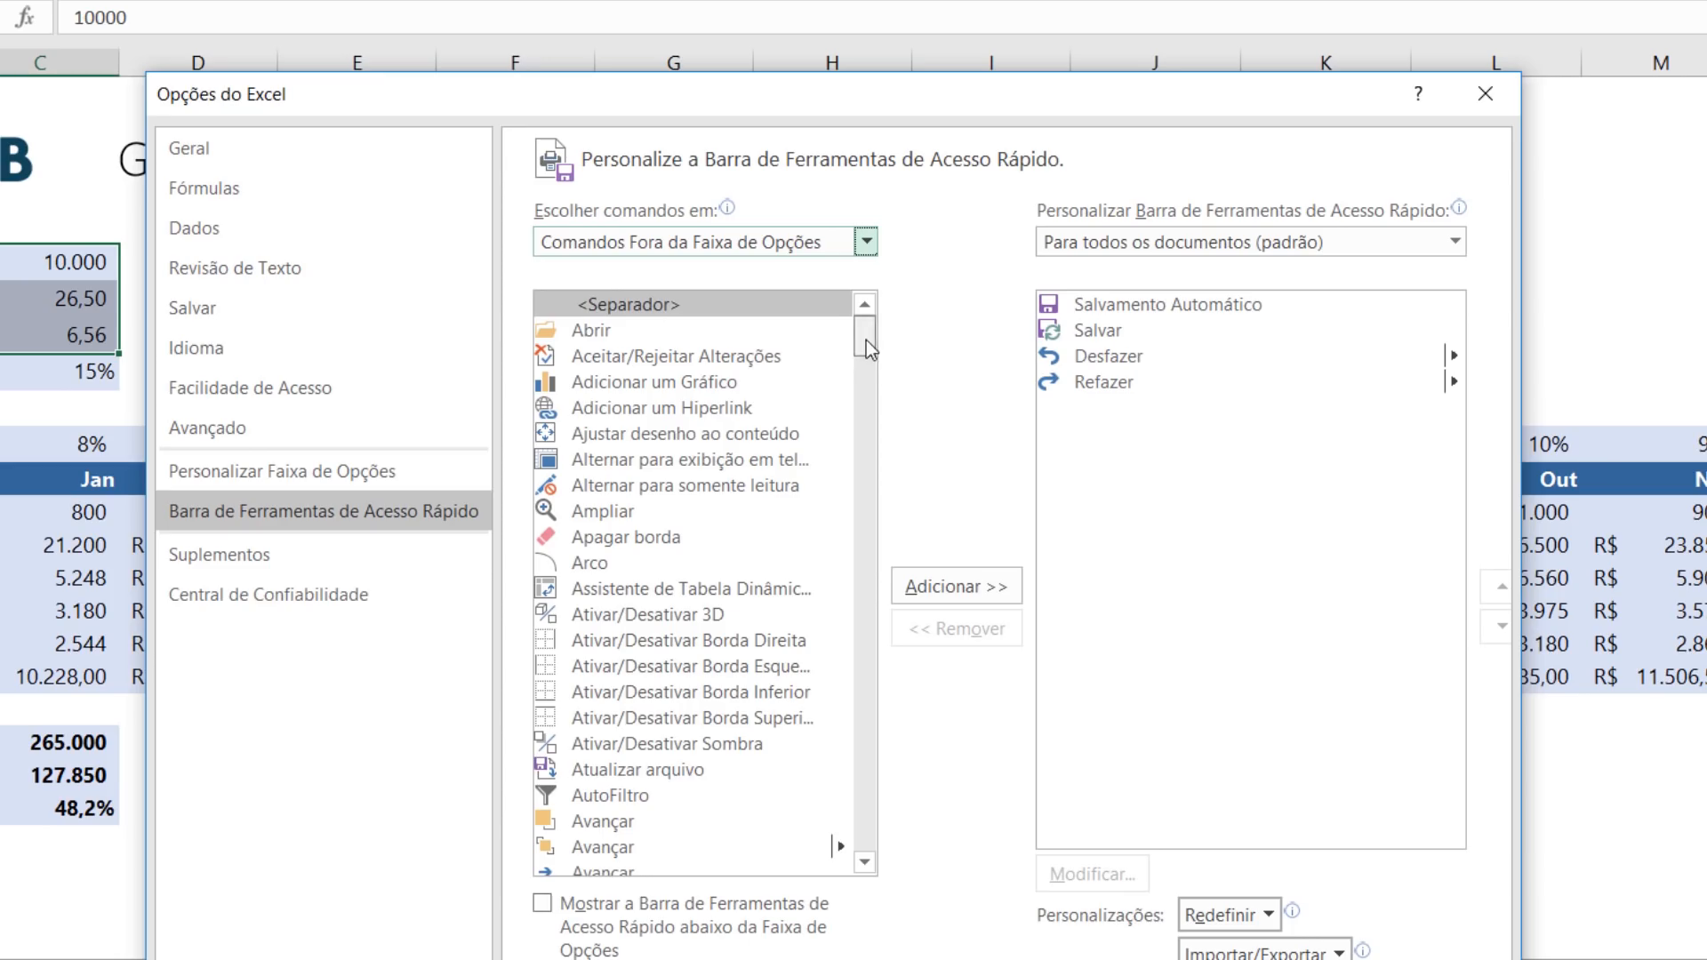
Add the Cenário command to the Quick Access Toolbar and accept the options.
{"action": "left_click_drag", "start_coordinate": [866, 340], "coordinate": [877, 414]}
{"action": "left_click", "coordinate": [641, 659]}
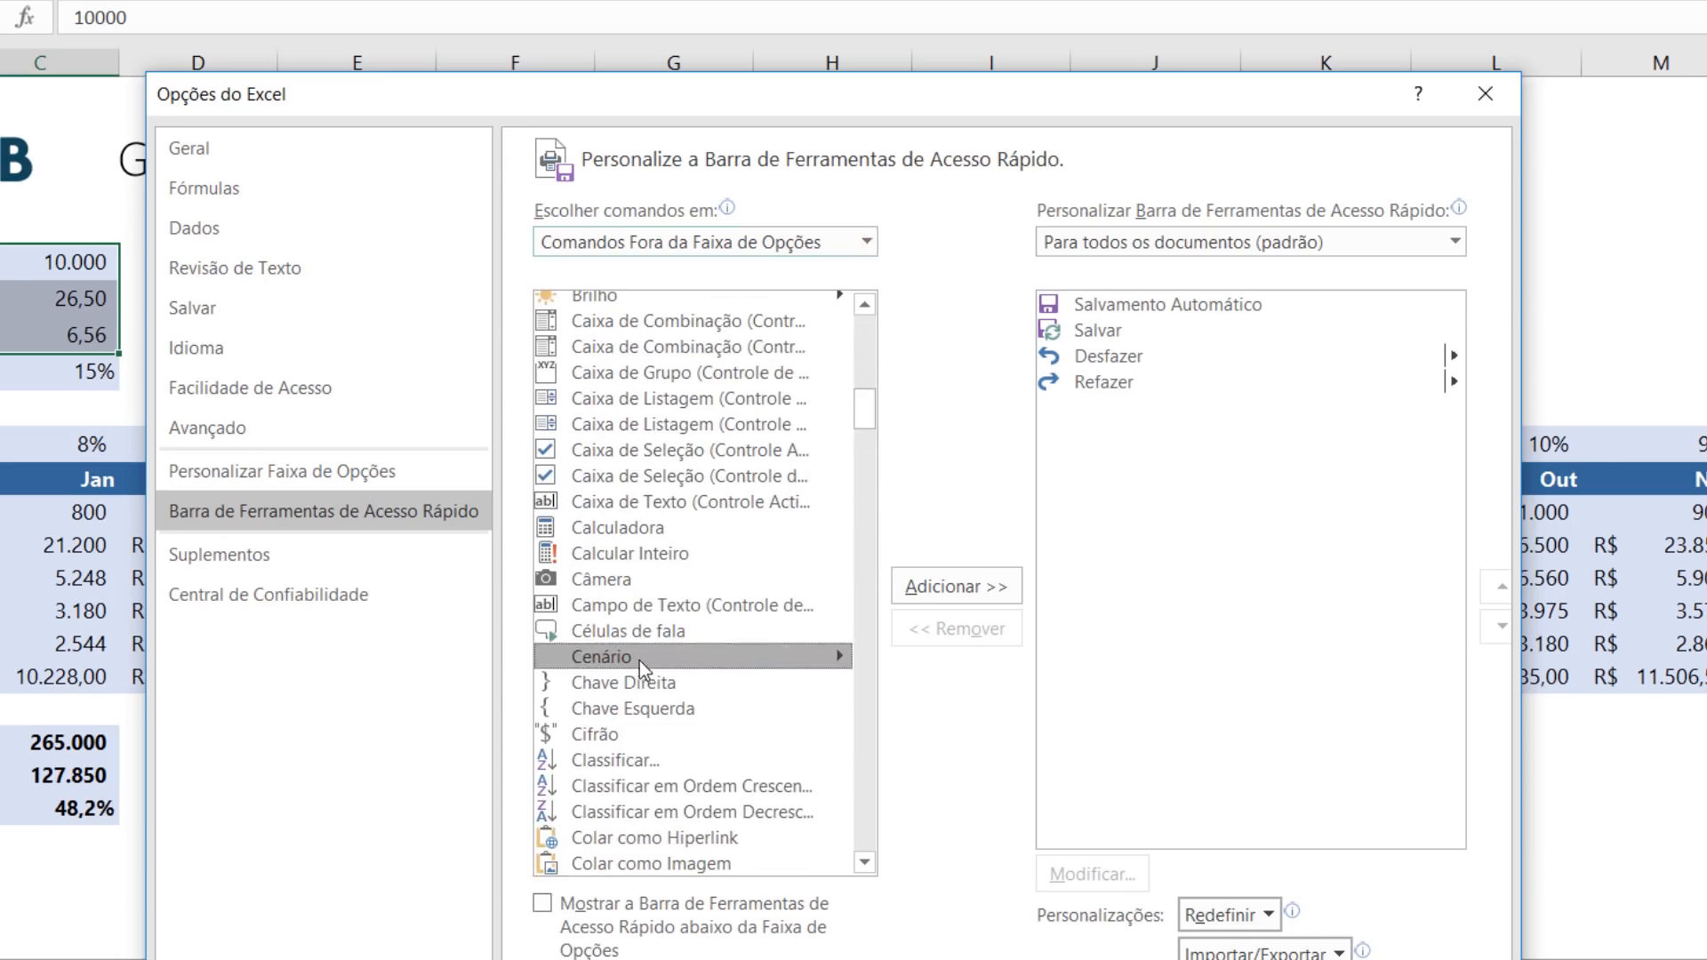
{"action": "left_click", "coordinate": [977, 589]}
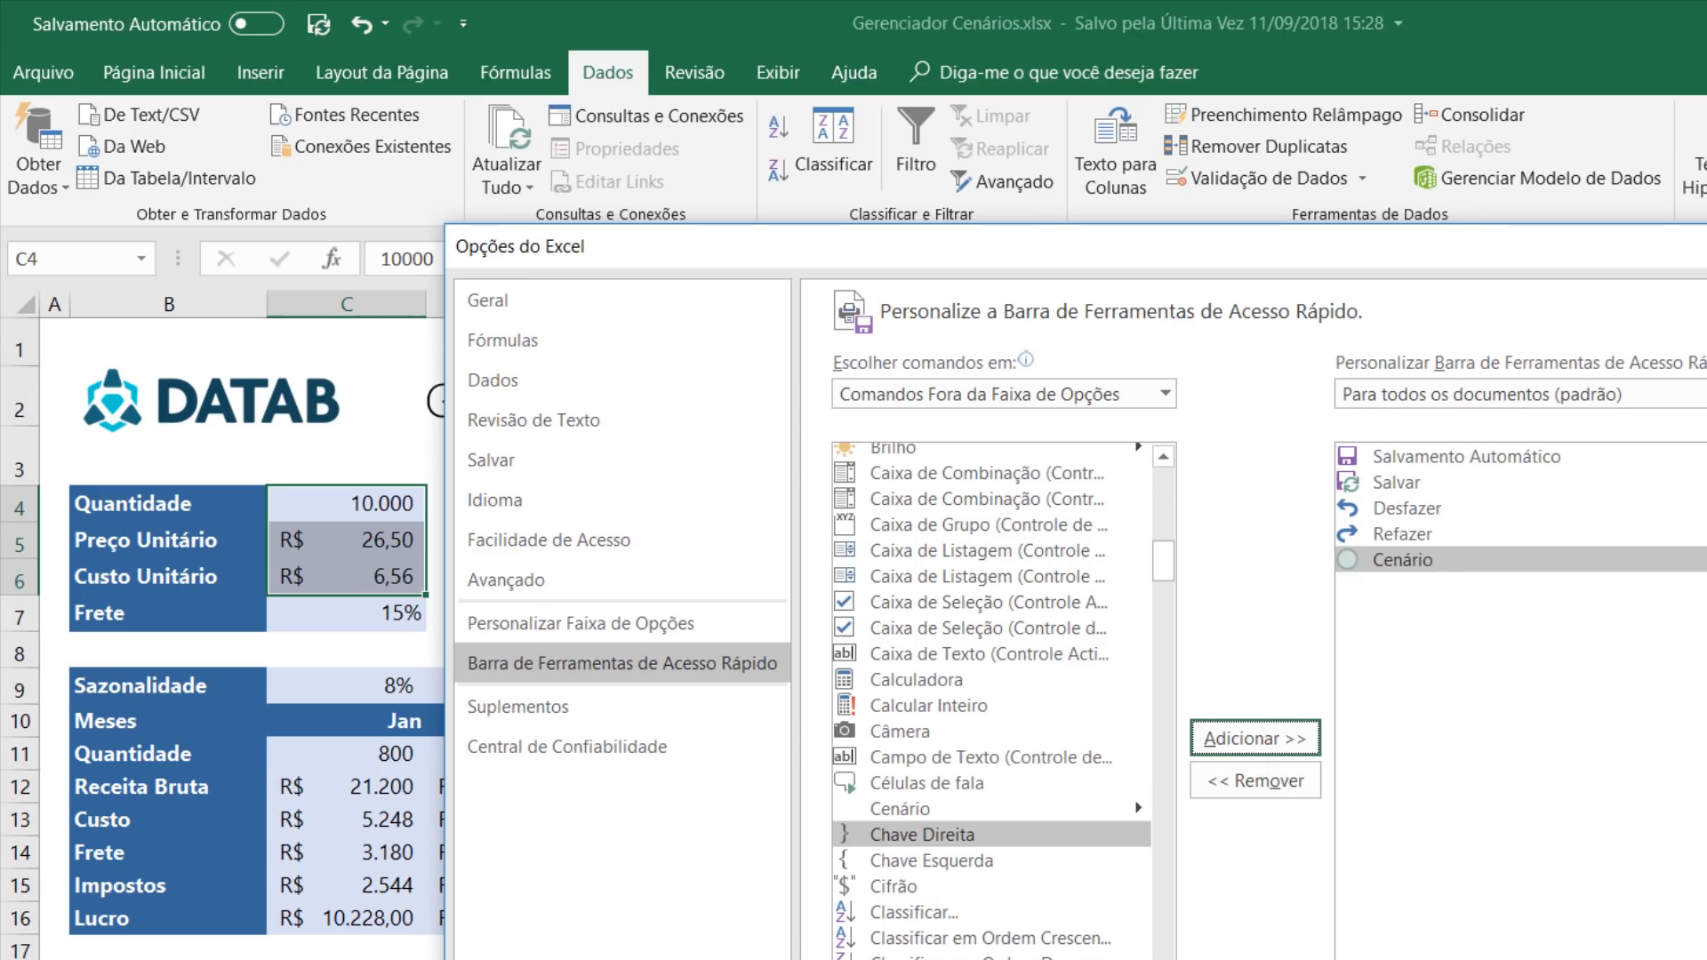
{"action": "left_click", "coordinate": [1706, 959]}
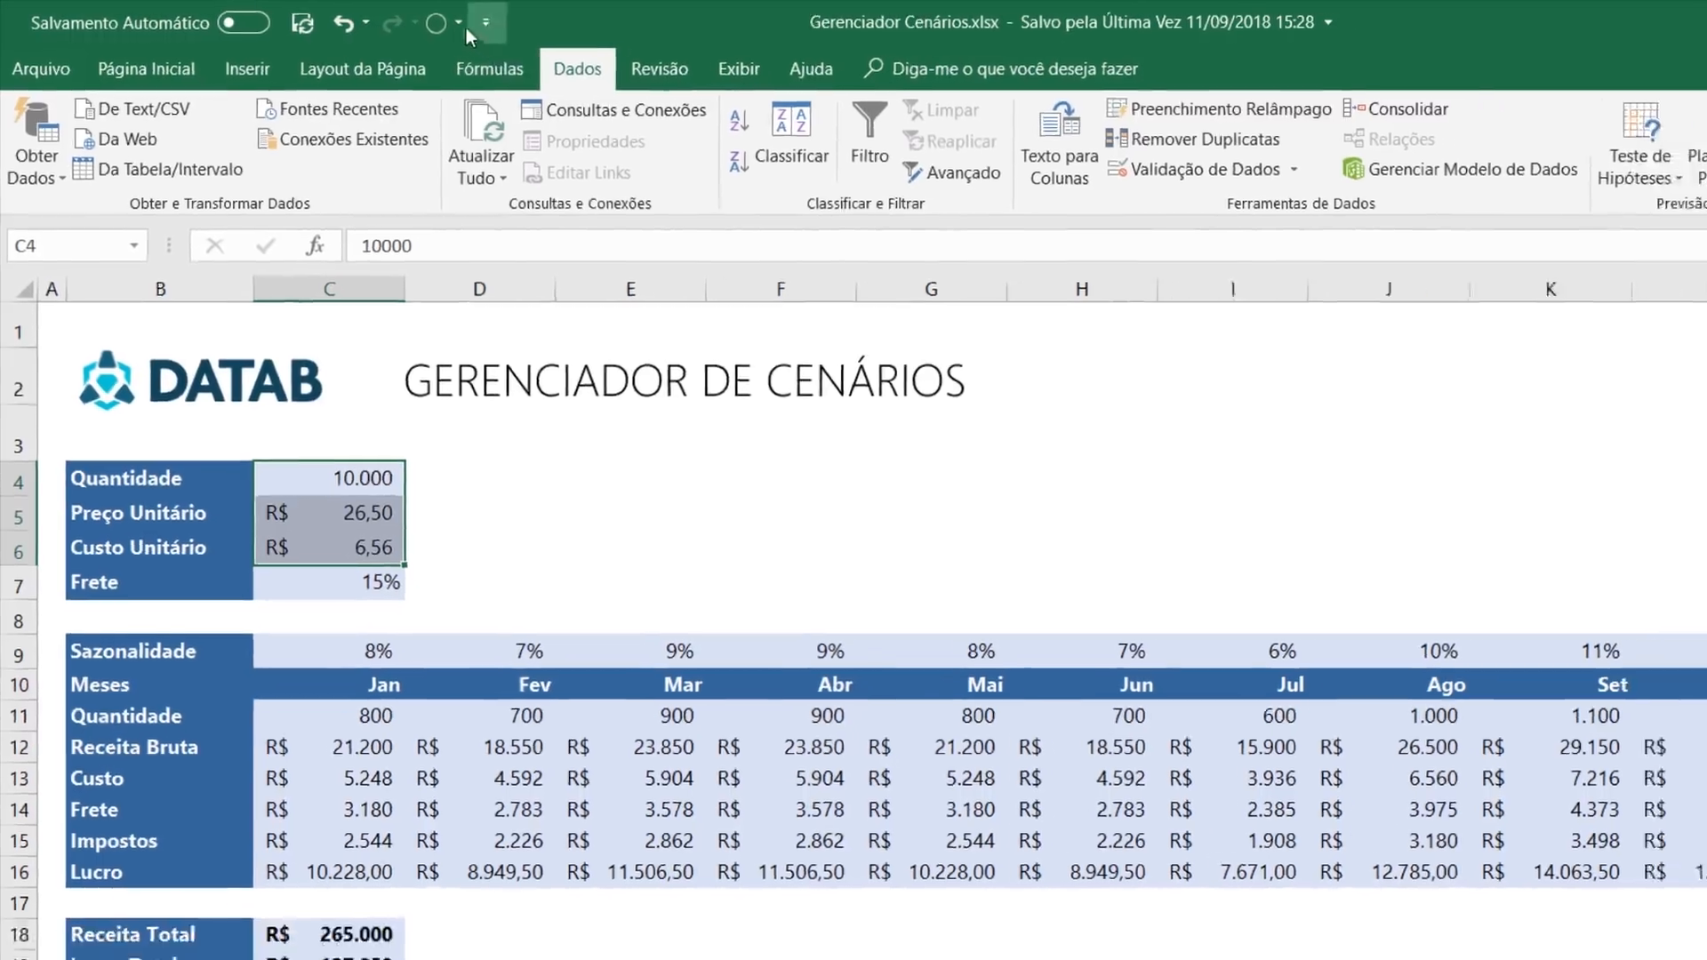
Apply Cenário Beta and Cenário Alfa in turn with the Cenário command of the Quick Access Toolbar.
{"action": "left_click", "coordinate": [482, 24]}
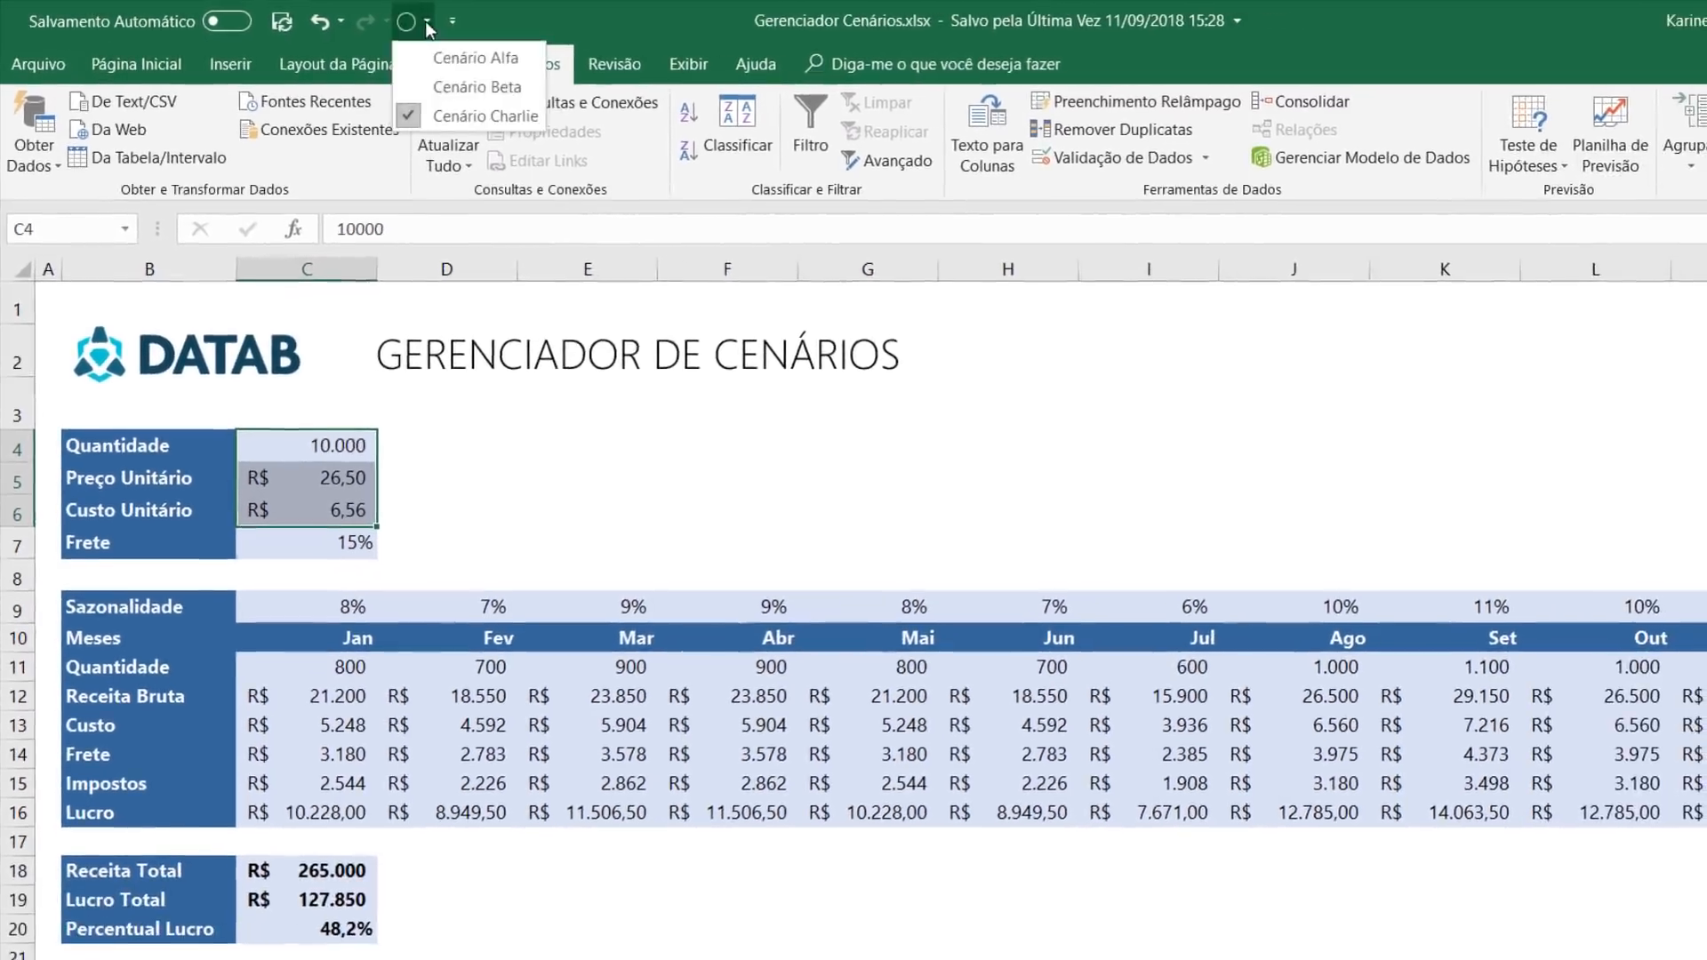
{"action": "left_click", "coordinate": [477, 87]}
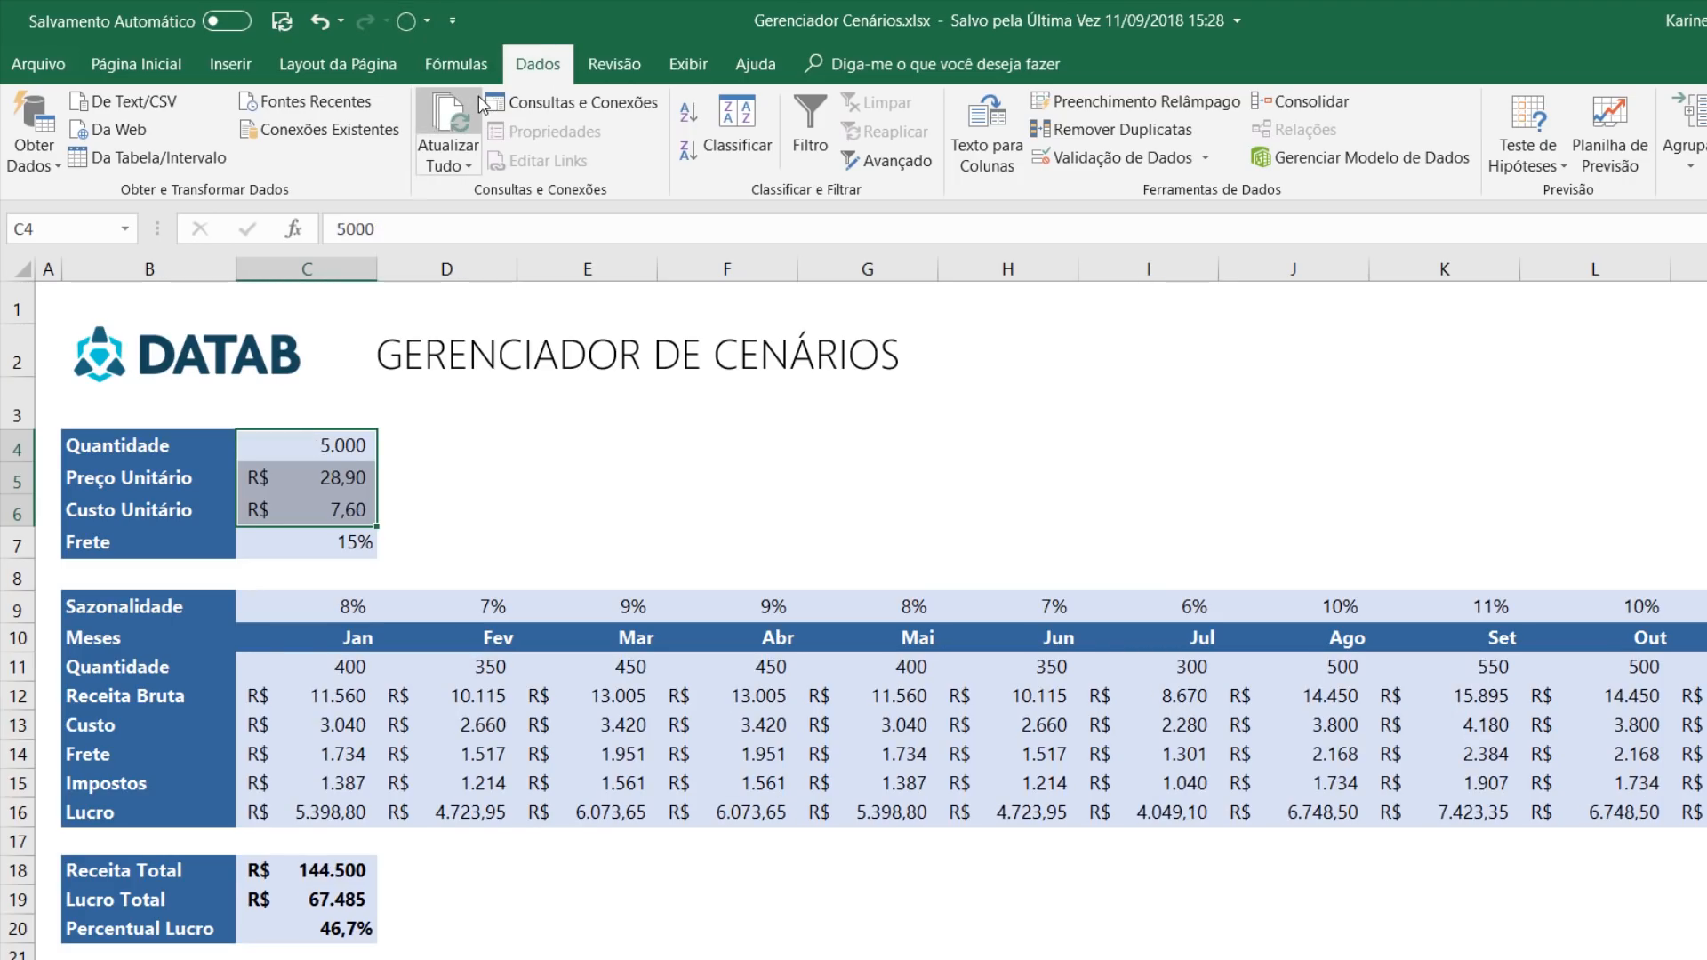
{"action": "left_click", "coordinate": [416, 20]}
{"action": "left_click", "coordinate": [425, 51]}
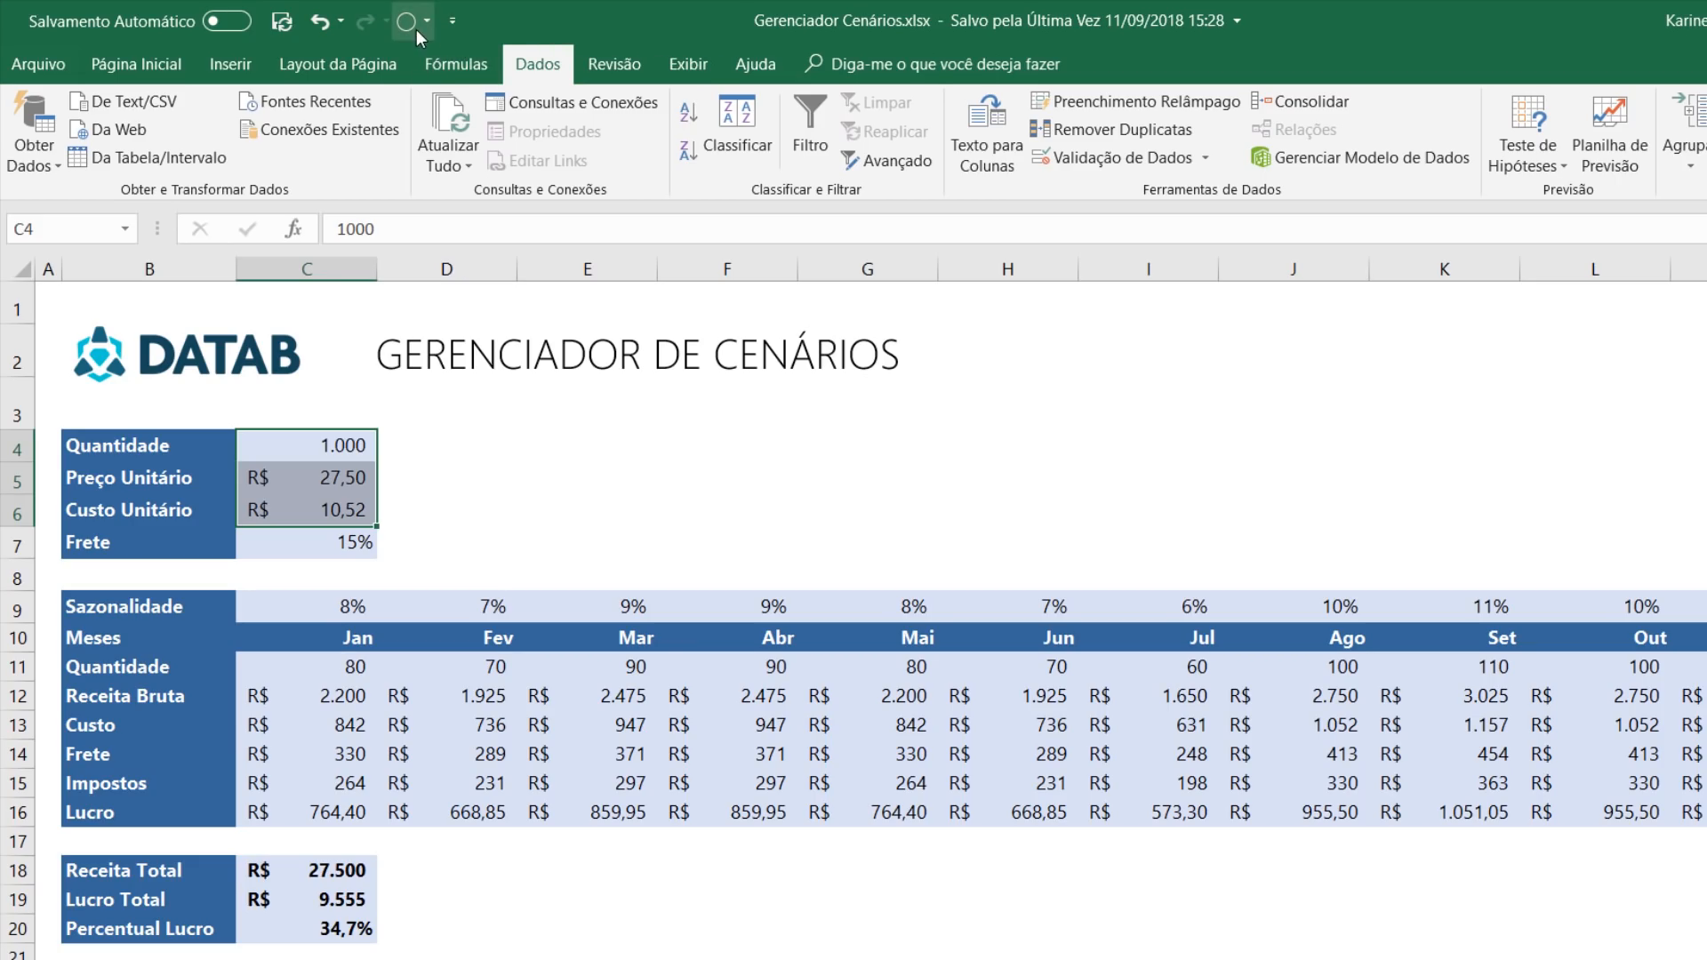
Apply Cenário Charlie from the Cenário command, keeping its stored values, and check Percentual Lucro in C20 and Lucro Total in C19.
{"action": "right_click", "coordinate": [415, 29]}
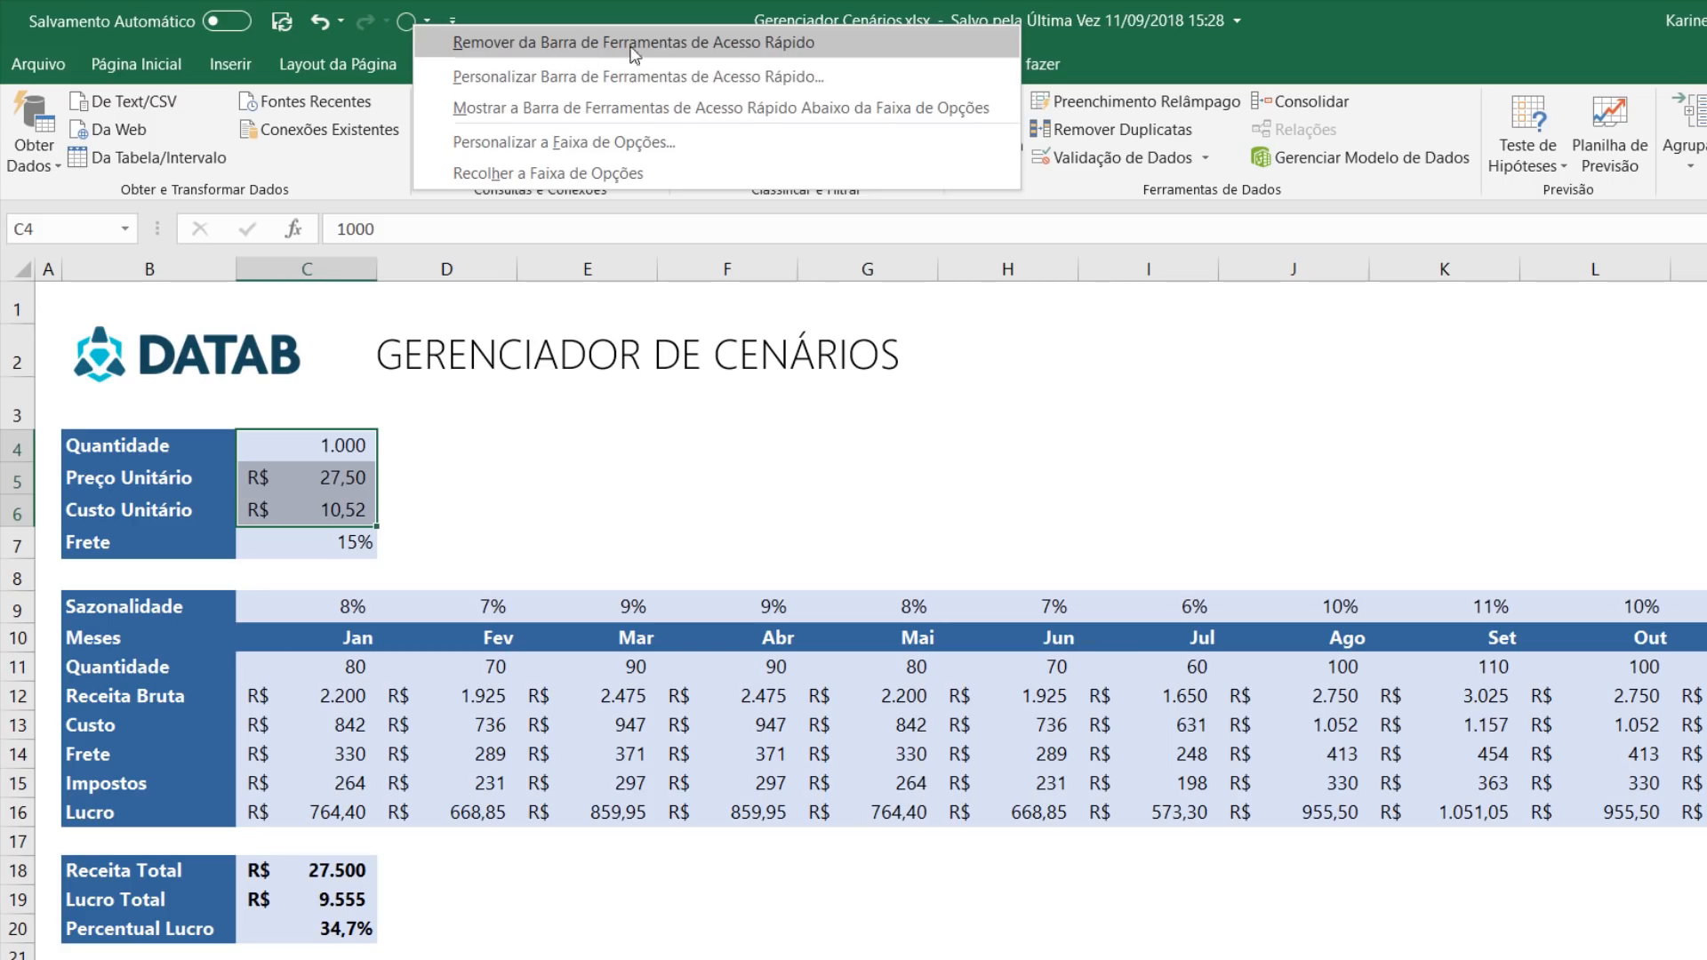
{"action": "left_click", "coordinate": [427, 20]}
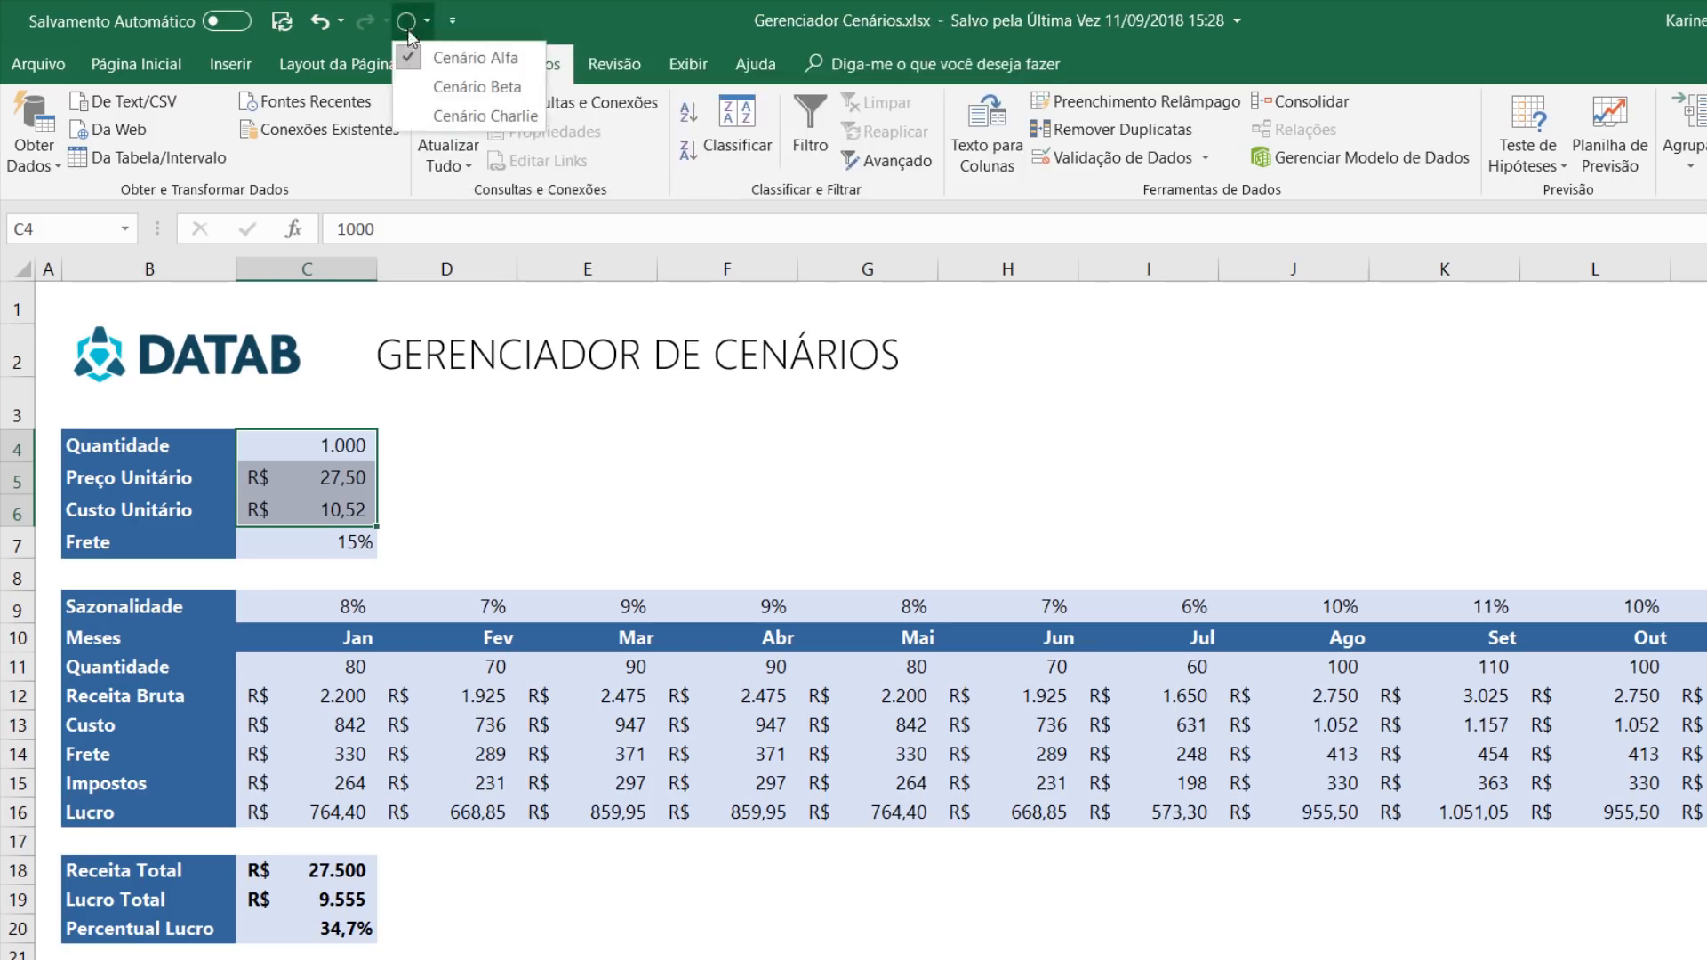
{"action": "left_click", "coordinate": [443, 114]}
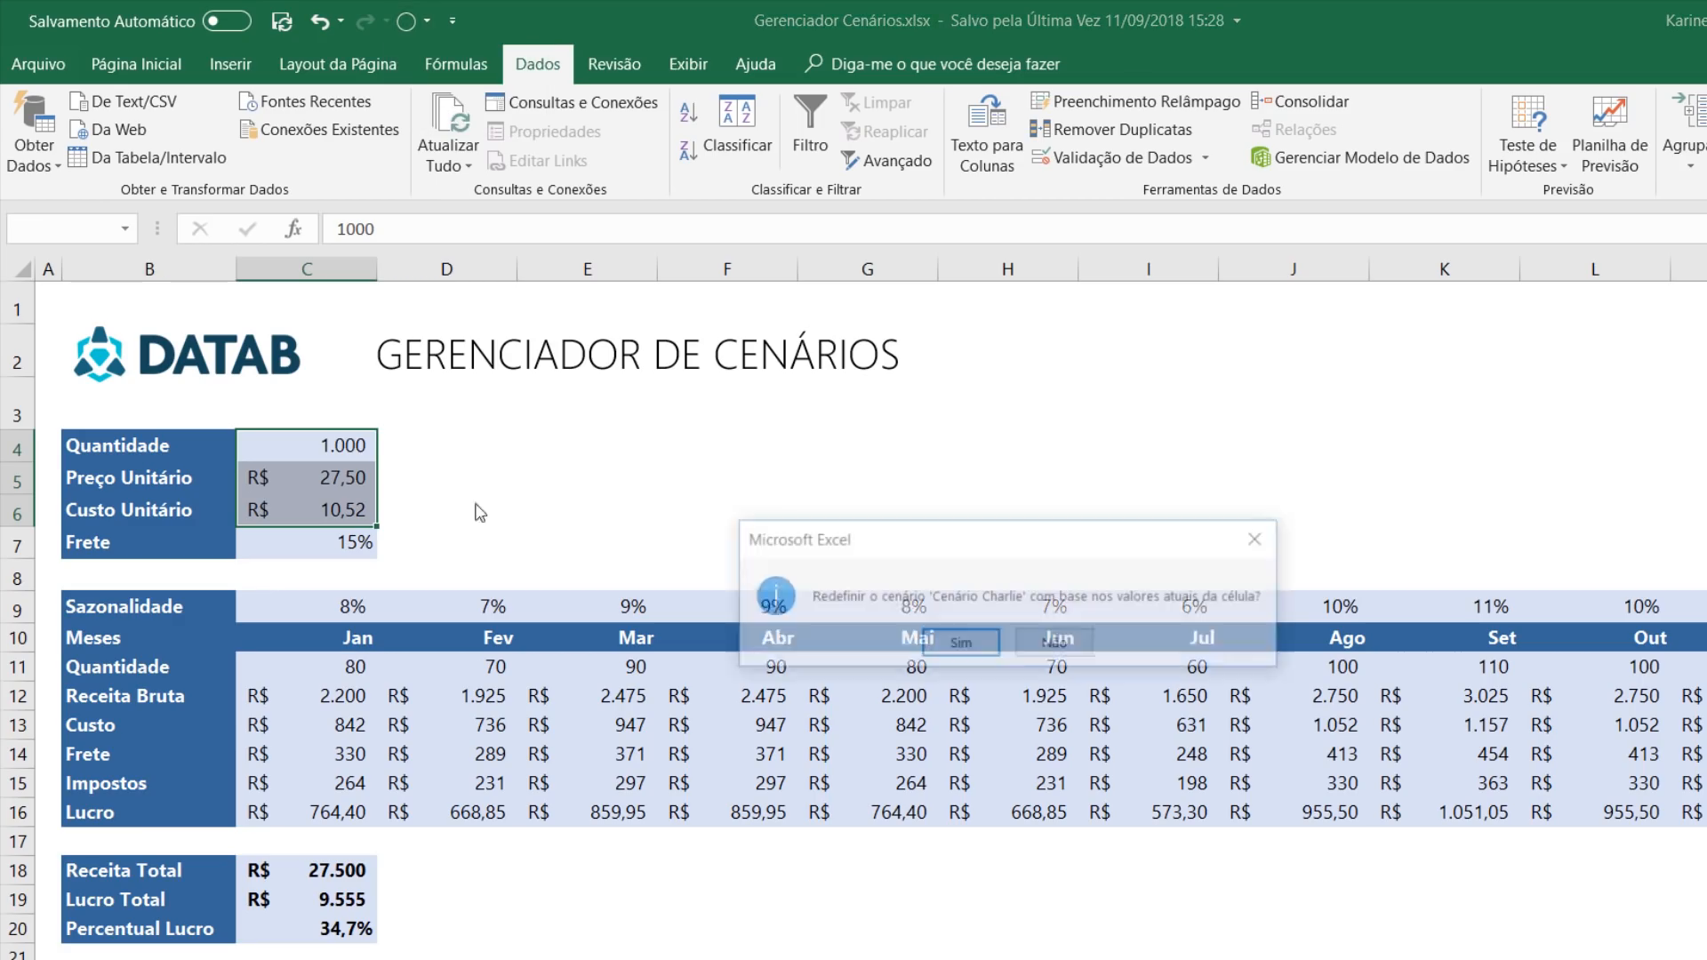
{"action": "key", "text": "Return"}
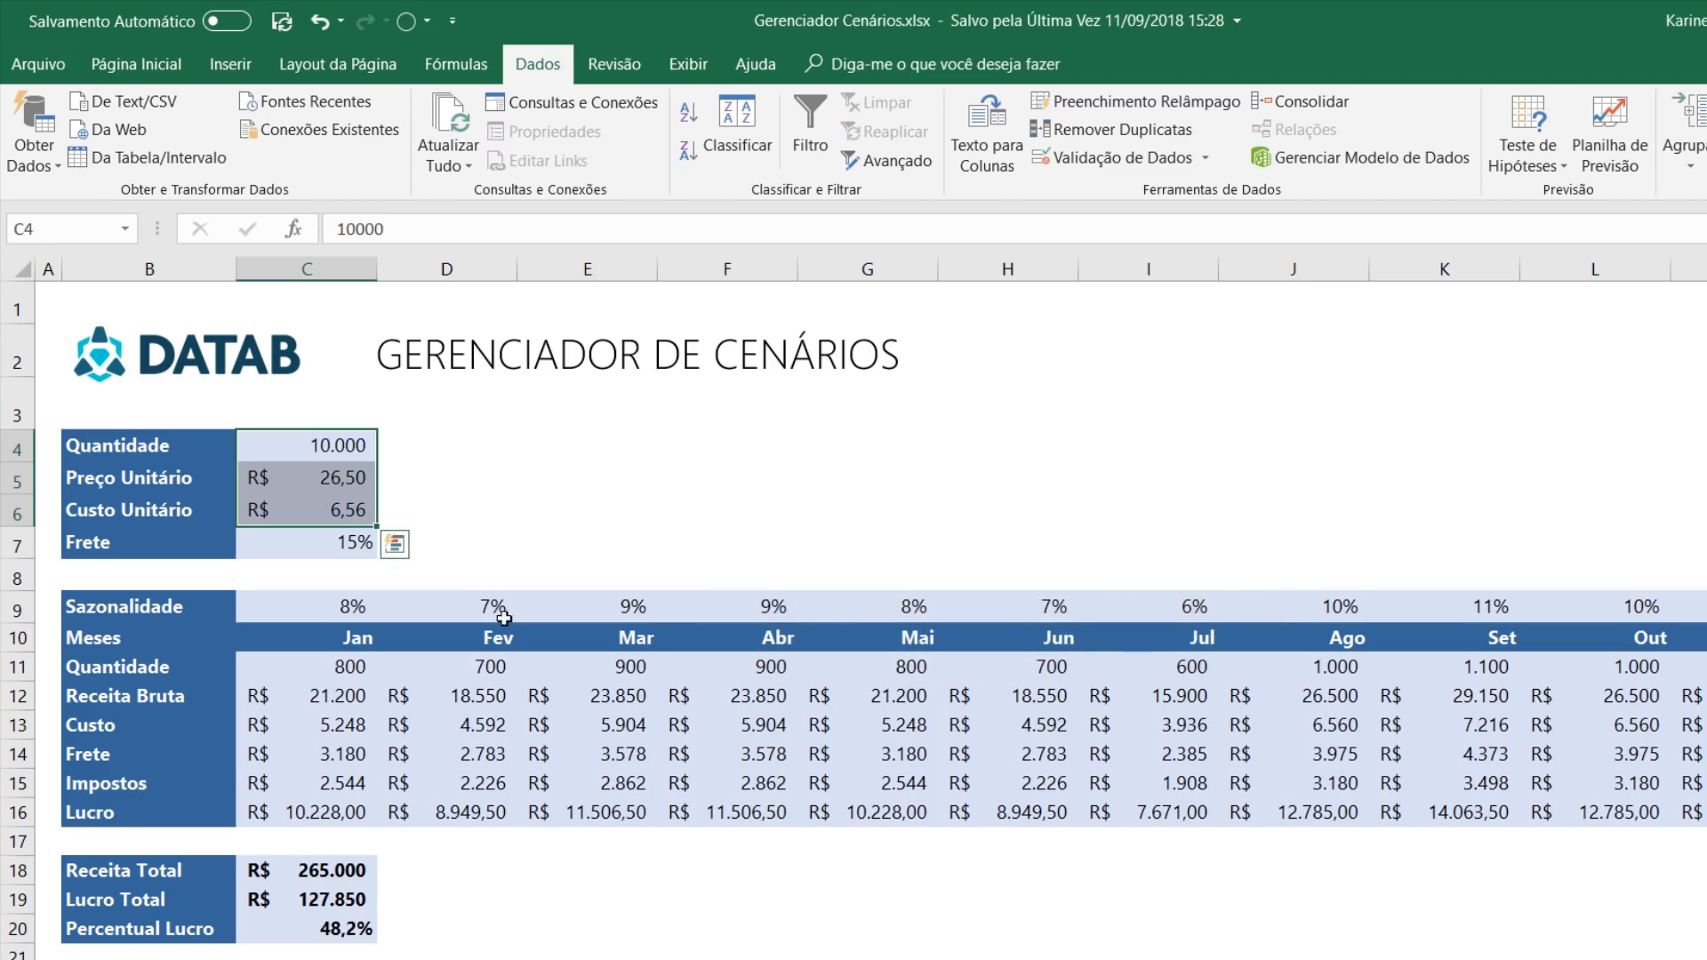
{"action": "left_click", "coordinate": [351, 926]}
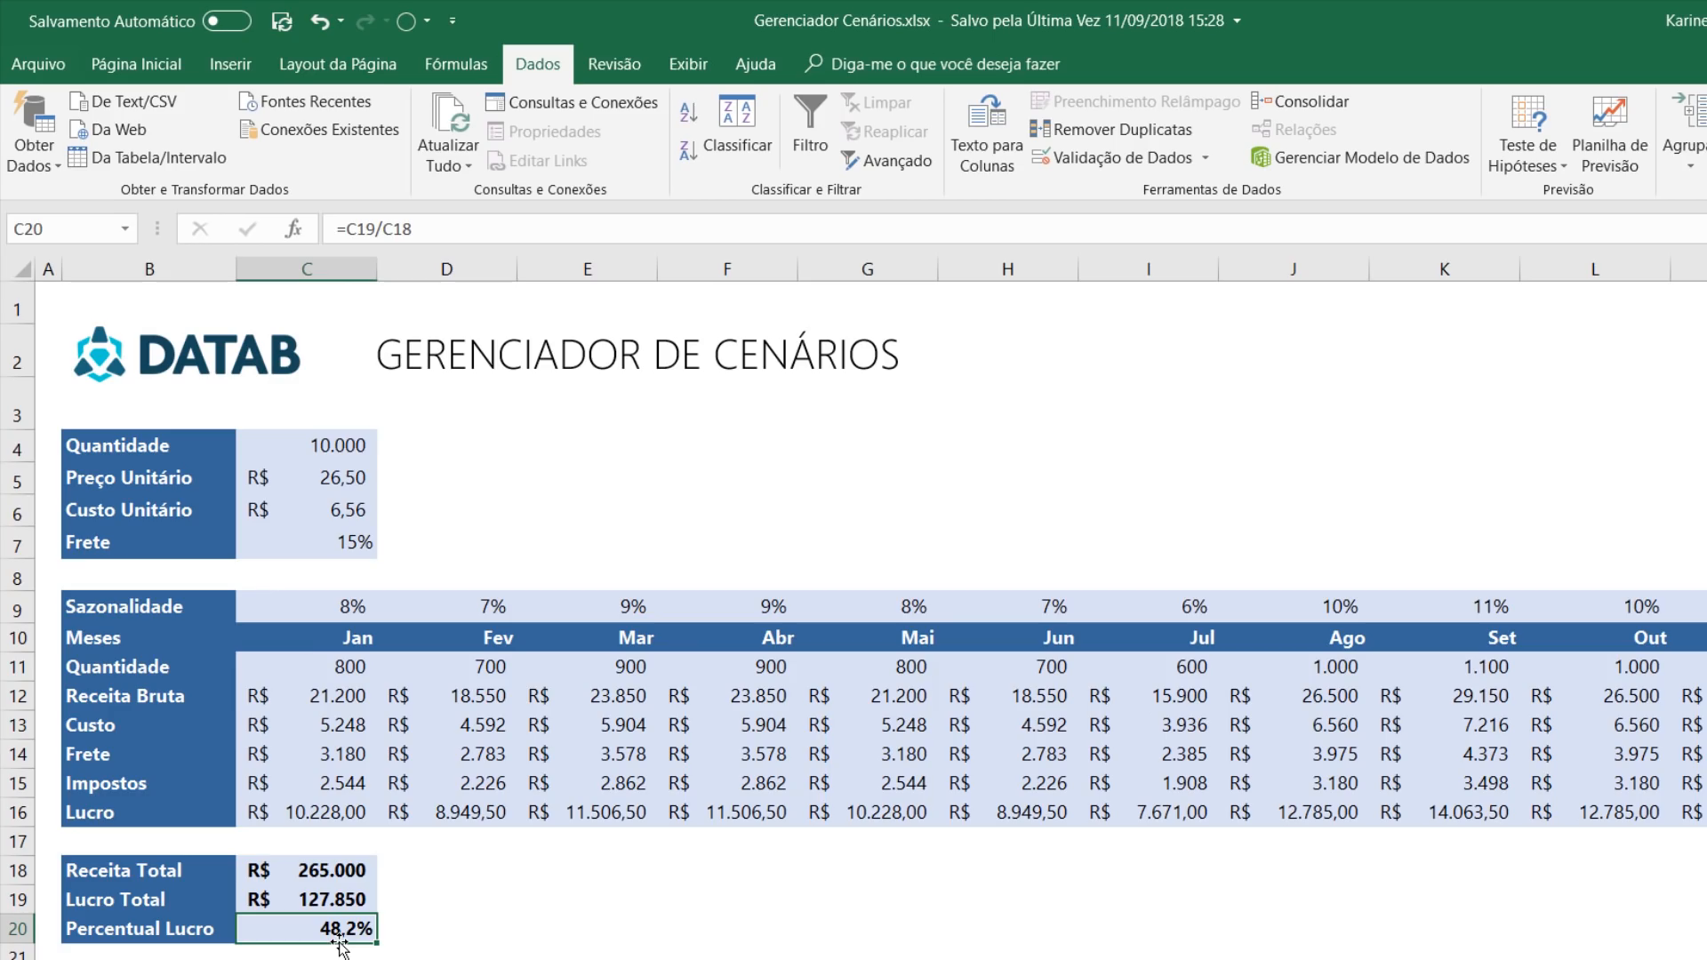
{"action": "left_click", "coordinate": [323, 893]}
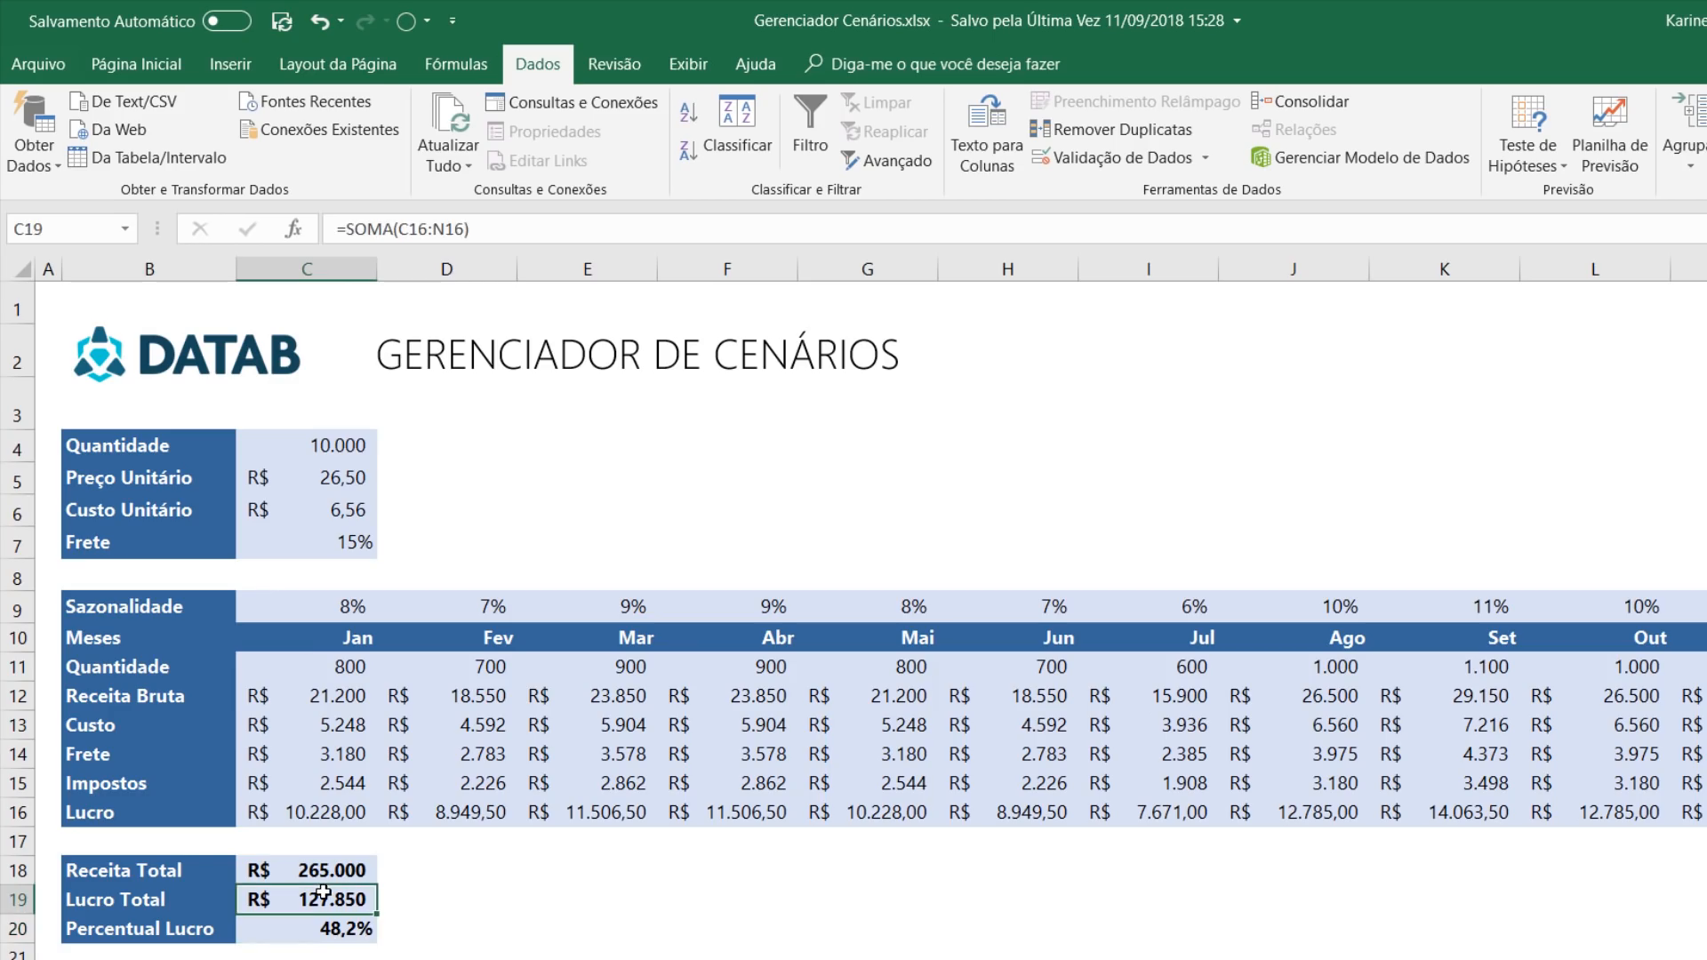
Apply Cenário Beta from the Cenário command and examine its profit results and its Quantidade and Preço Unitário inputs.
{"action": "left_click", "coordinate": [405, 12]}
{"action": "left_click", "coordinate": [473, 87]}
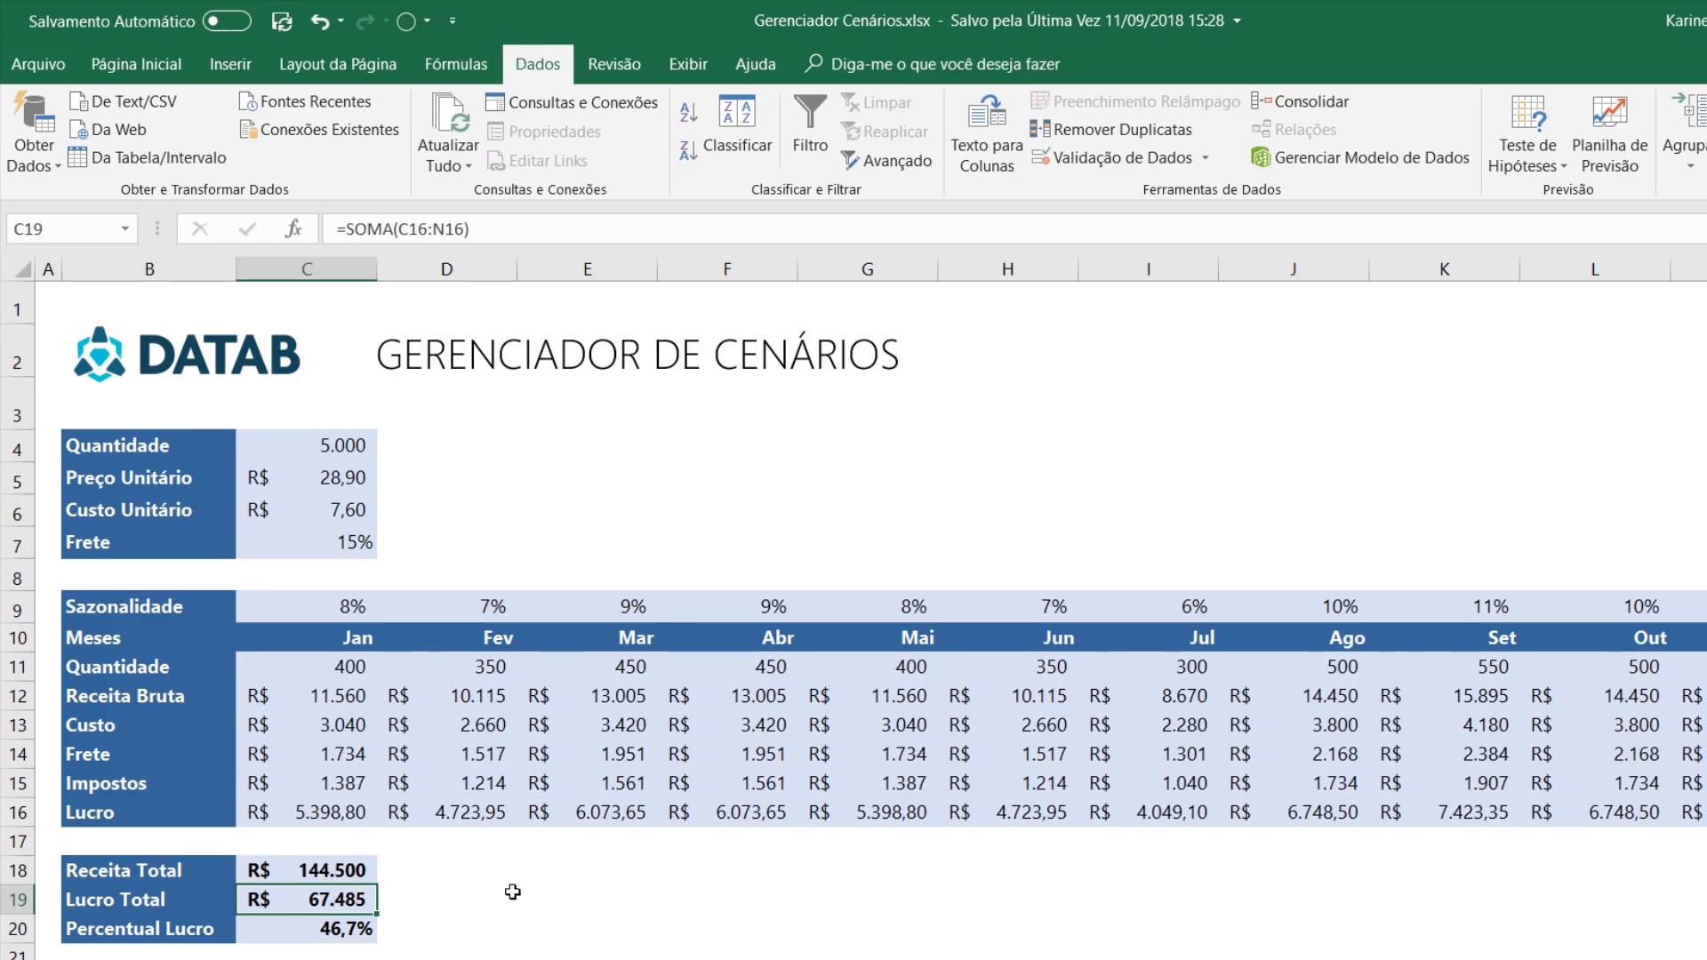
{"action": "left_click", "coordinate": [323, 927]}
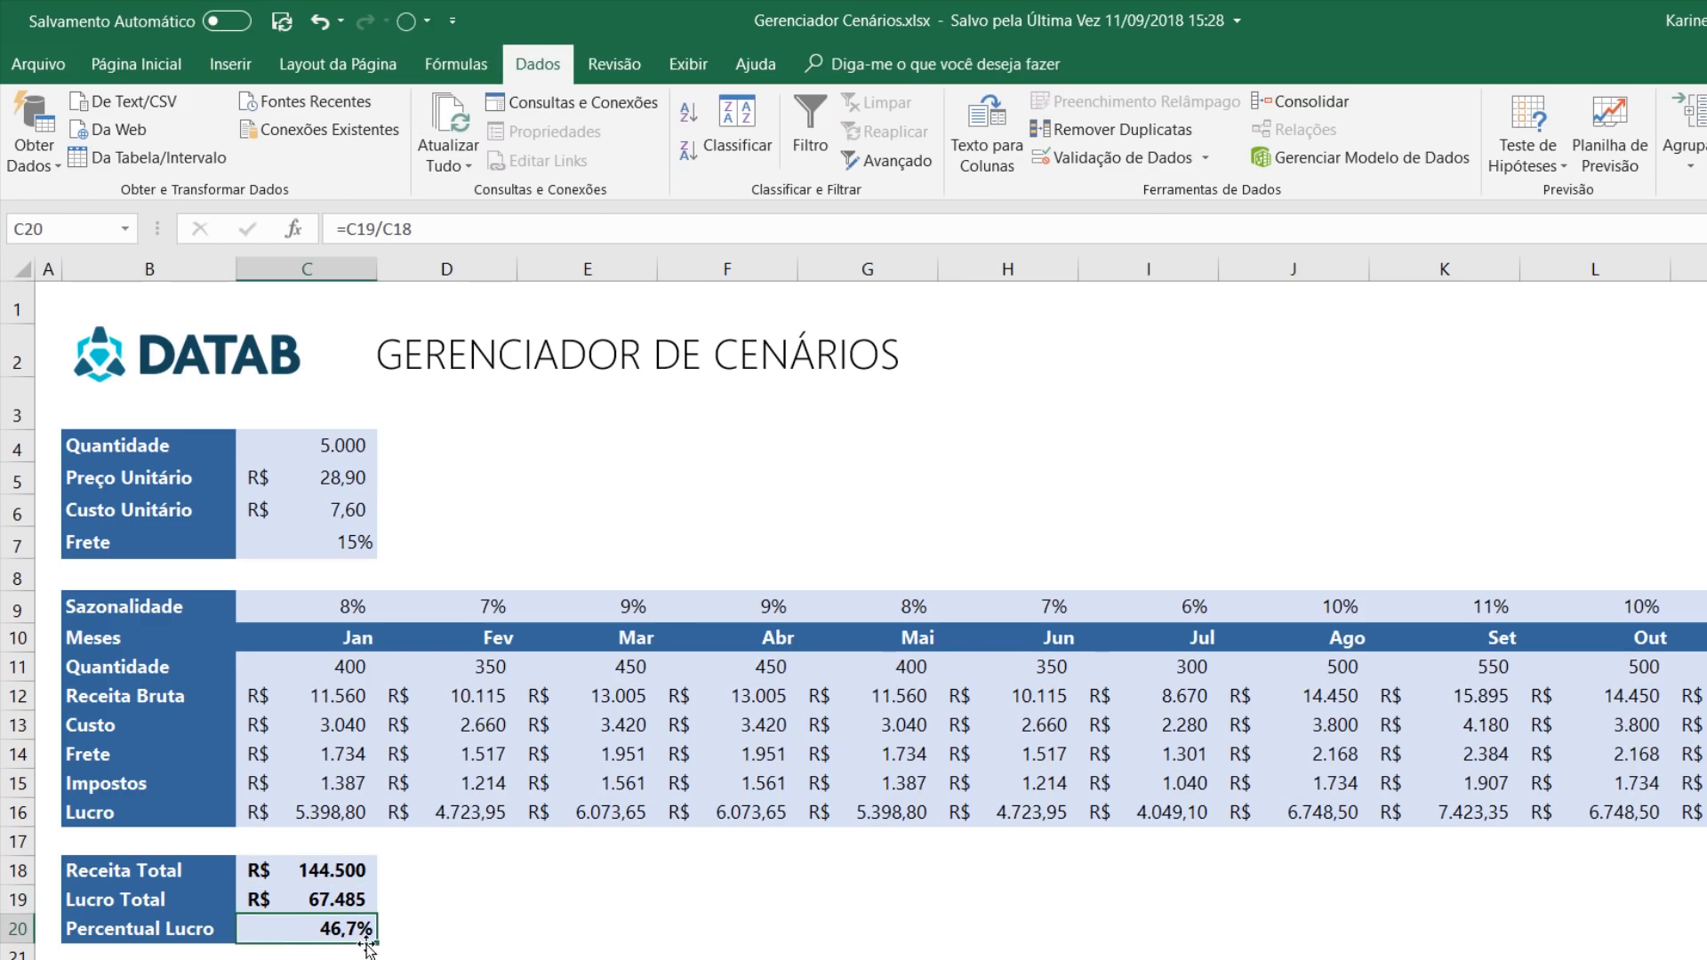
{"action": "left_click", "coordinate": [343, 890]}
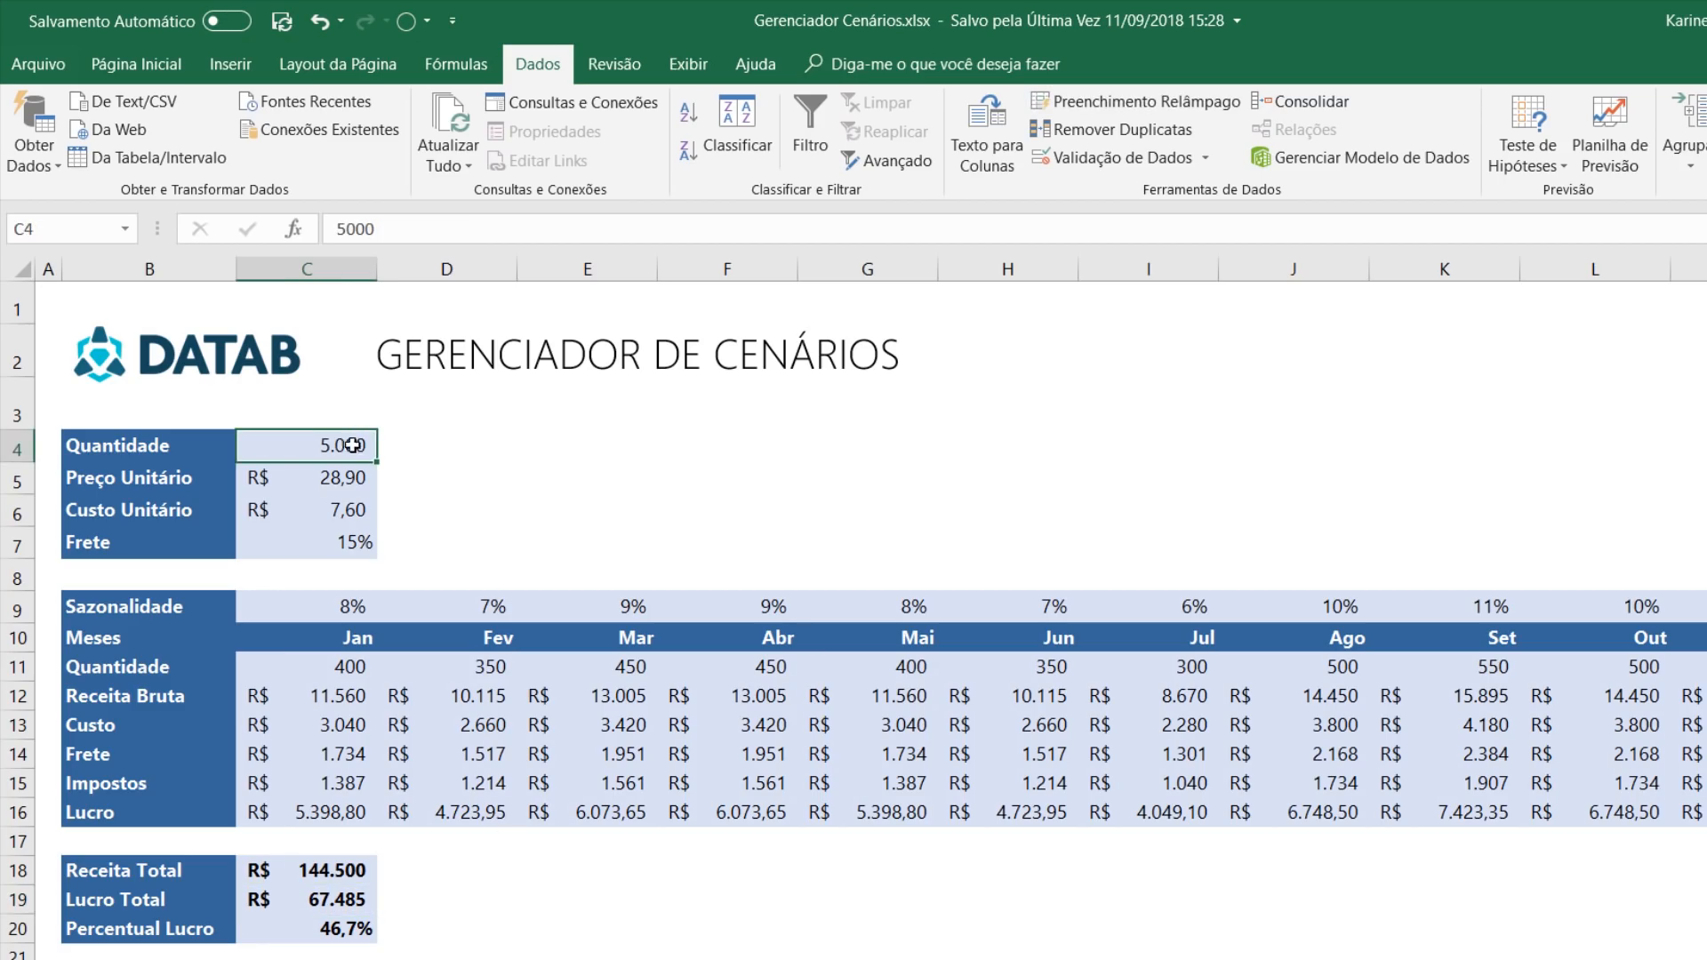
{"action": "left_click", "coordinate": [345, 469]}
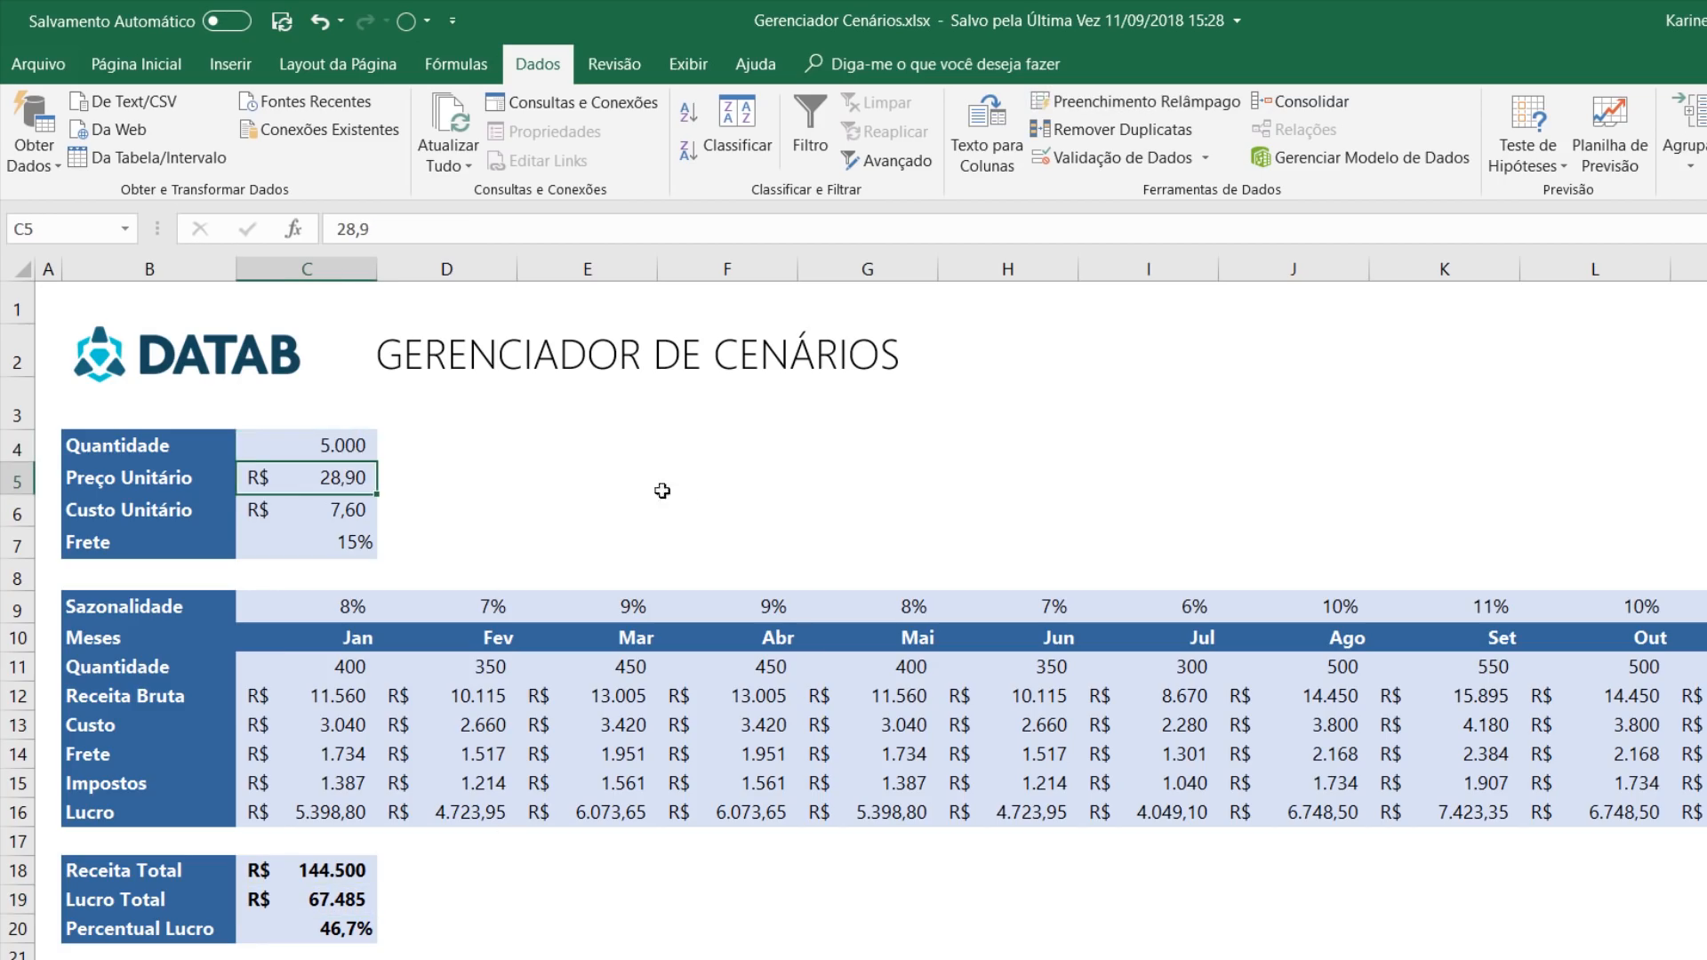
Apply Cenário Alfa from the Cenário command and examine the monthly Receita Bruta, Custo, Frete, Impostos and Lucro rows and the input cells C4:C6.
{"action": "left_click", "coordinate": [427, 20]}
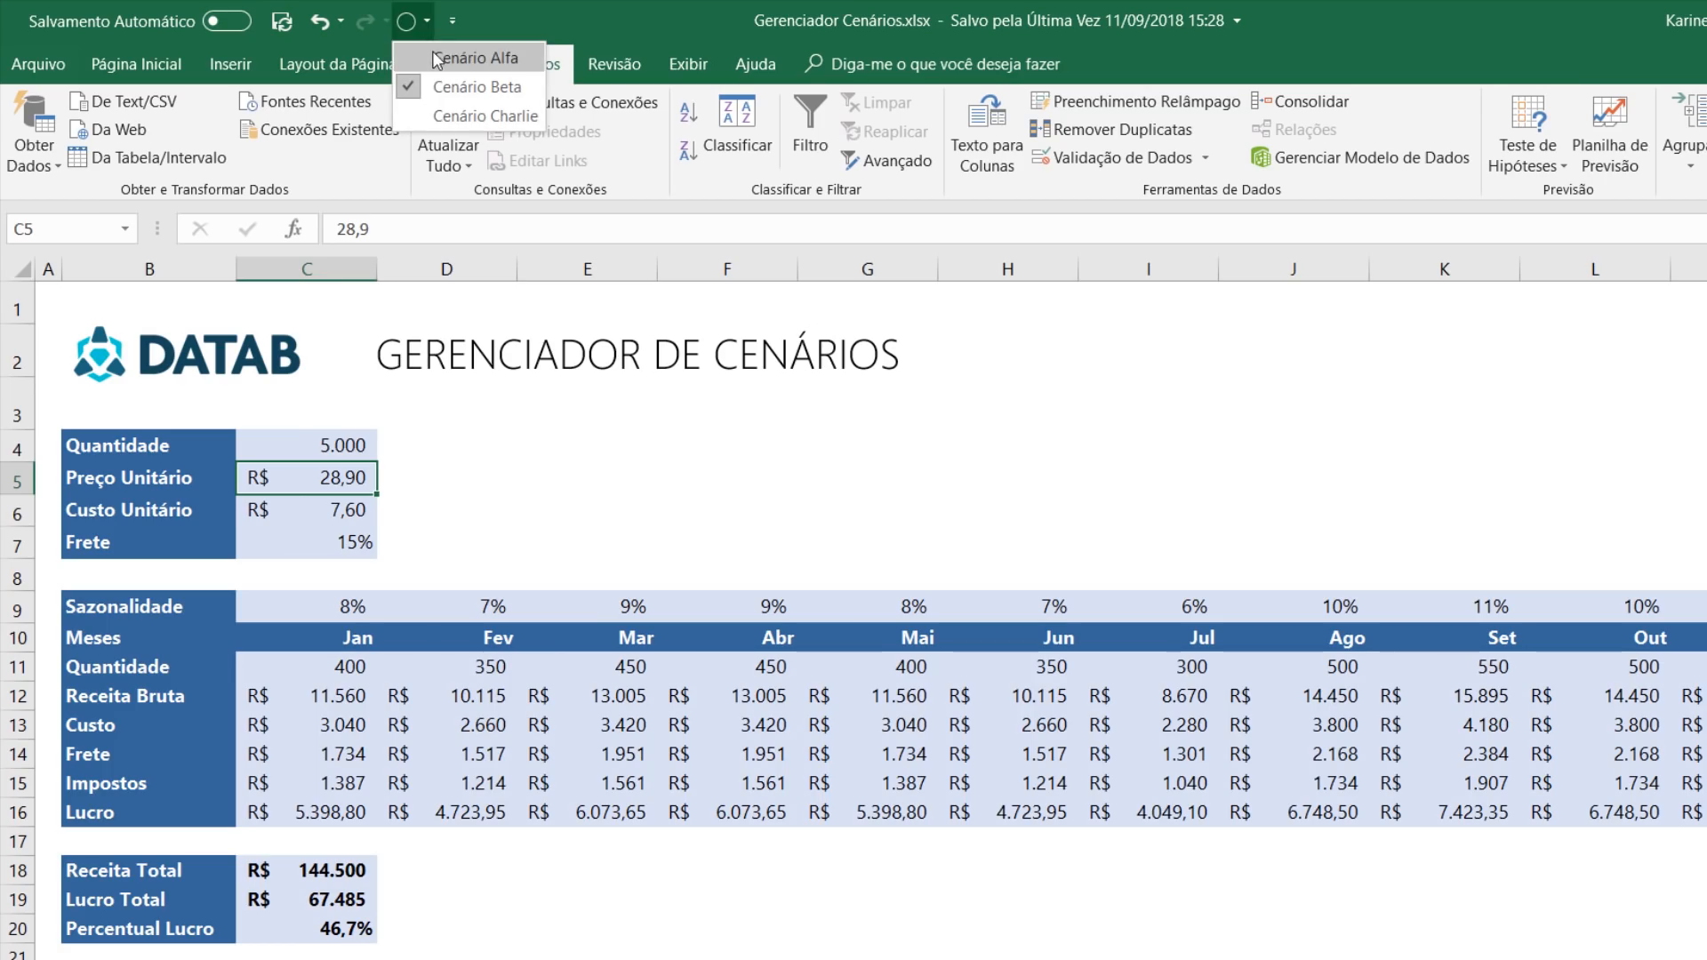
{"action": "left_click", "coordinate": [453, 88]}
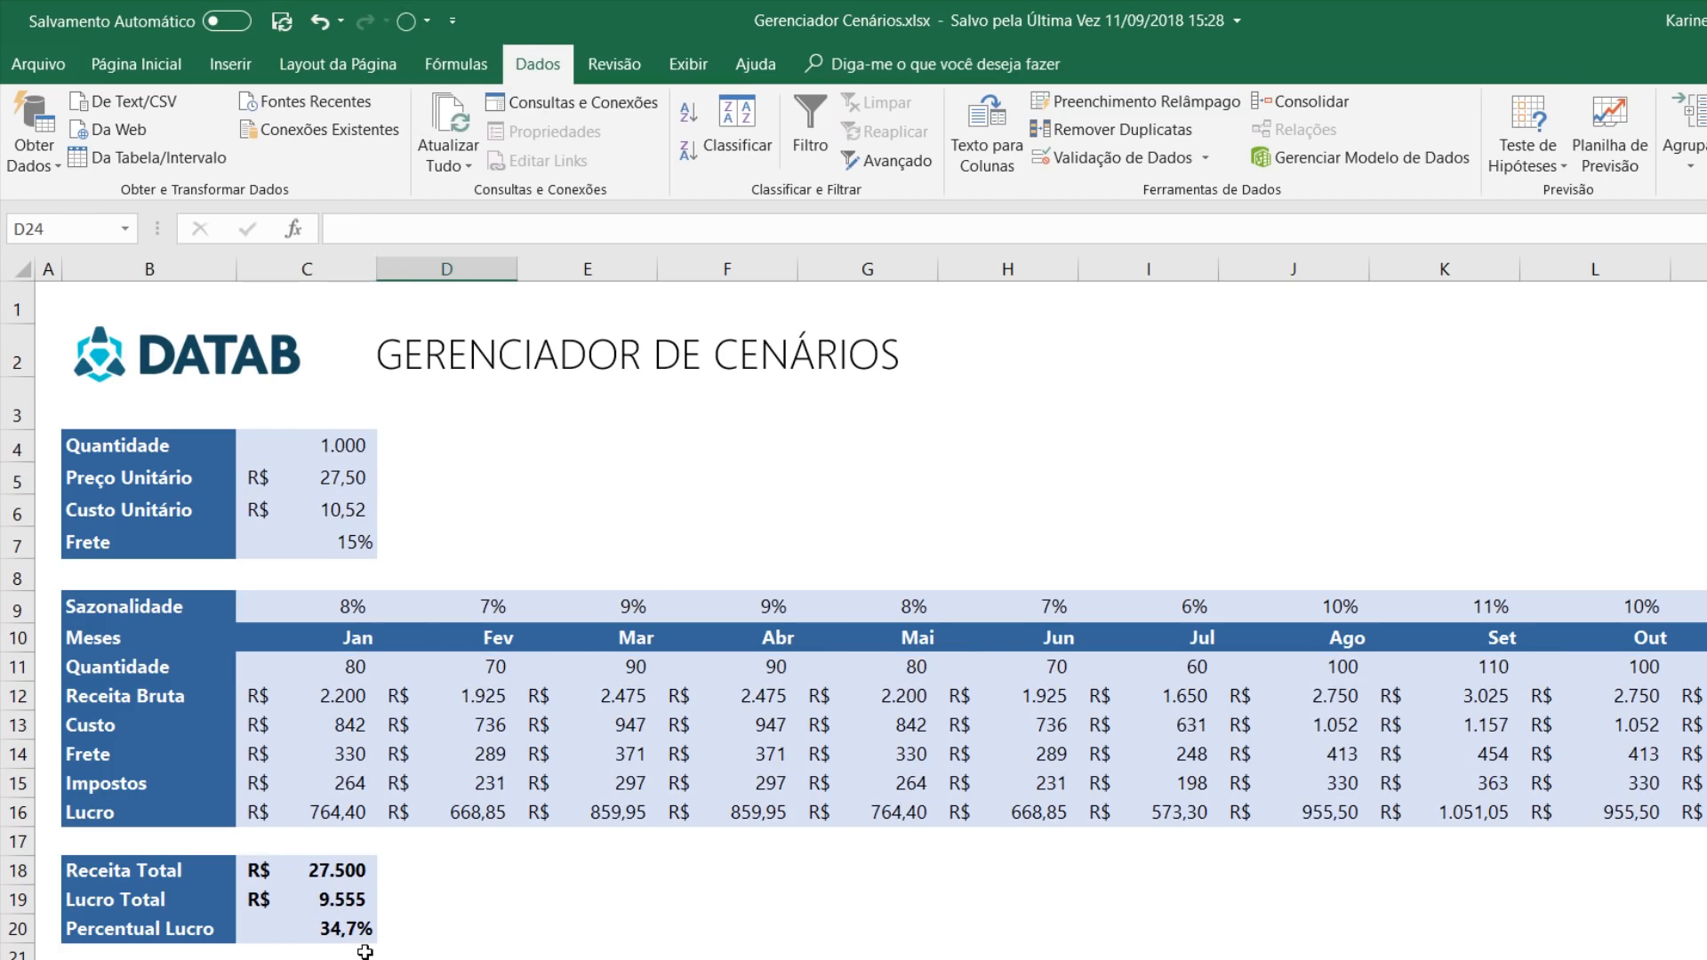
{"action": "left_click_drag", "start_coordinate": [303, 695], "coordinate": [773, 697]}
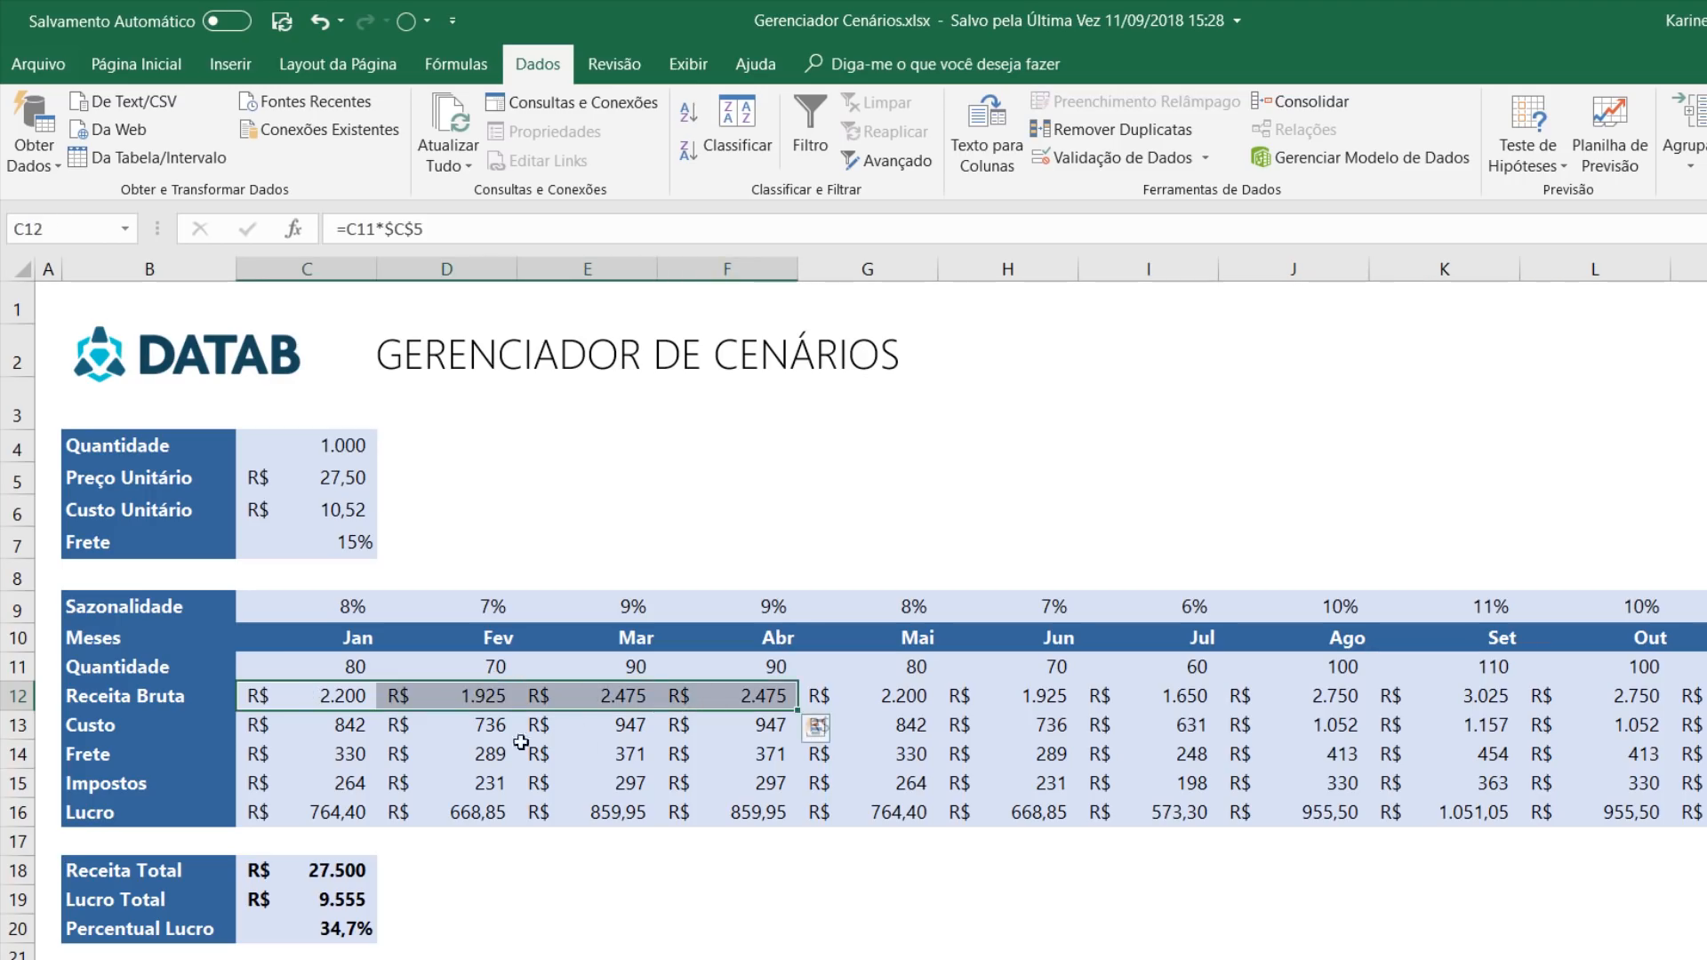
{"action": "left_click_drag", "start_coordinate": [339, 727], "coordinate": [440, 725]}
{"action": "left_click_drag", "start_coordinate": [325, 739], "coordinate": [534, 755]}
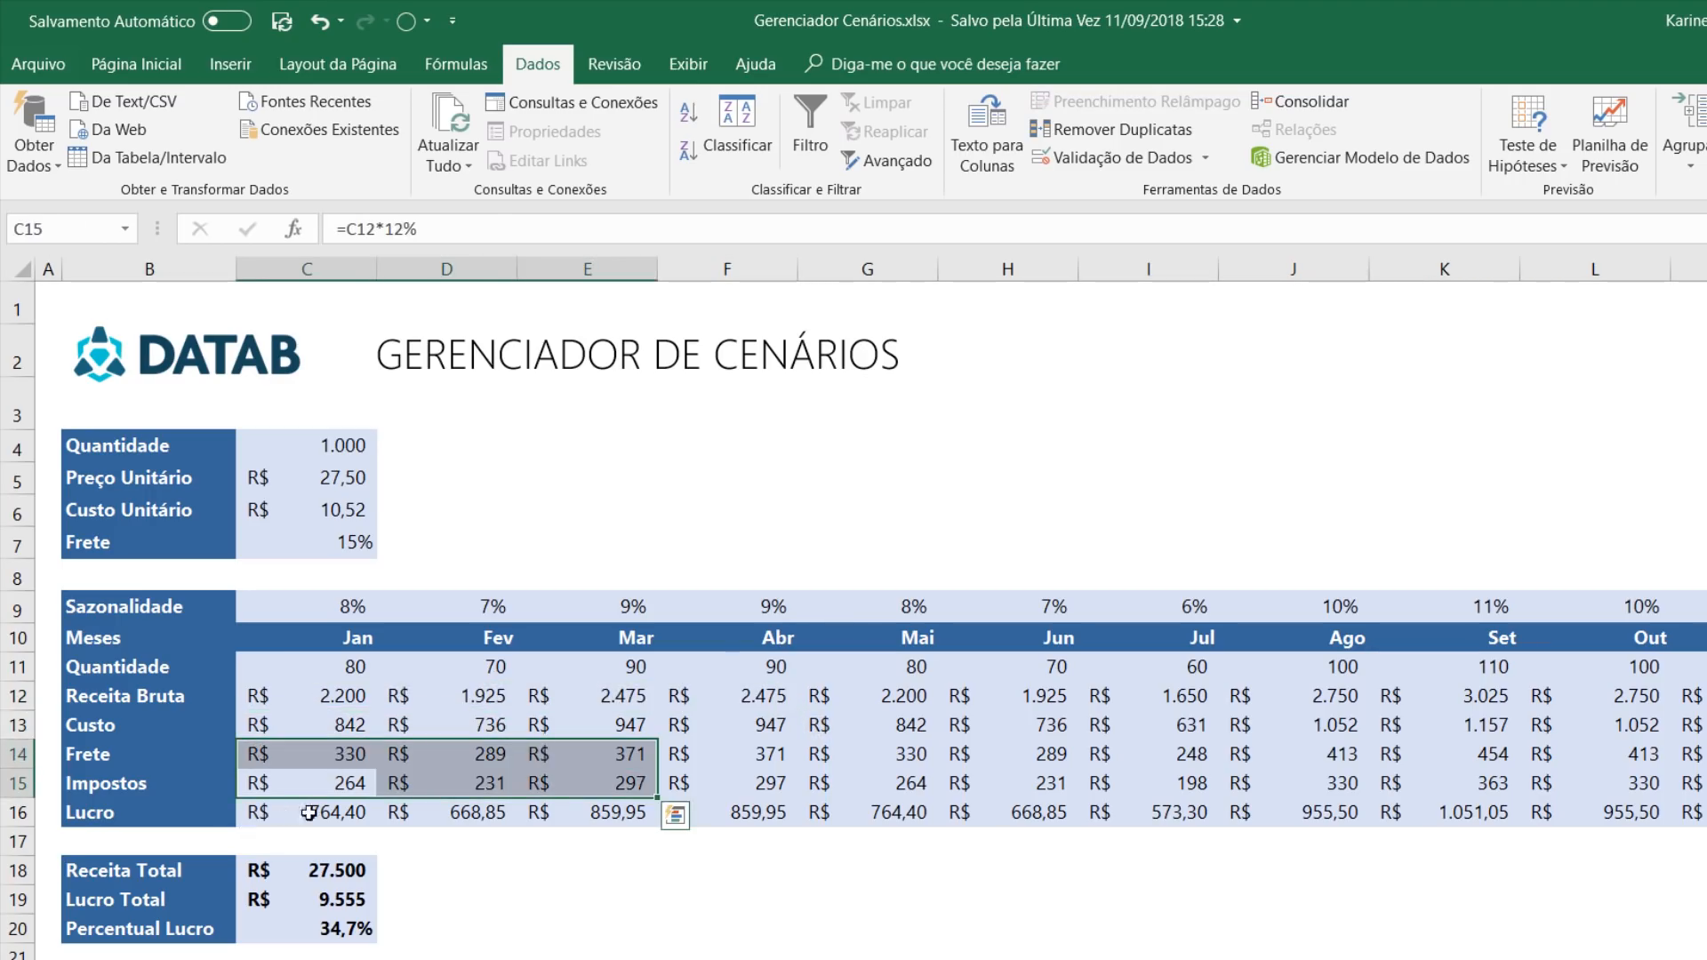
{"action": "left_click_drag", "start_coordinate": [309, 812], "coordinate": [843, 818]}
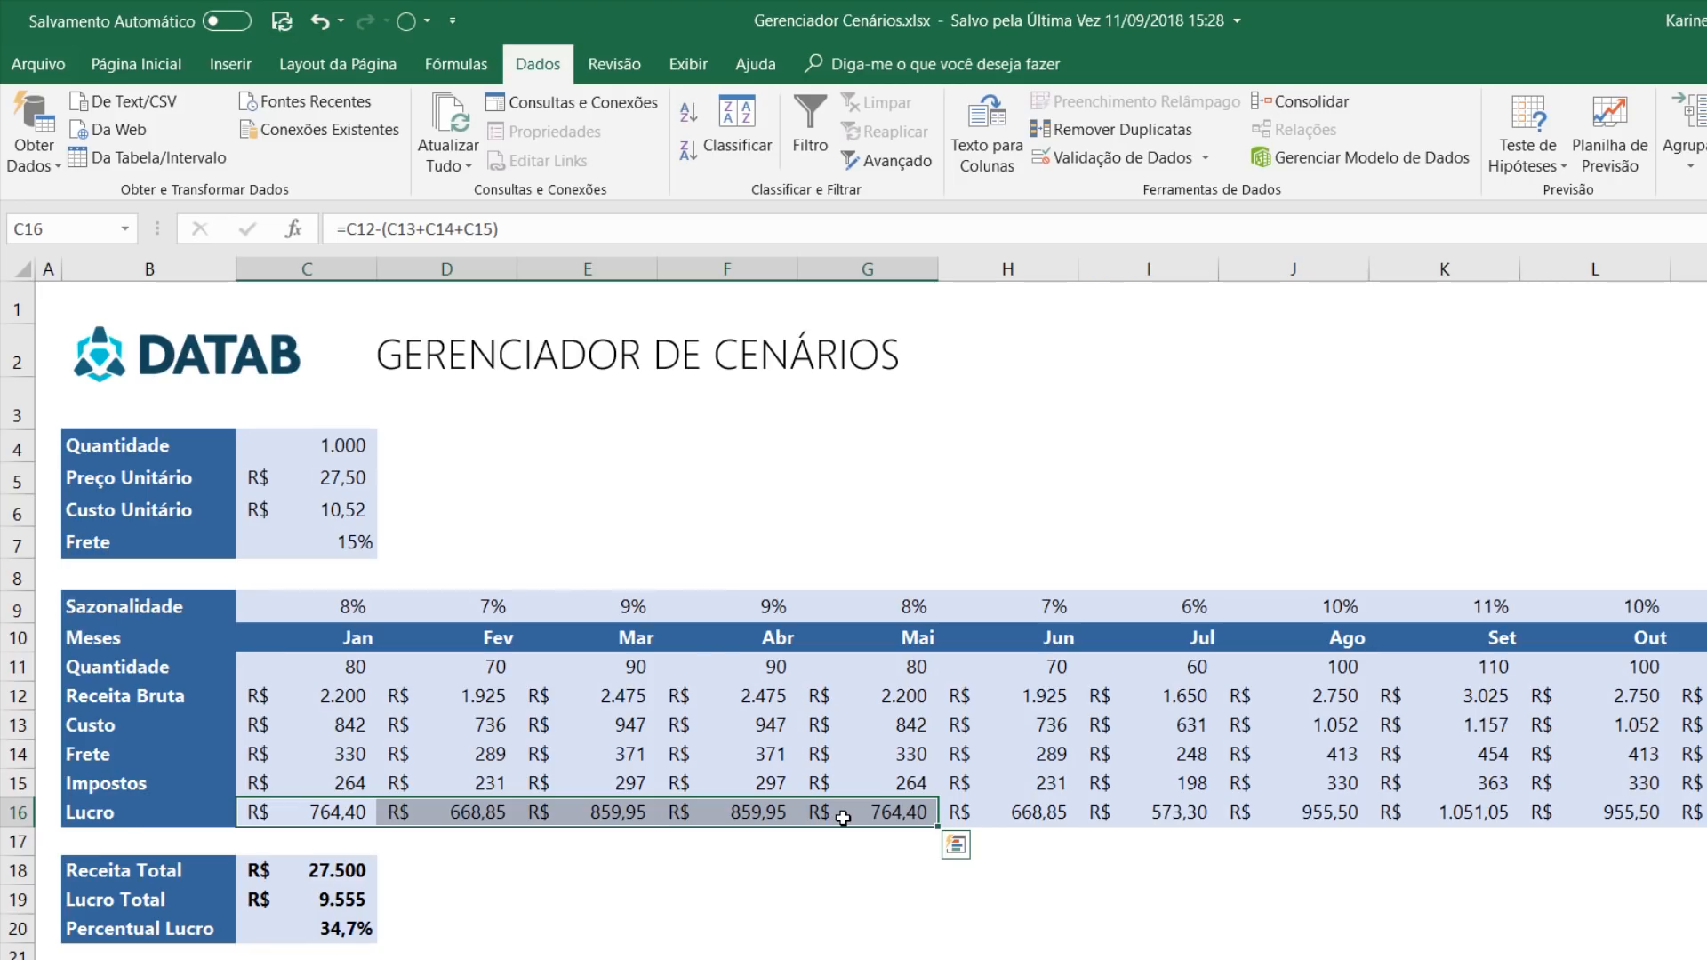
{"action": "left_click_drag", "start_coordinate": [354, 447], "coordinate": [357, 511]}
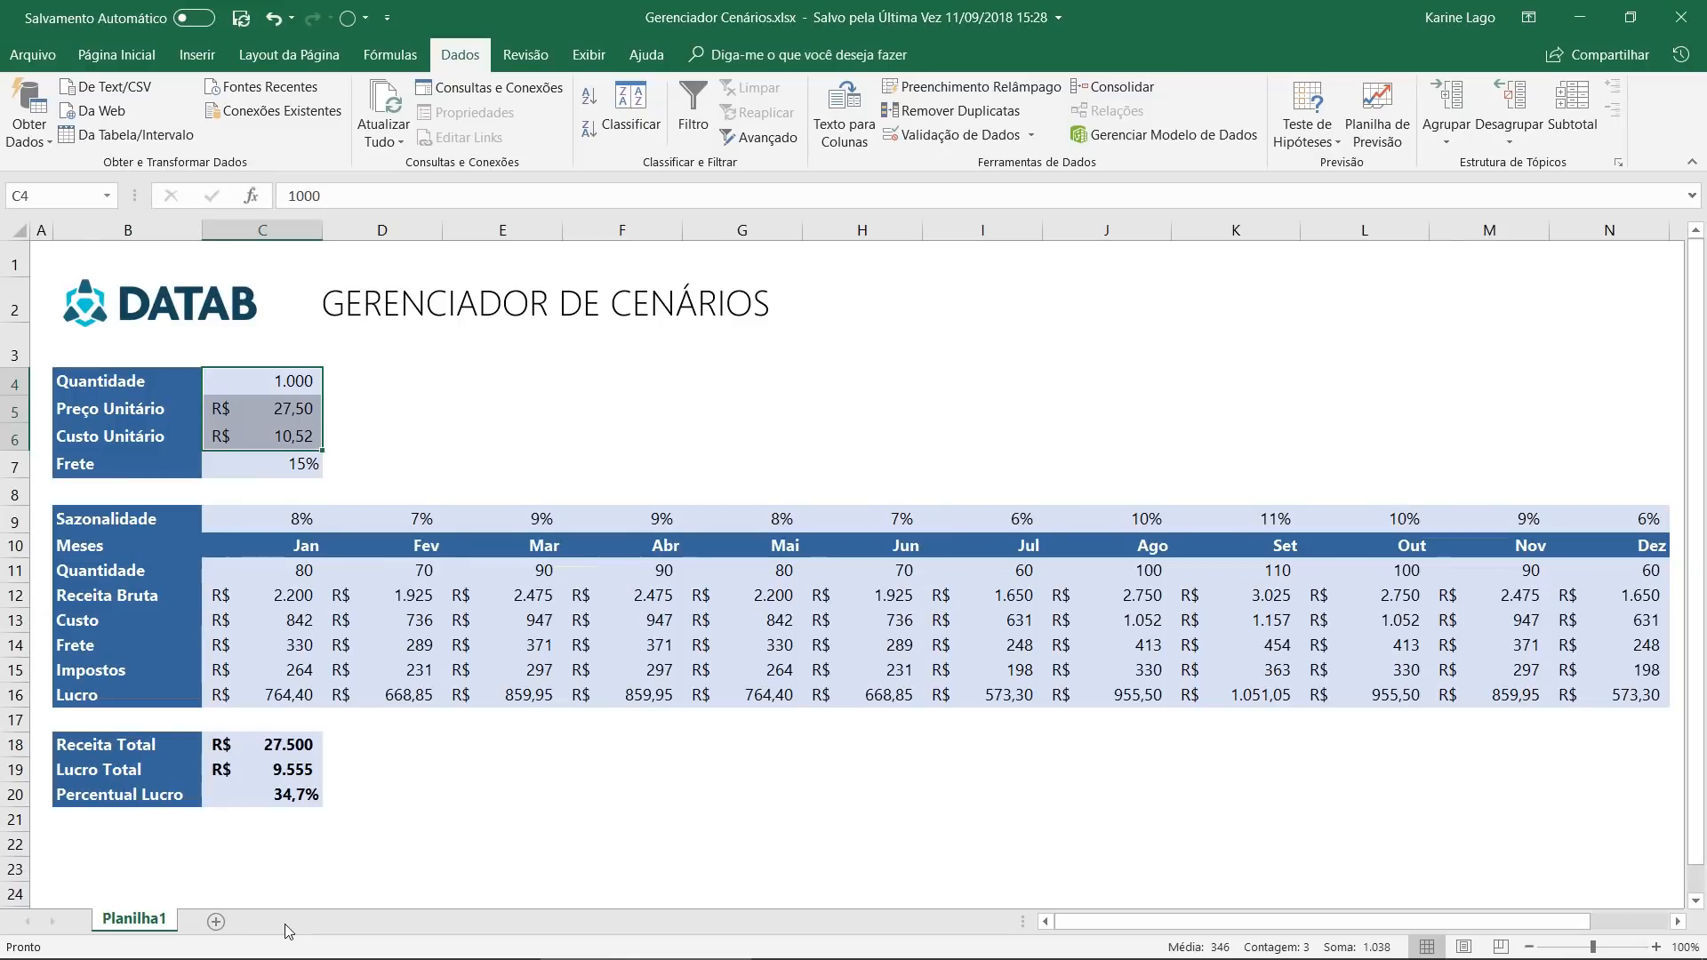
Create a copy of the Planilha1 sheet placed before the original and switch back and forth between the two to compare them.
{"action": "right_click", "coordinate": [174, 920]}
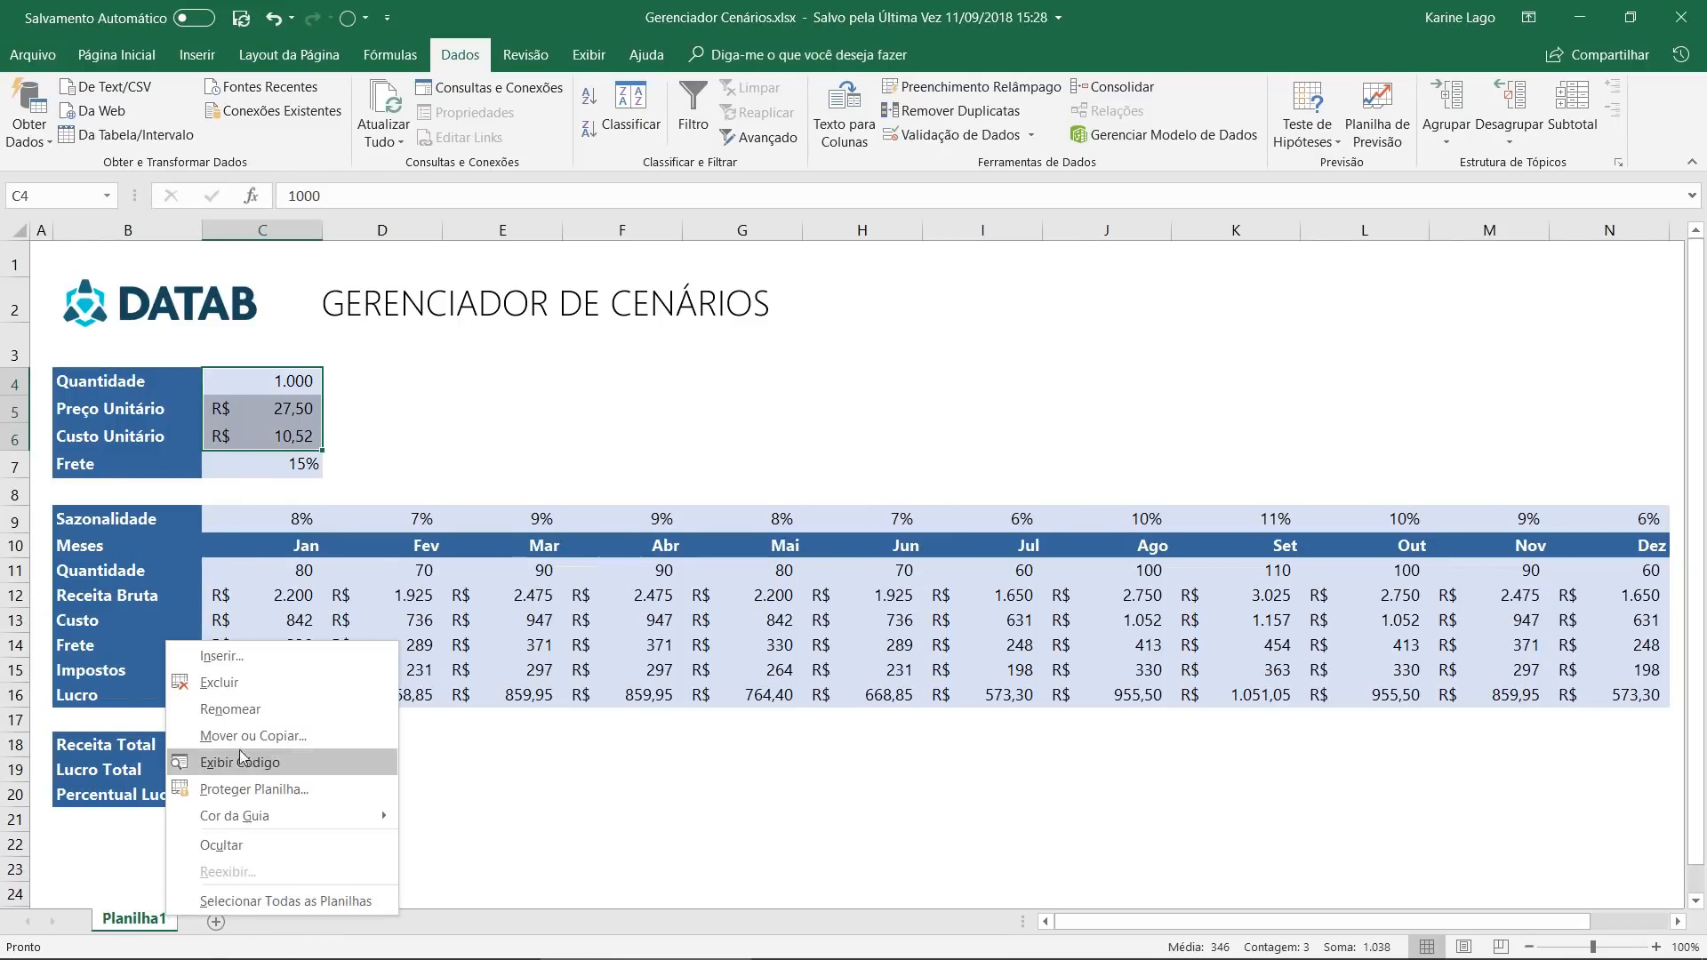
{"action": "left_click", "coordinate": [233, 761]}
{"action": "left_click", "coordinate": [74, 827]}
{"action": "left_click", "coordinate": [255, 861]}
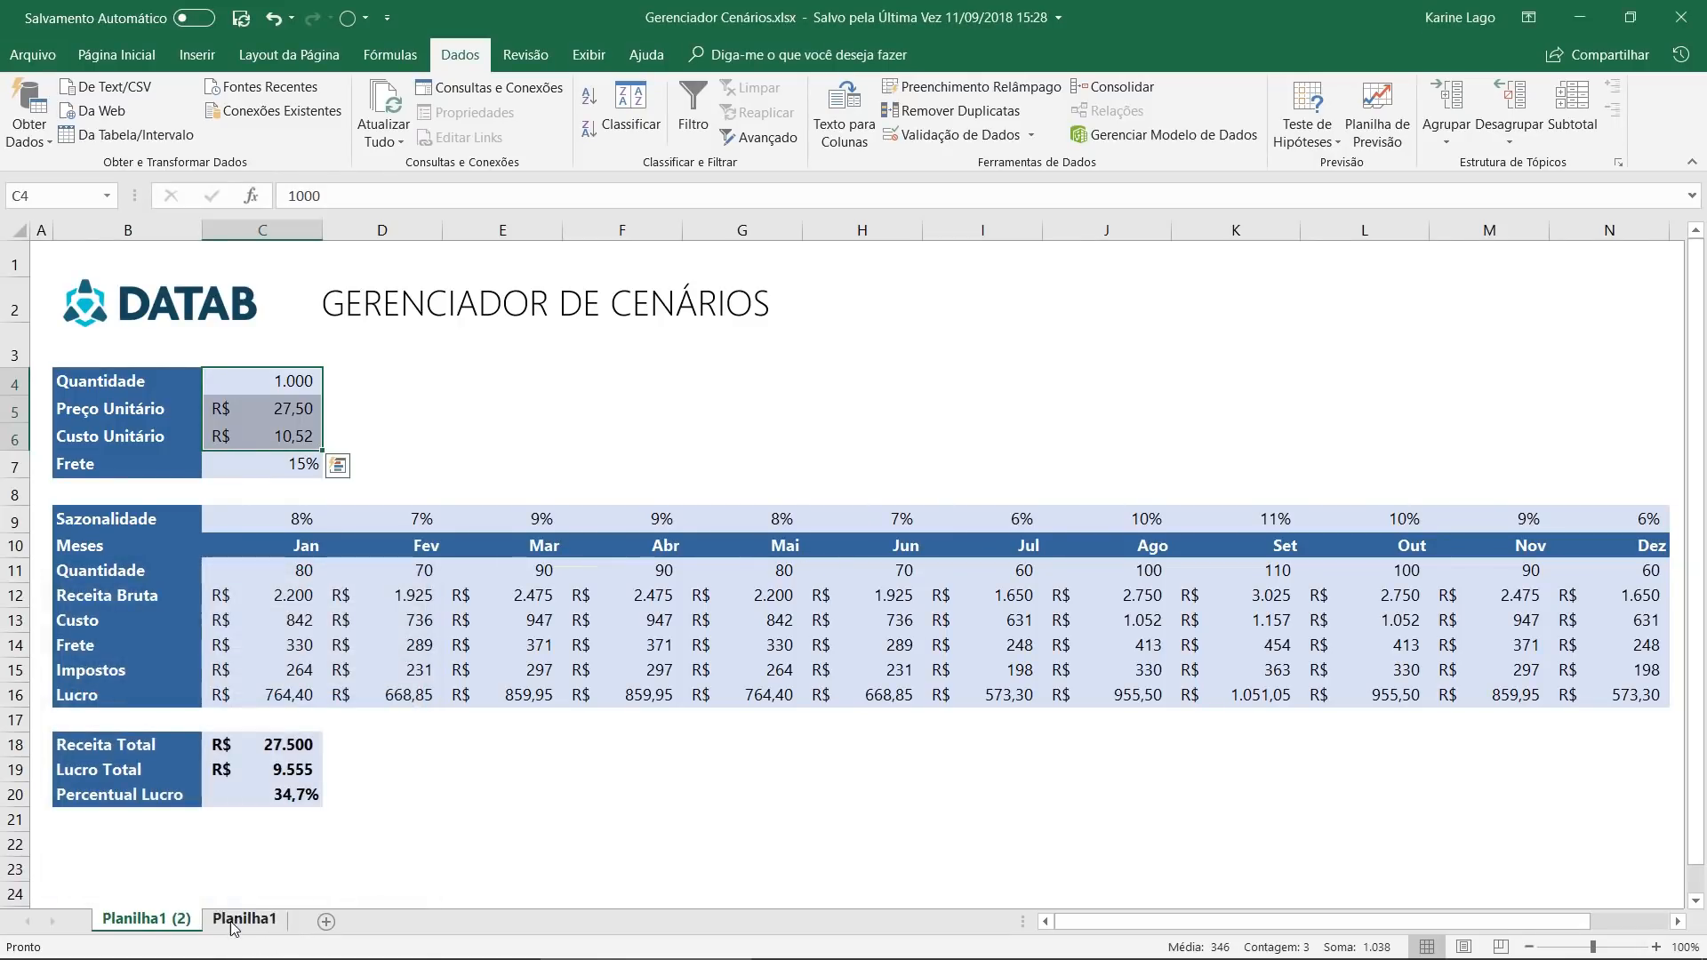
{"action": "left_click", "coordinate": [231, 920]}
{"action": "left_click", "coordinate": [147, 919]}
{"action": "left_click", "coordinate": [238, 919]}
{"action": "left_click", "coordinate": [169, 919]}
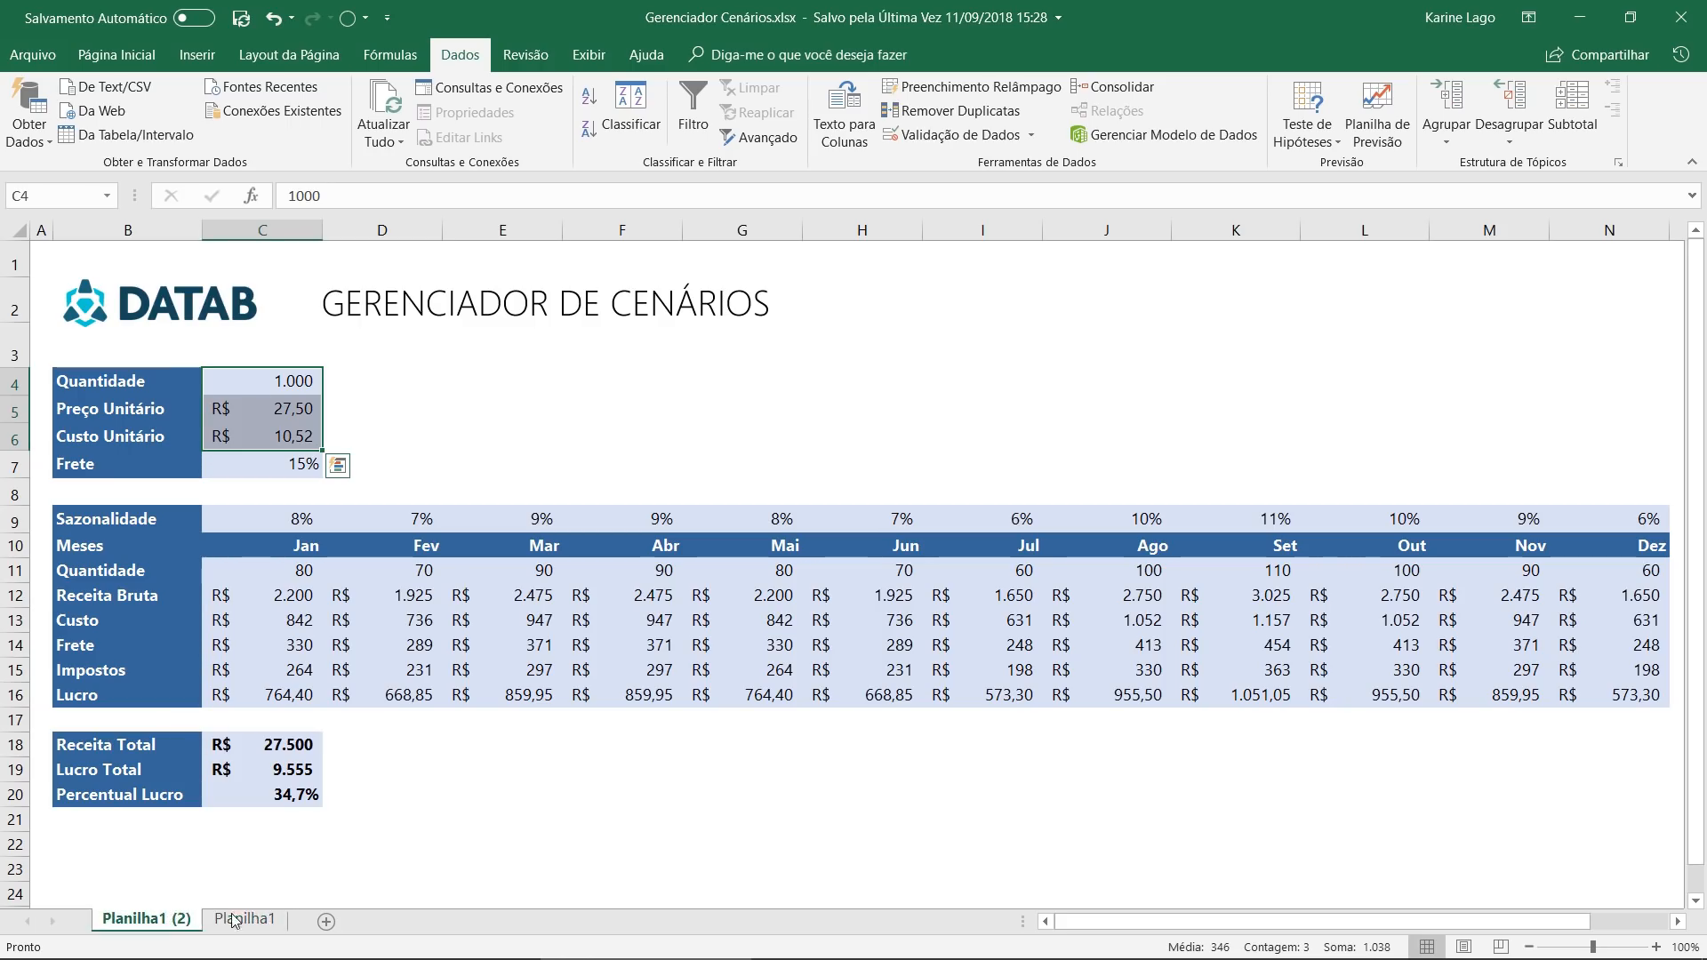
{"action": "left_click", "coordinate": [239, 920]}
{"action": "left_click", "coordinate": [165, 921]}
Delete the duplicated sheet and accept the deletion.
{"action": "right_click", "coordinate": [164, 925]}
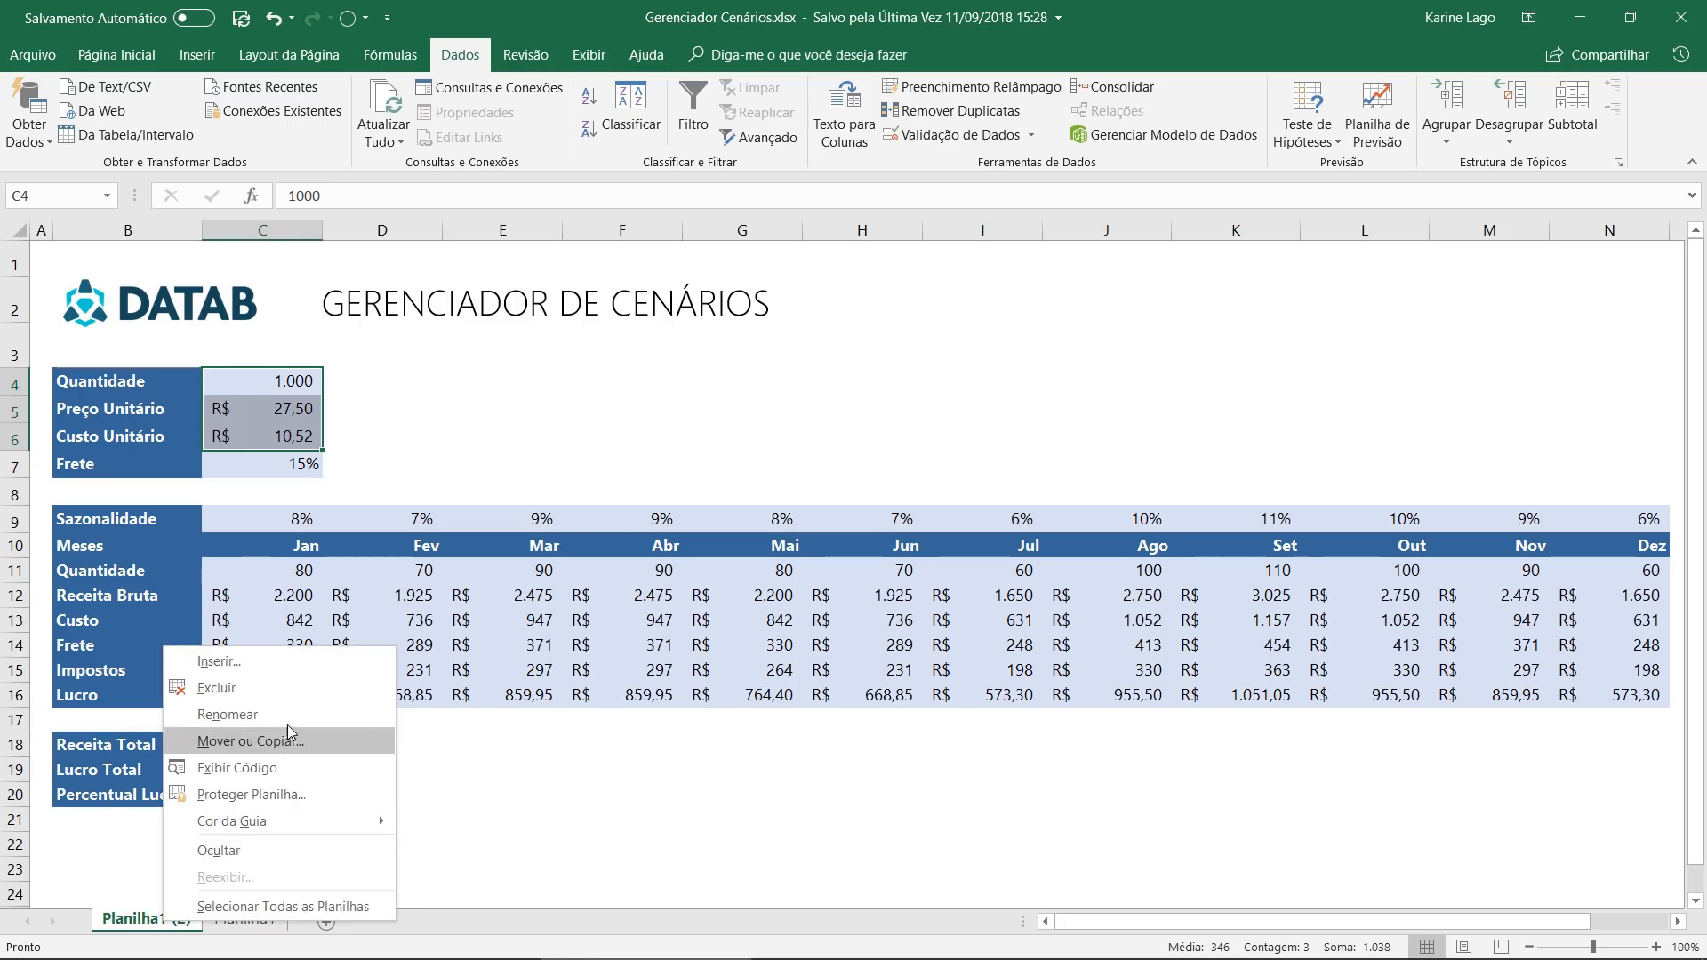
{"action": "left_click", "coordinate": [287, 690]}
{"action": "left_click", "coordinate": [808, 558]}
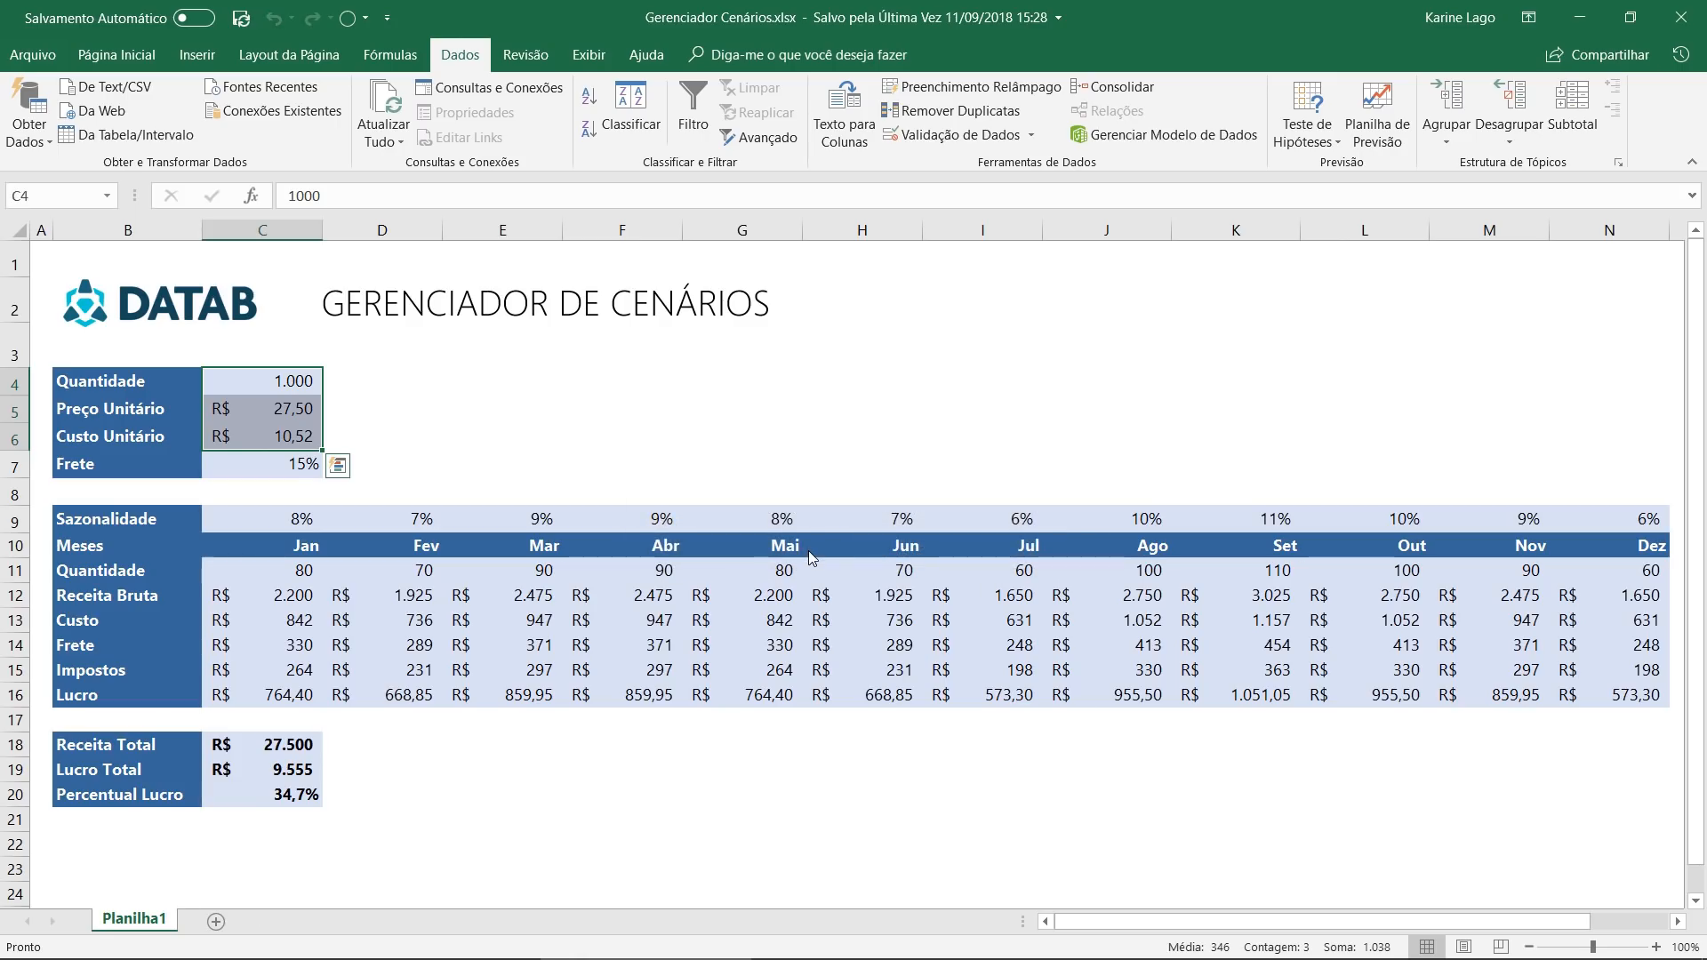
Apply Cenário Beta from the Cenário command and check Receita Total, Lucro Total and Percentual Lucro.
{"action": "left_click", "coordinate": [365, 18]}
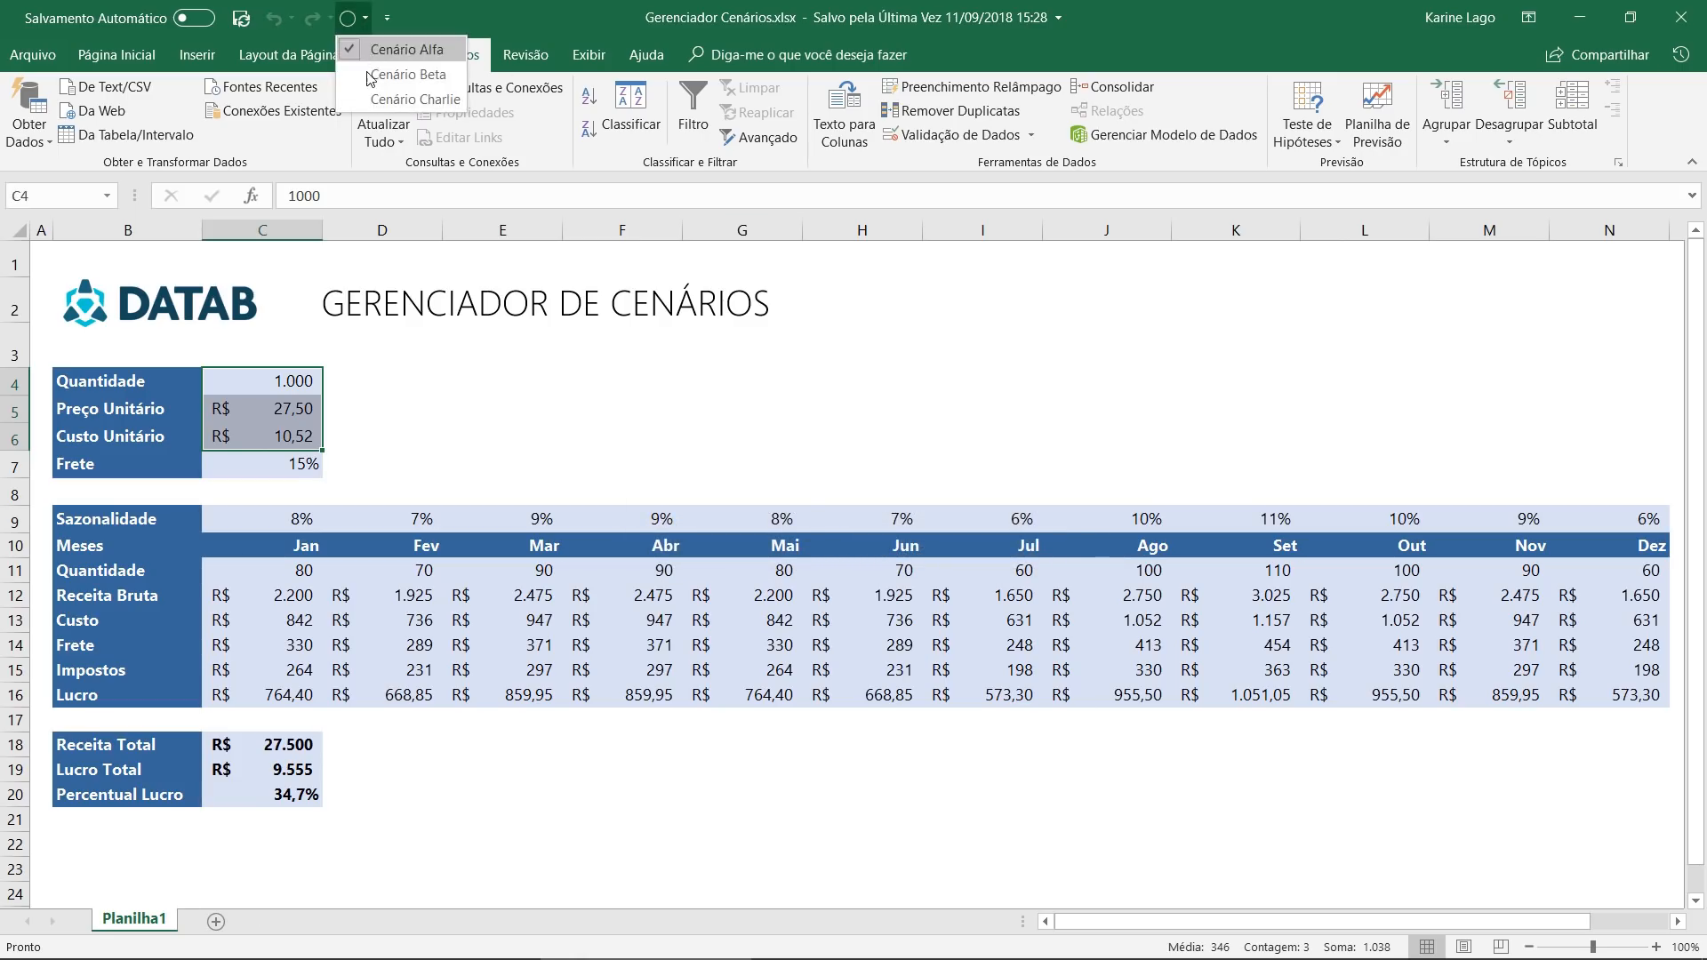
{"action": "left_click", "coordinate": [364, 71]}
{"action": "left_click", "coordinate": [903, 551]}
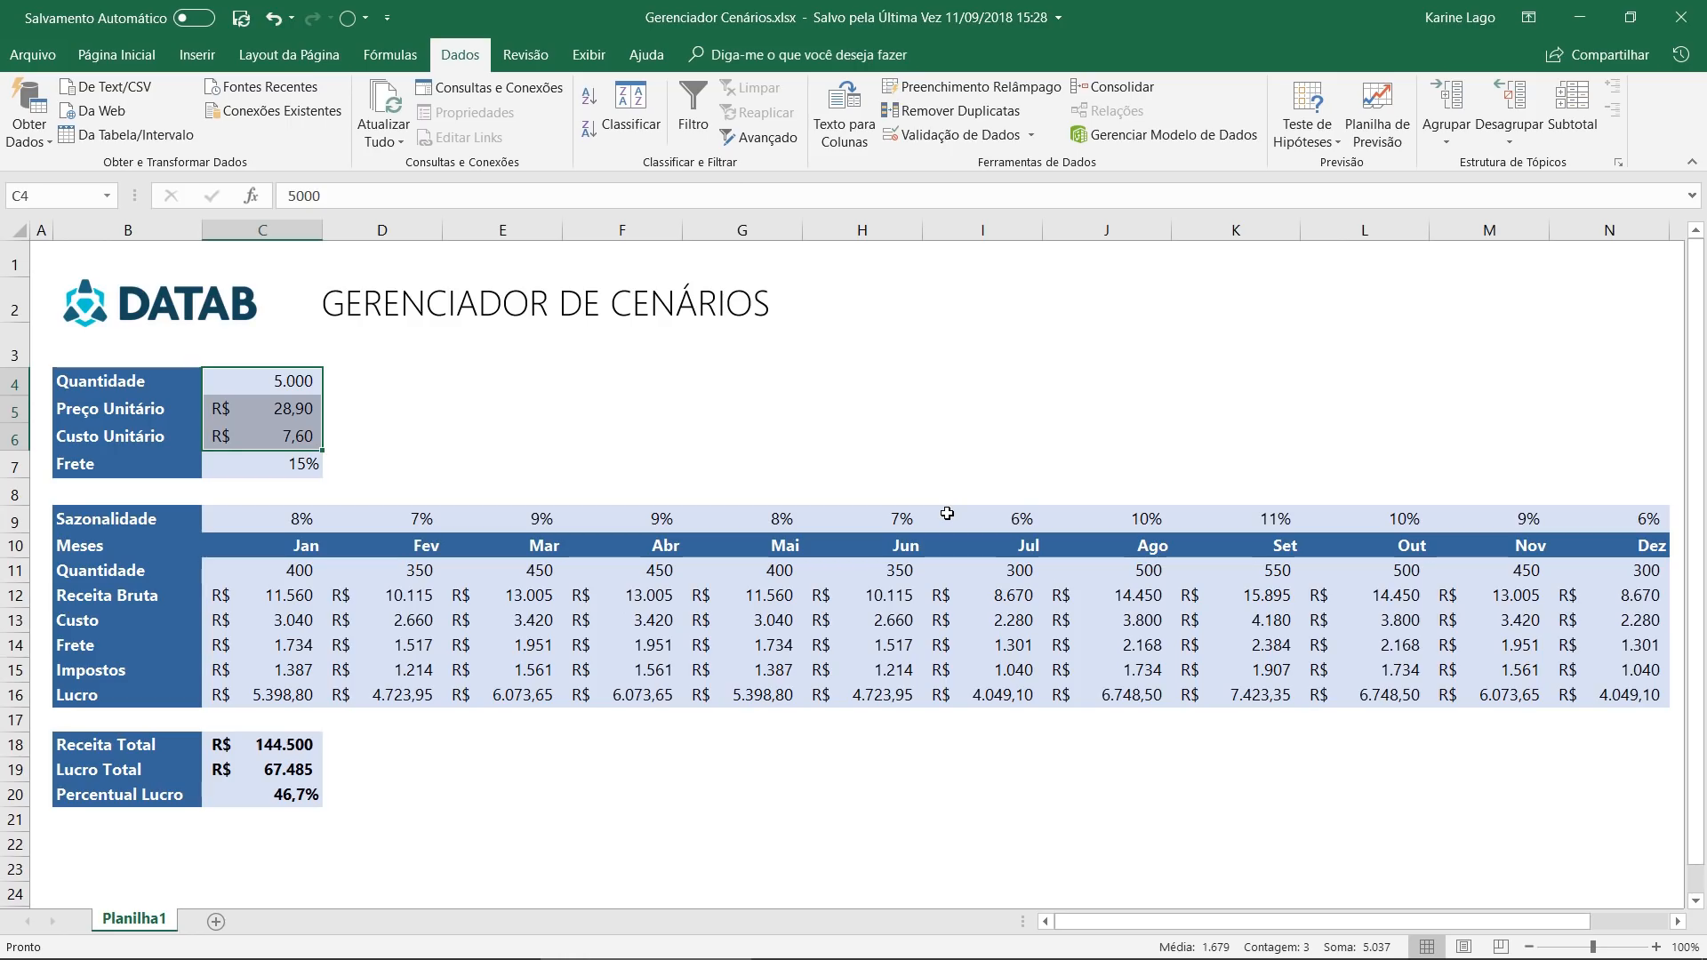
{"action": "left_click_drag", "start_coordinate": [290, 738], "coordinate": [324, 803]}
{"action": "left_click", "coordinate": [520, 404]}
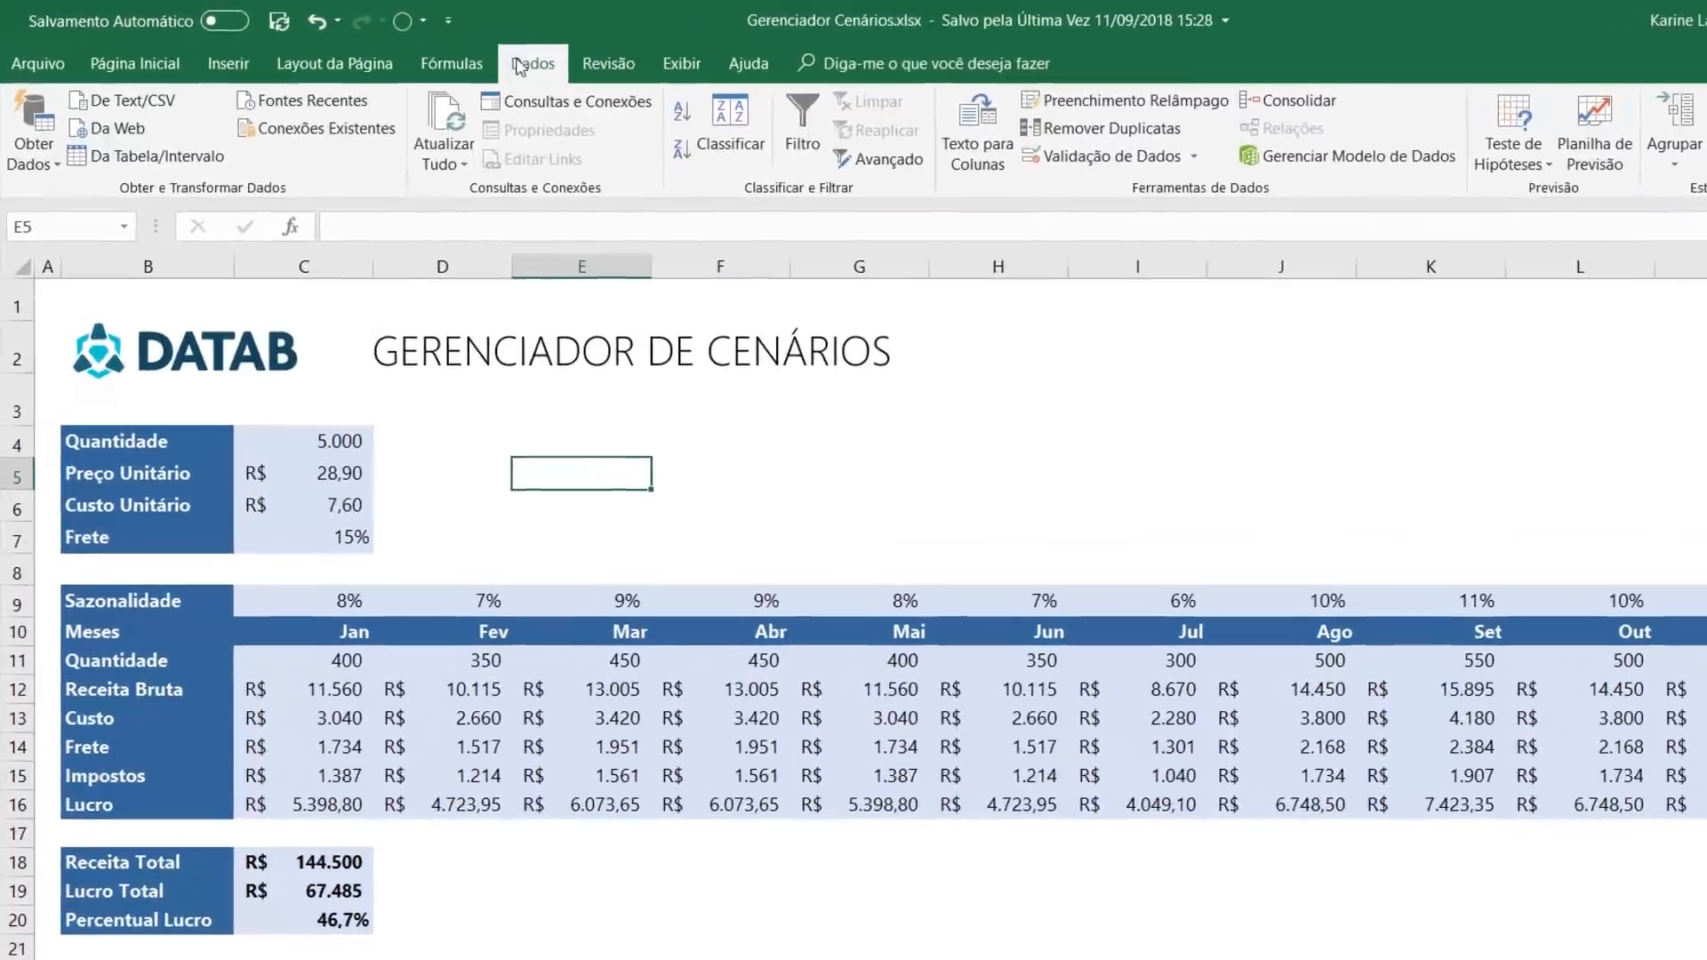
Generate a Resumo do cenário report from the Scenario Manager with C20 as the result cell.
{"action": "left_click", "coordinate": [1544, 157]}
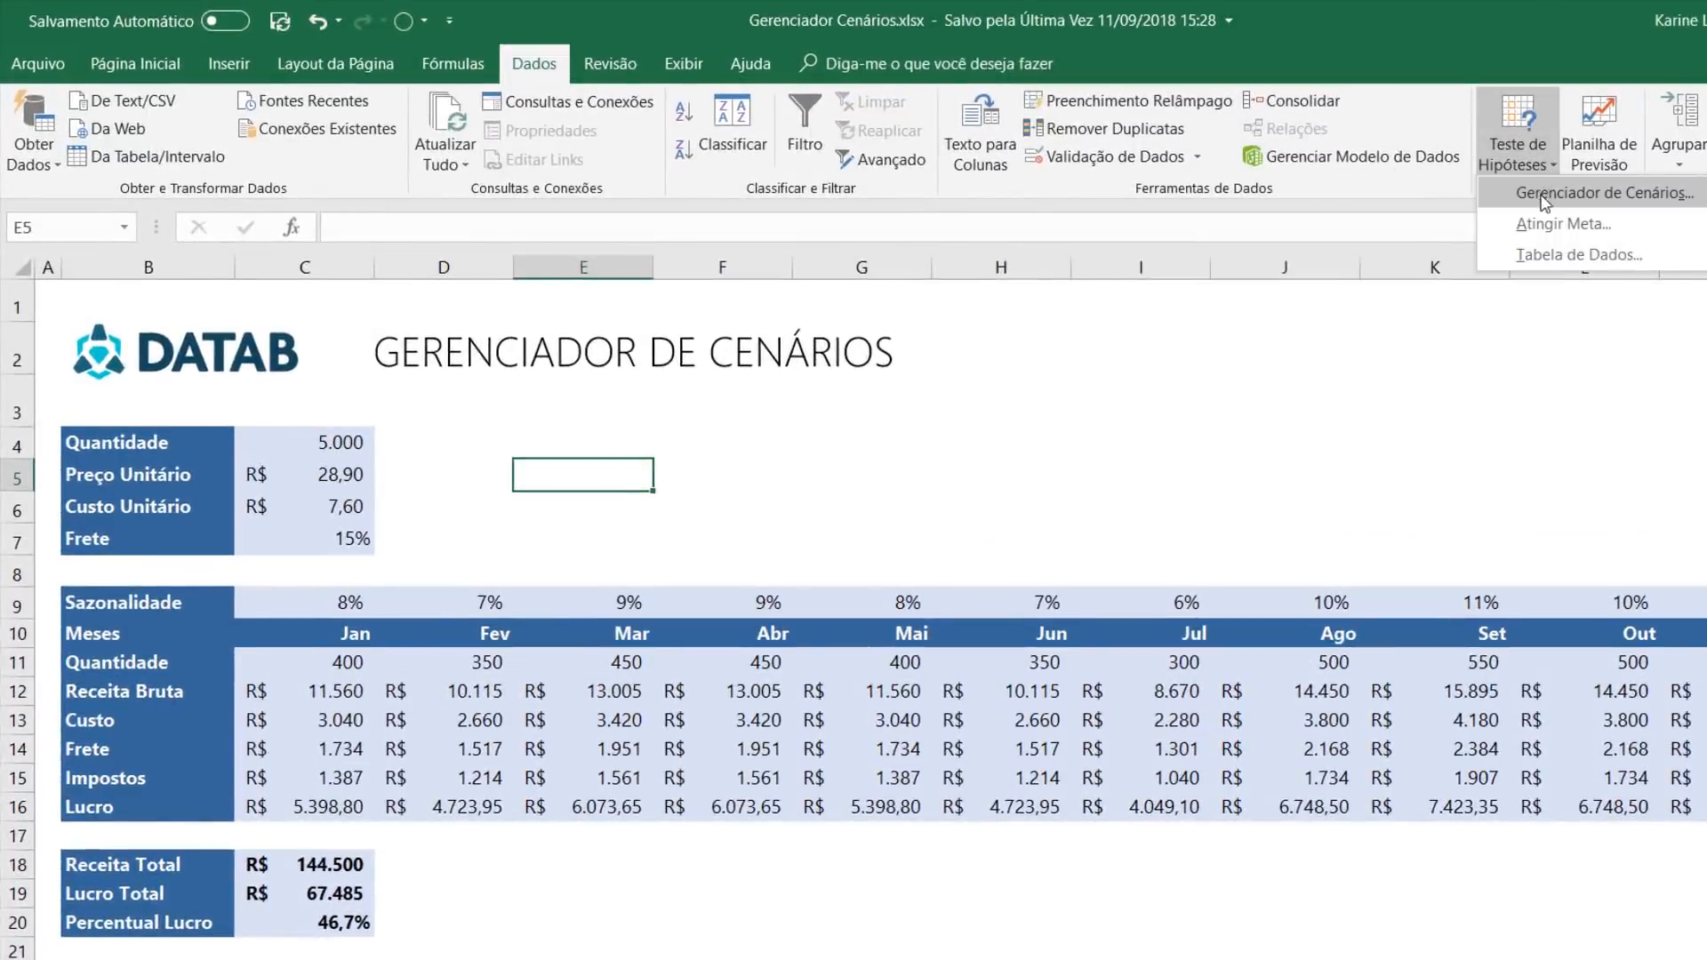
{"action": "left_click", "coordinate": [1544, 191]}
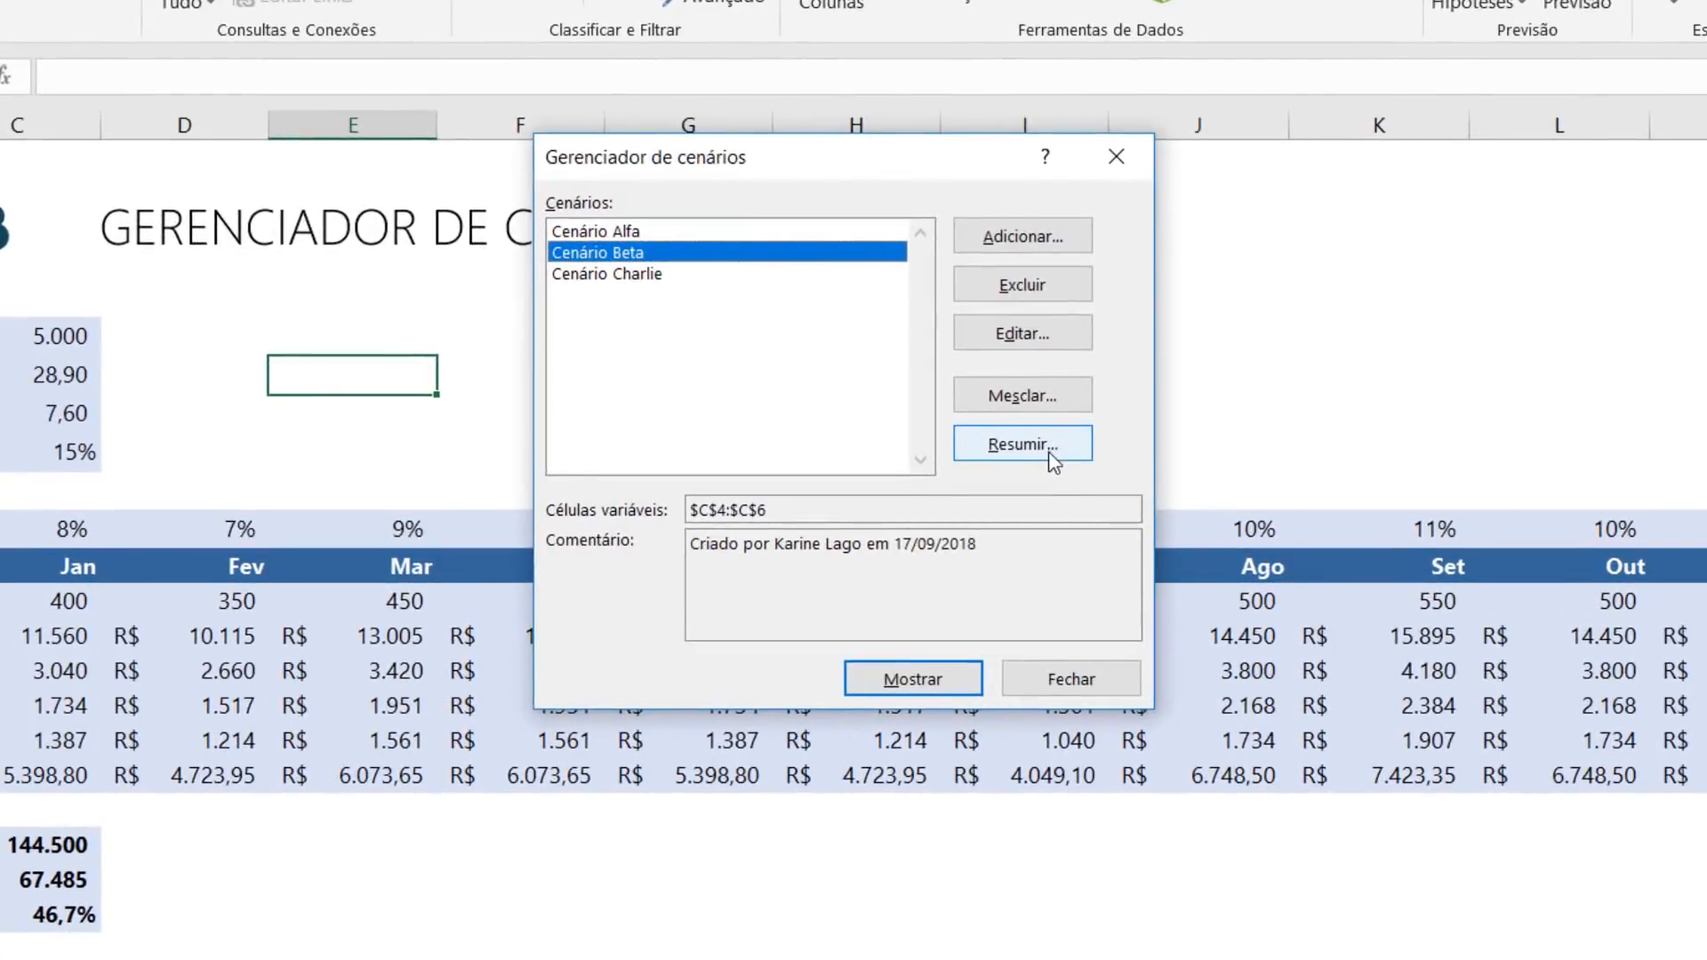
{"action": "left_click", "coordinate": [1050, 455]}
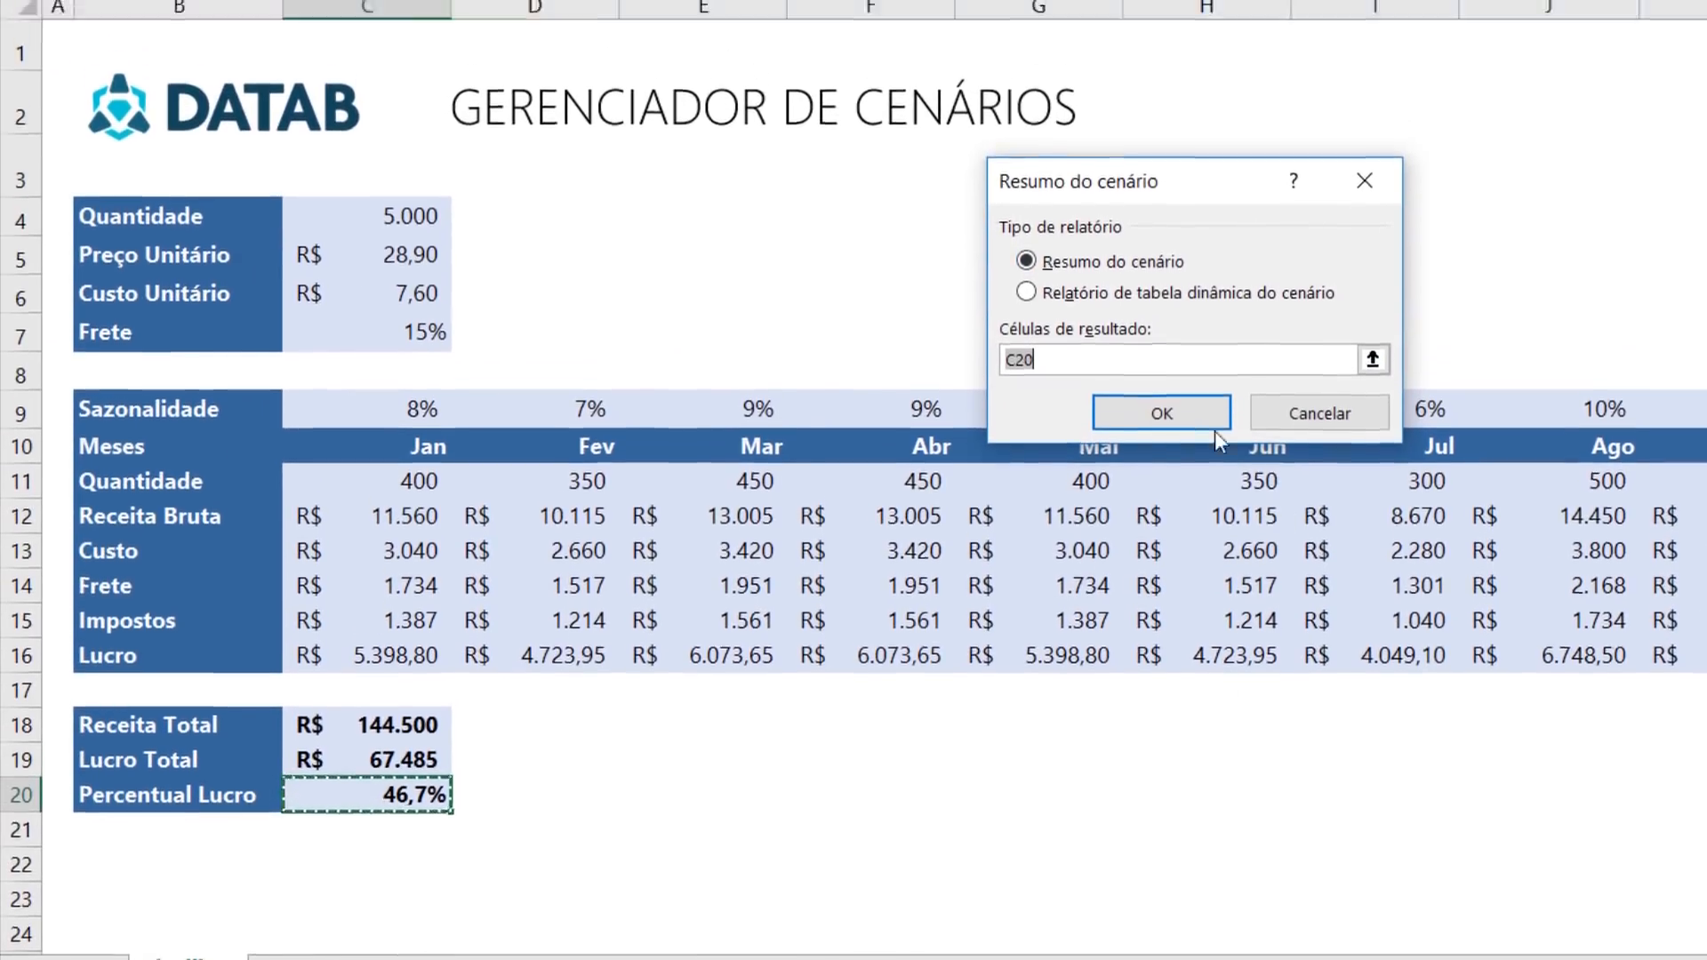
{"action": "left_click", "coordinate": [1169, 345]}
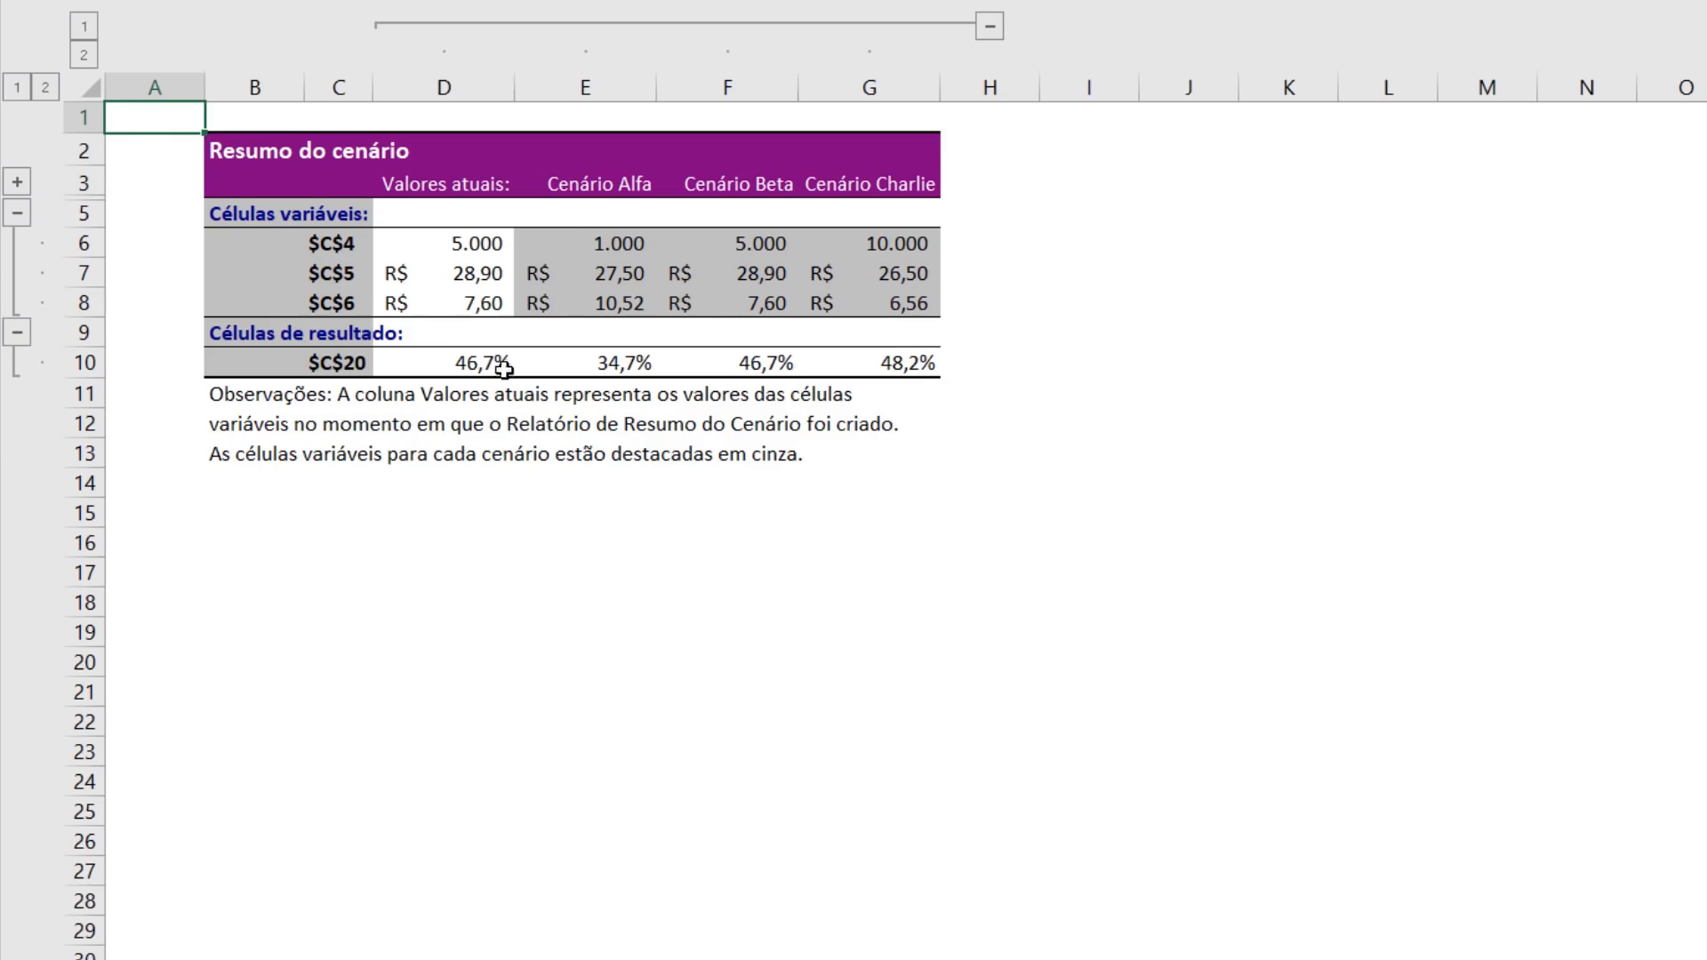
Relabel the variable cells $C$4, $C$5 and $C$6 in the scenario summary as Quantidade, Preço and Custo.
{"action": "left_click_drag", "start_coordinate": [328, 236], "coordinate": [328, 295]}
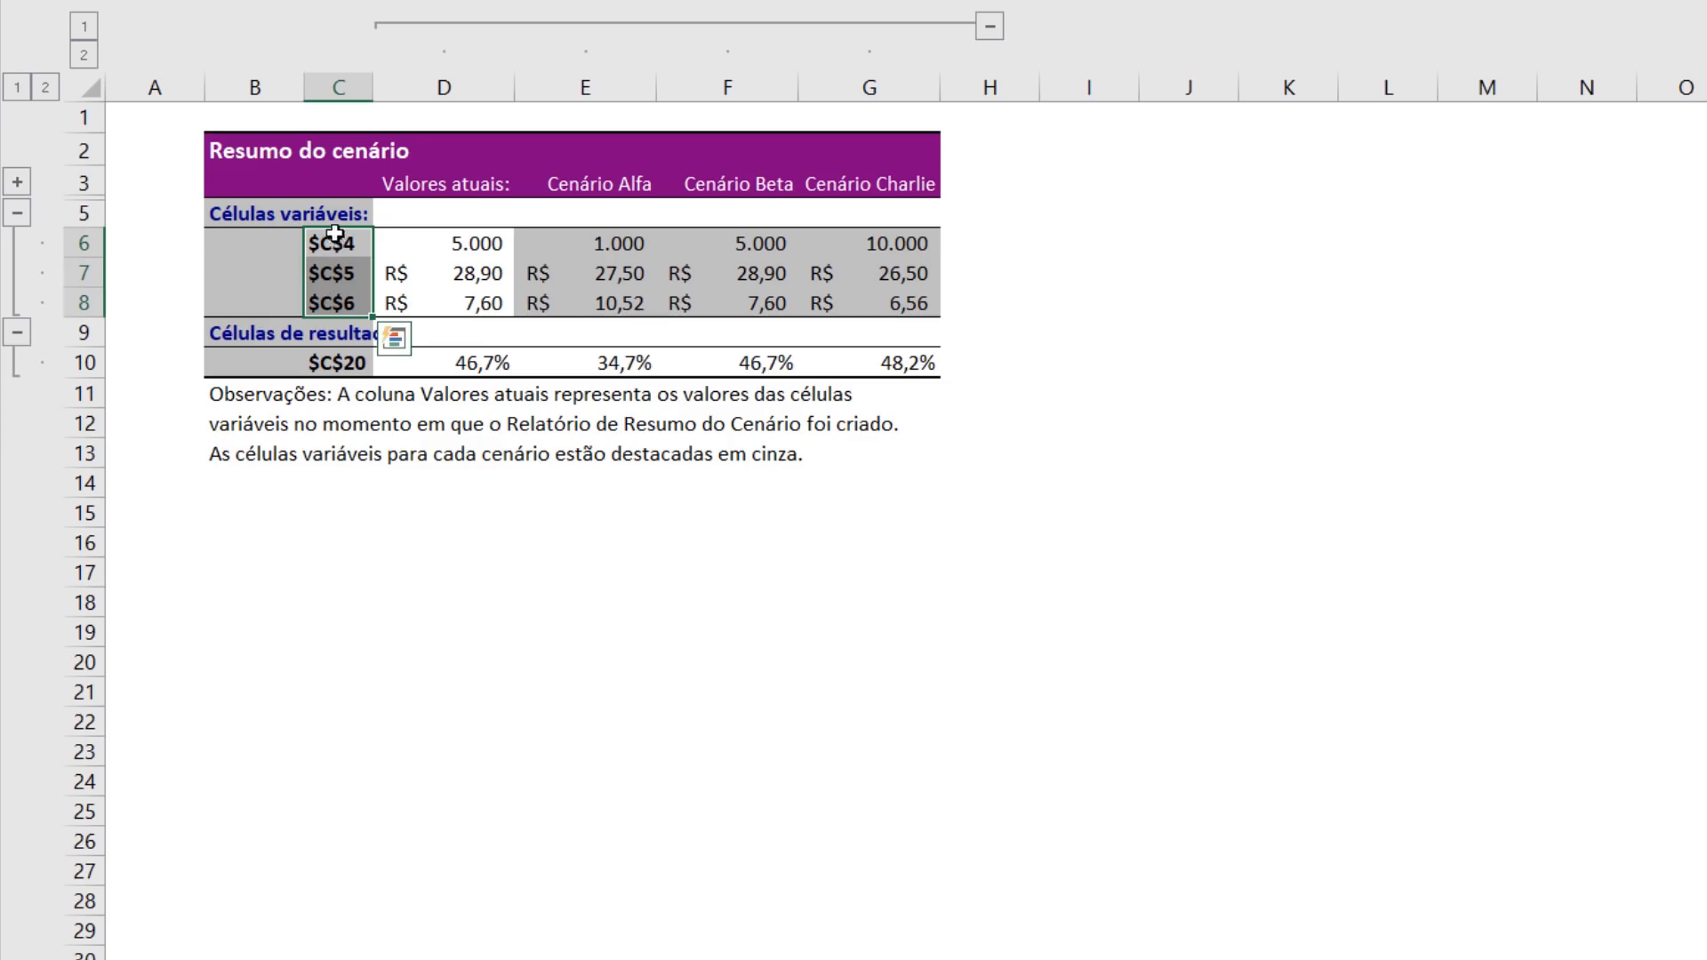
{"action": "left_click", "coordinate": [336, 235]}
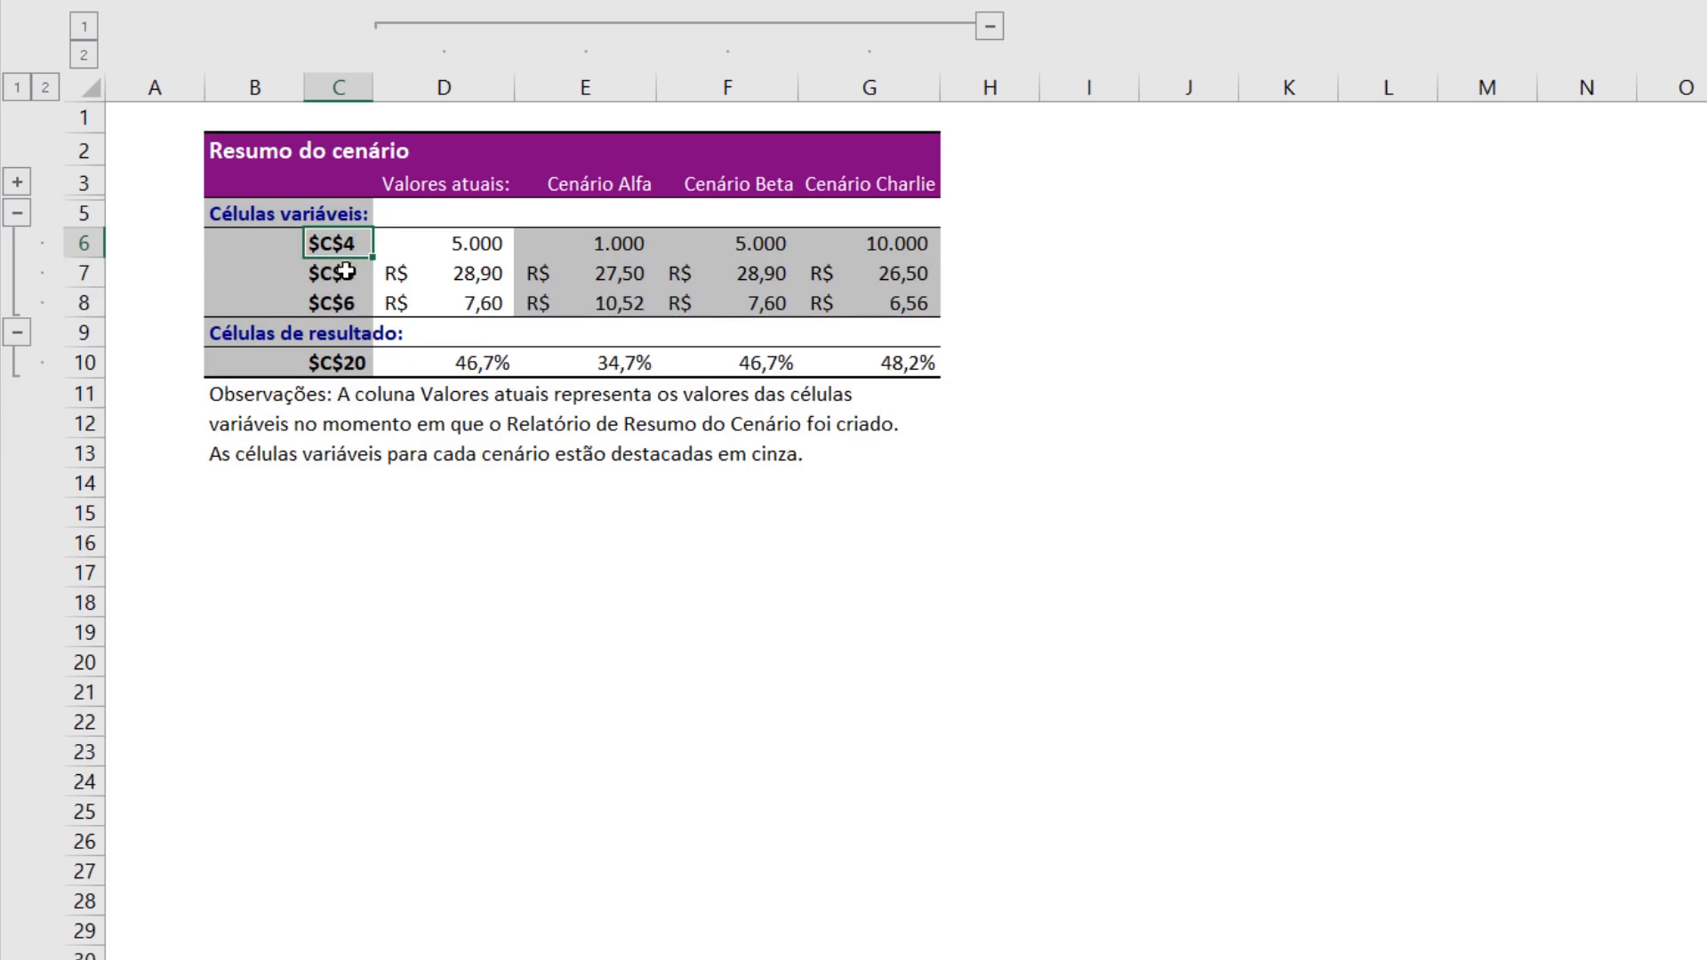
{"action": "left_click", "coordinate": [346, 276]}
{"action": "left_click", "coordinate": [356, 304]}
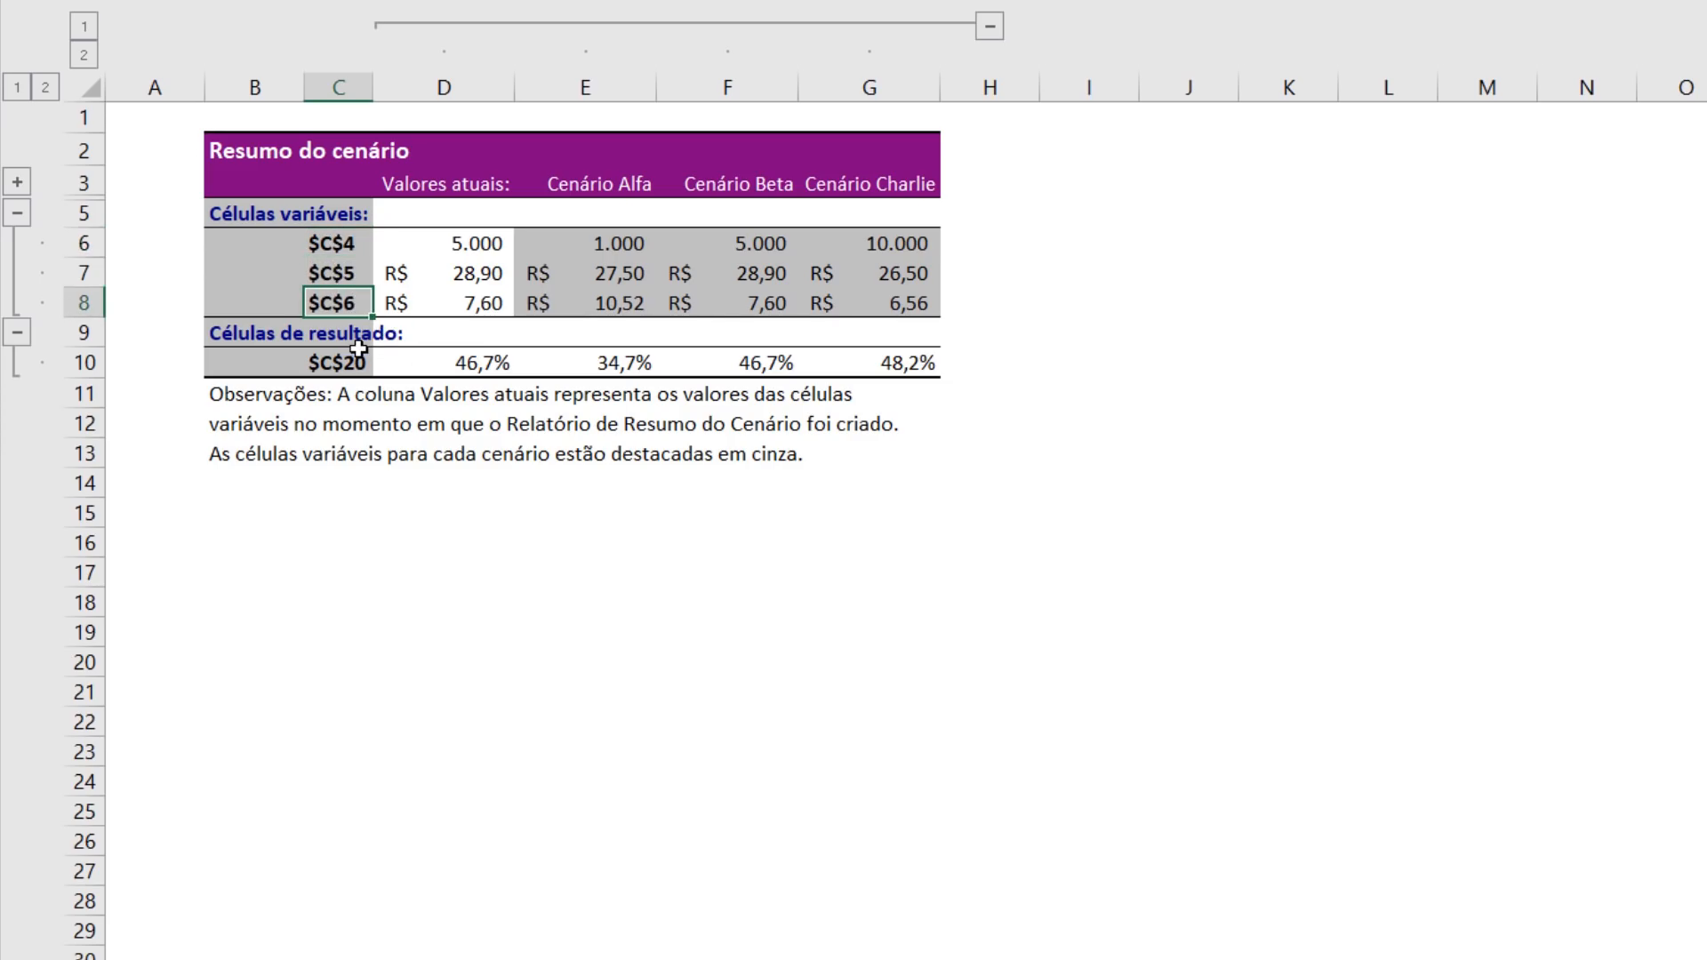
{"action": "left_click", "coordinate": [349, 365]}
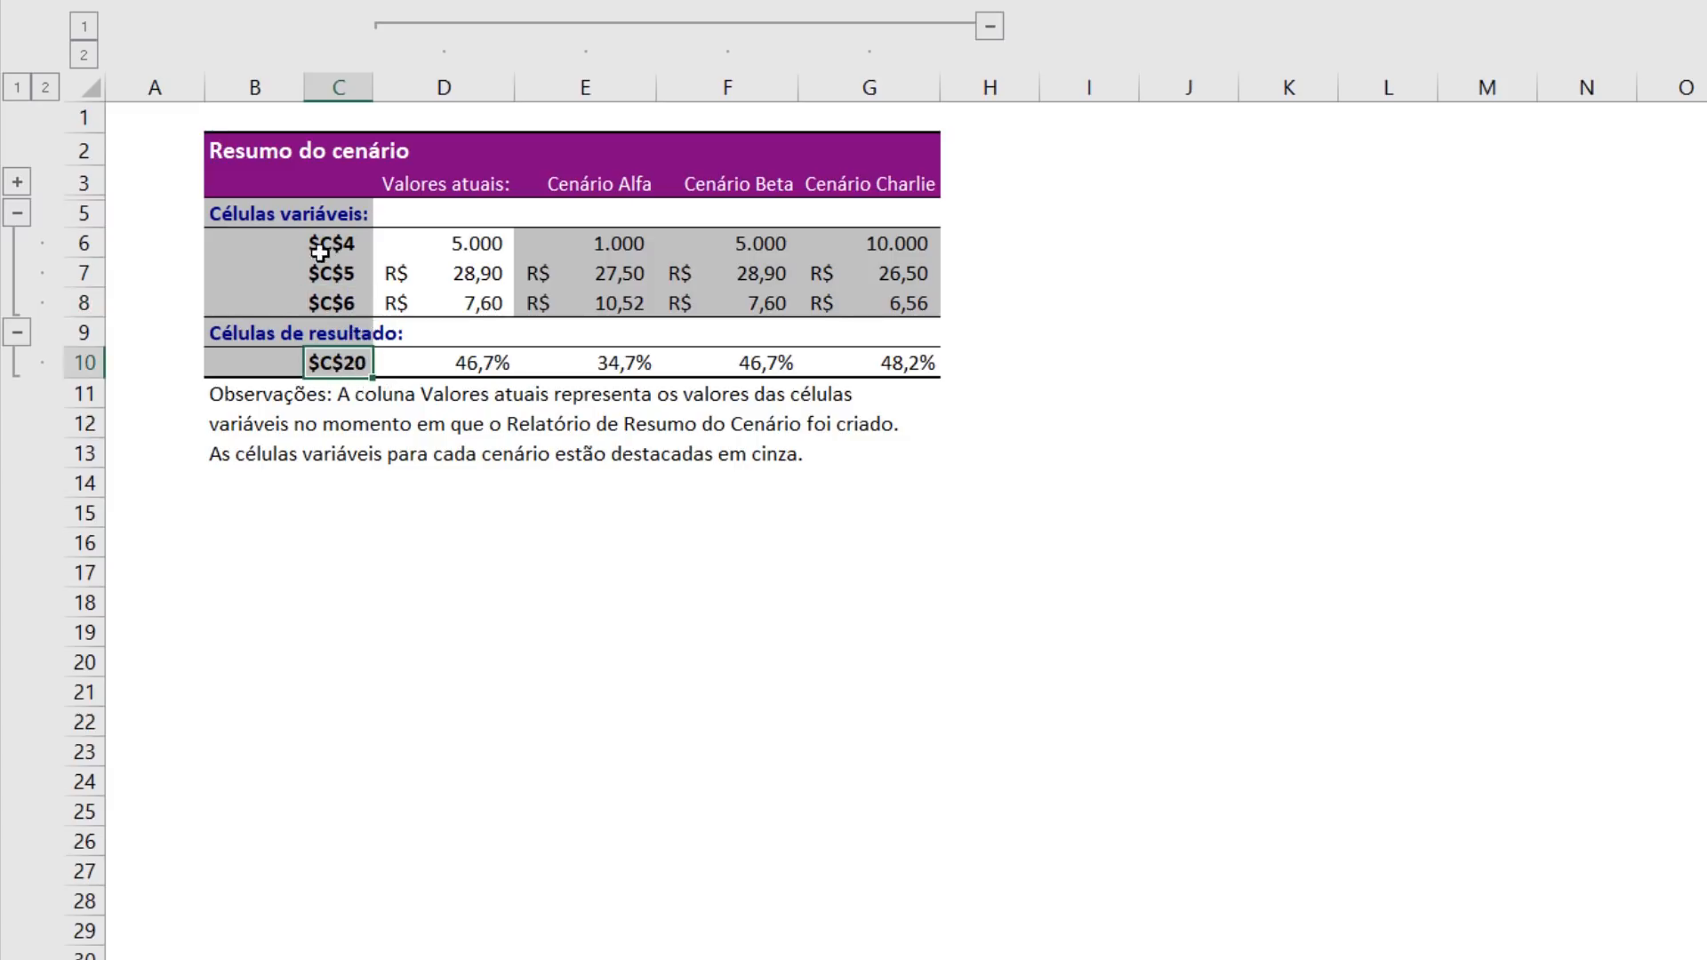
{"action": "left_click", "coordinate": [354, 253]}
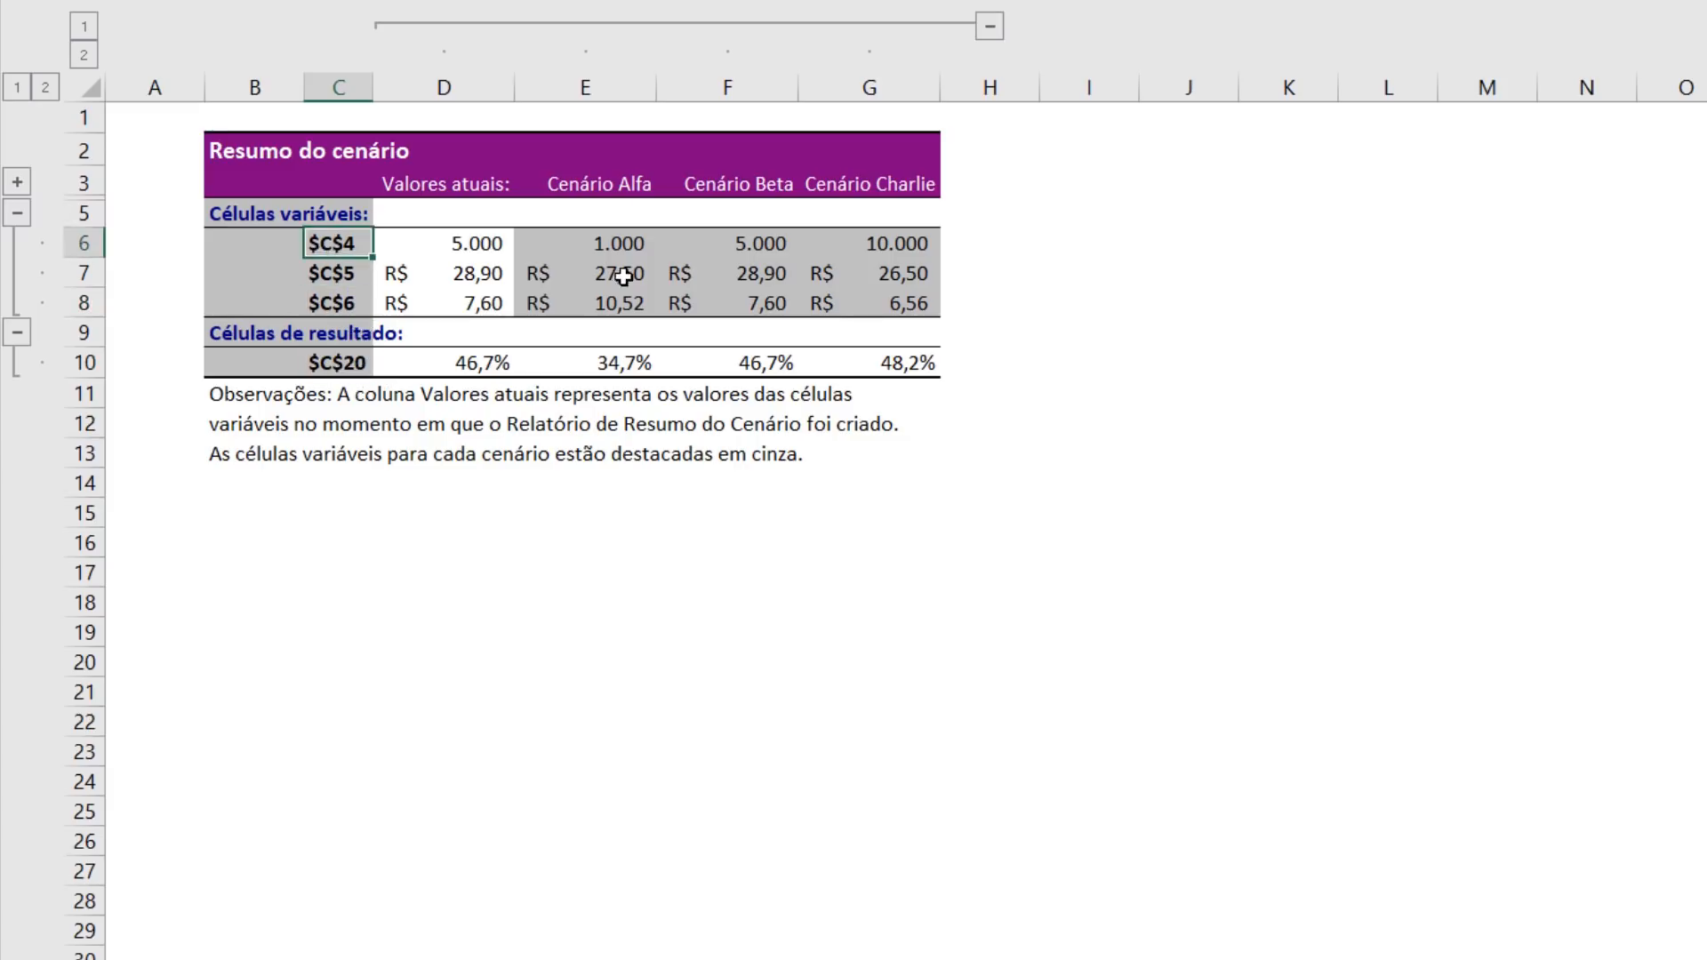
{"action": "type", "text": "Quantidade"}
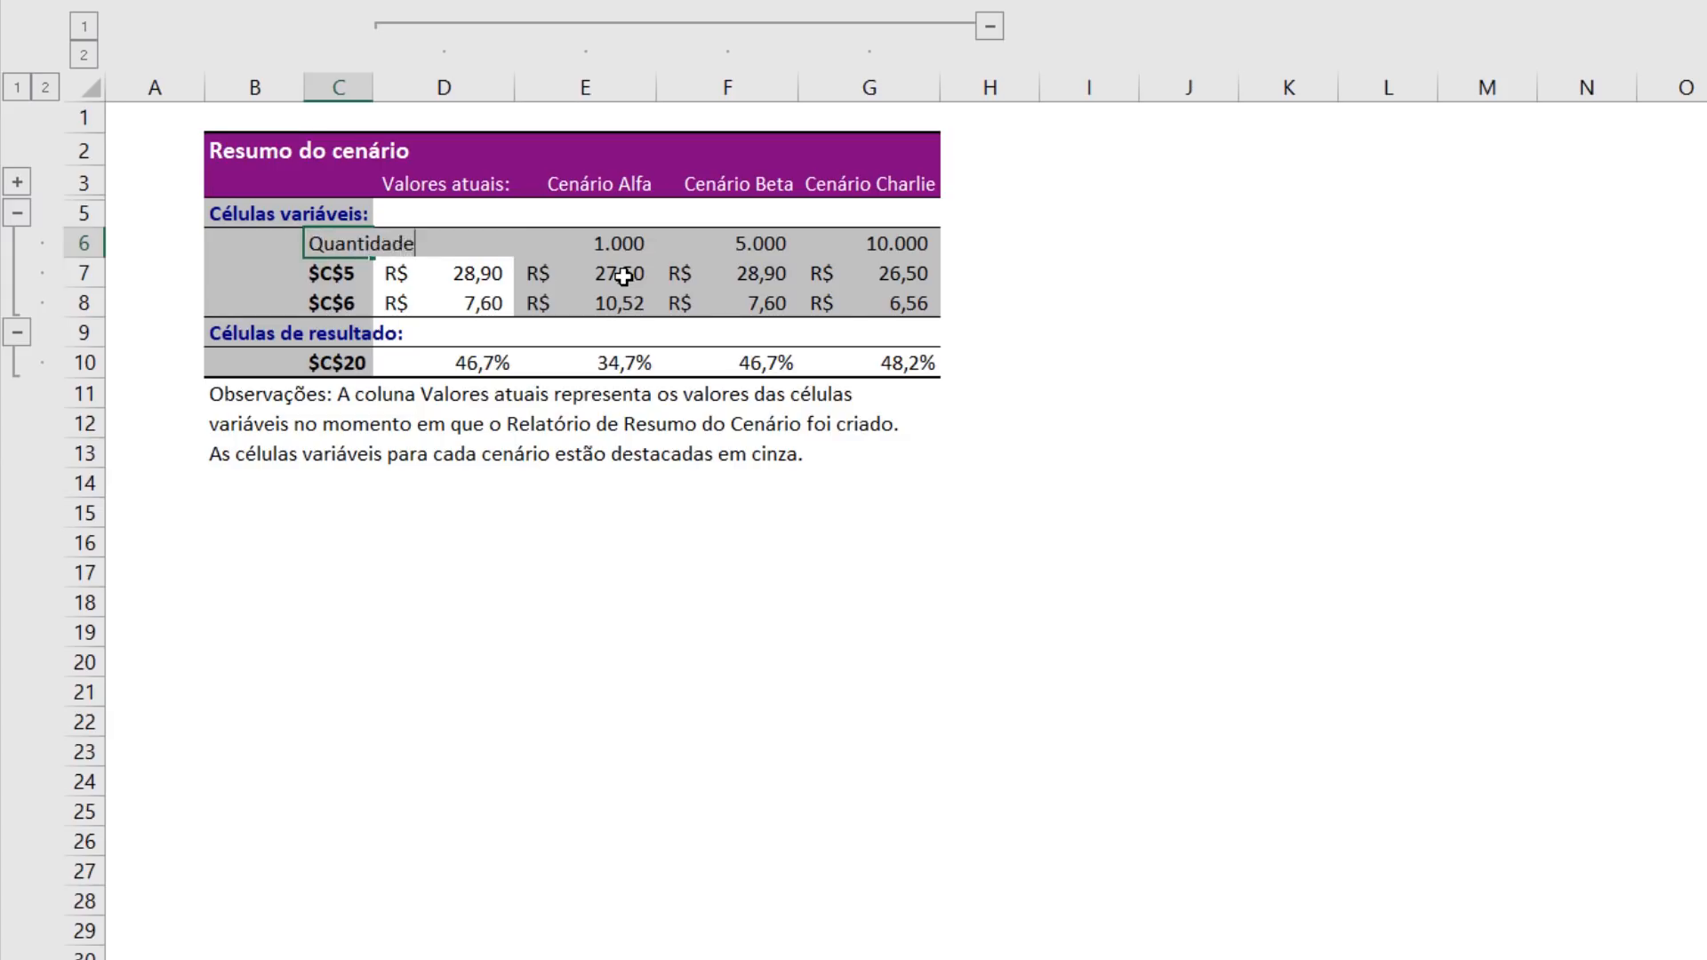
{"action": "key", "text": "Return"}
{"action": "type", "text": "Preço"}
{"action": "key", "text": "Return"}
{"action": "type", "text": "Custo"}
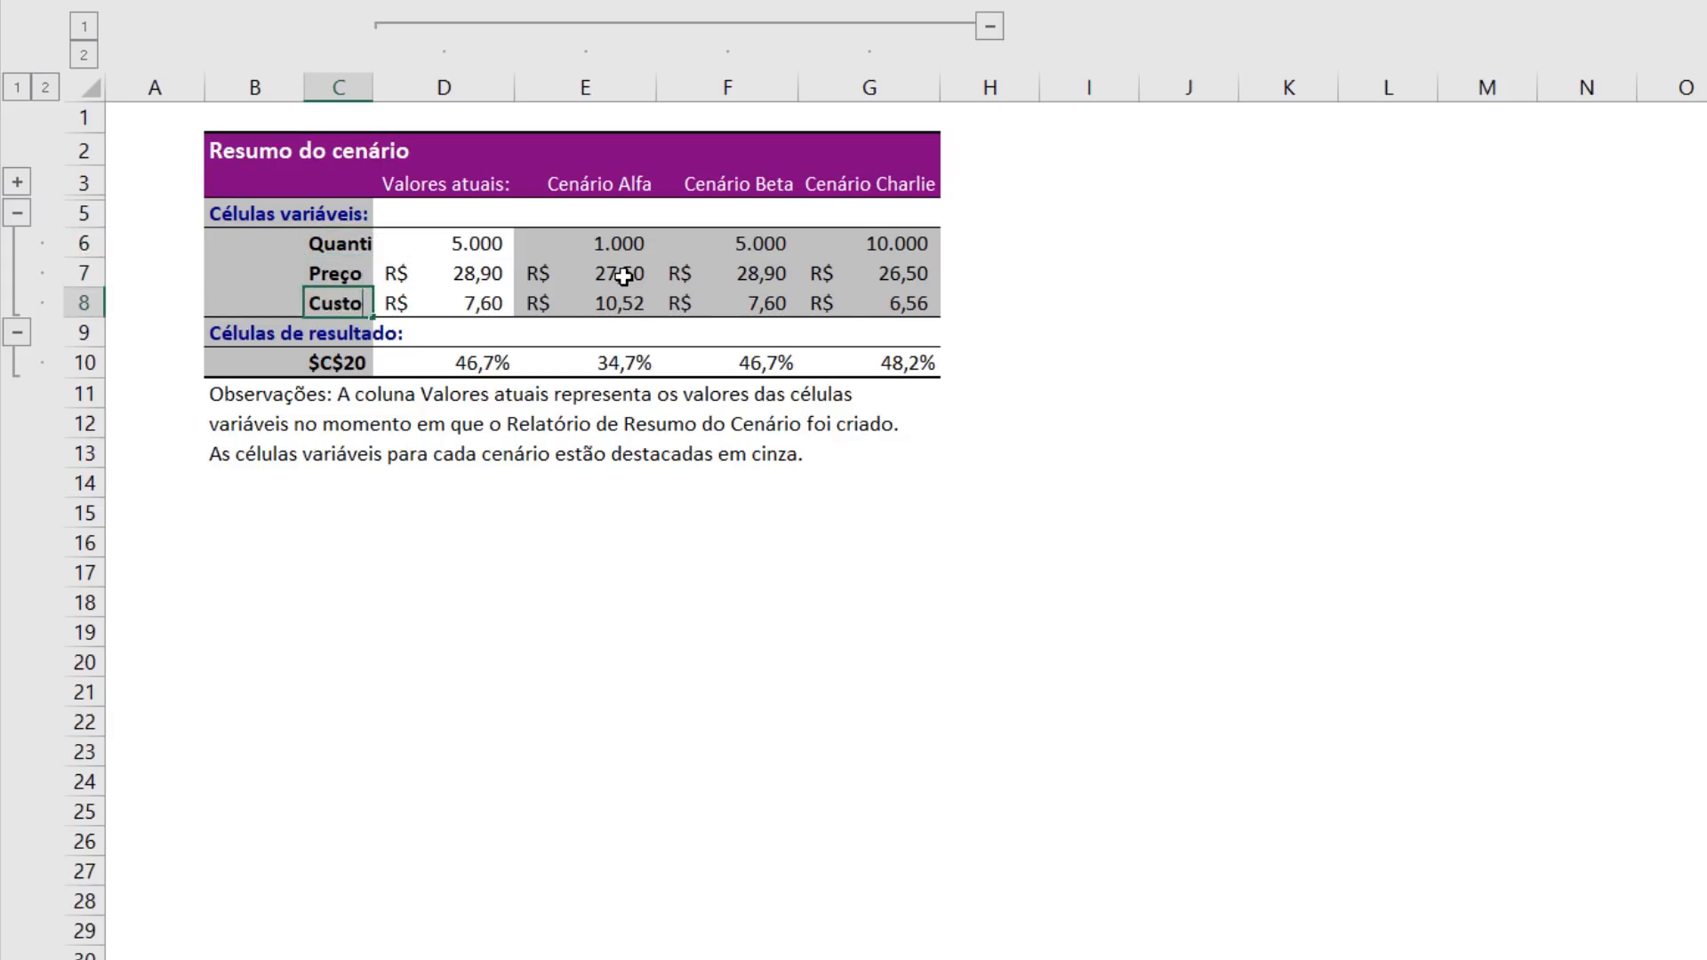
{"action": "key", "text": "Return"}
Relabel the result cell $C$20 in the scenario summary as Lucro.
{"action": "key", "text": "Return"}
{"action": "key", "text": "Up"}
{"action": "key", "text": "Down"}
{"action": "type", "text": "L"}
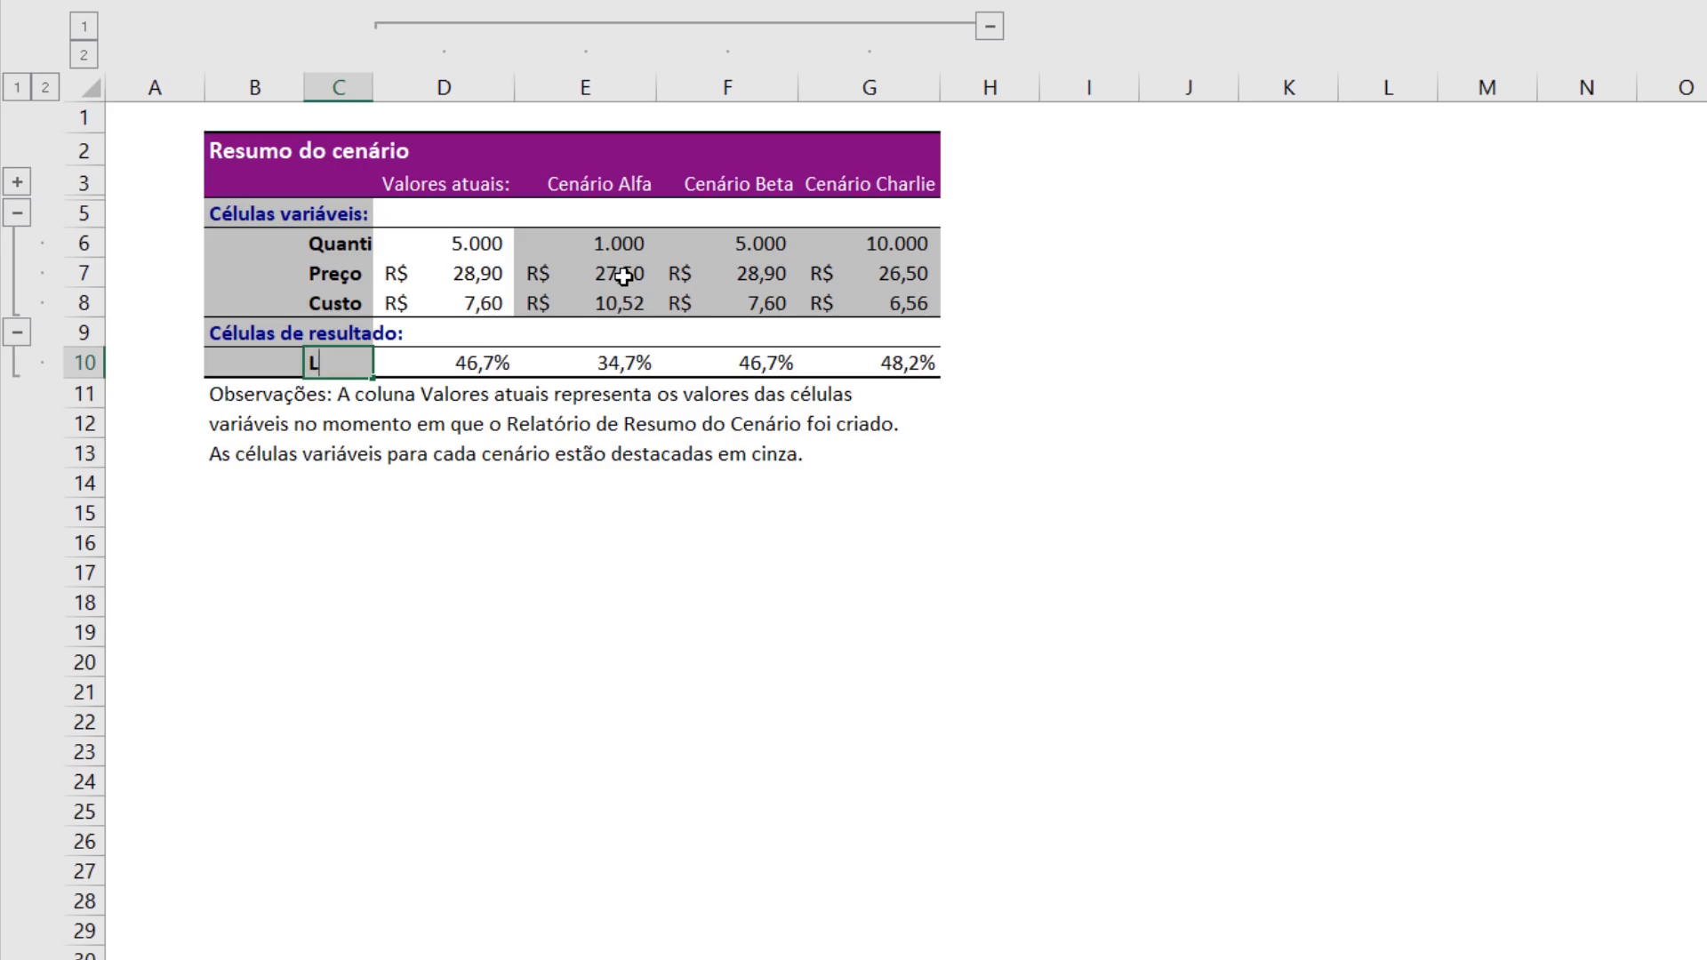
{"action": "type", "text": "ucro"}
{"action": "key", "text": "Return"}
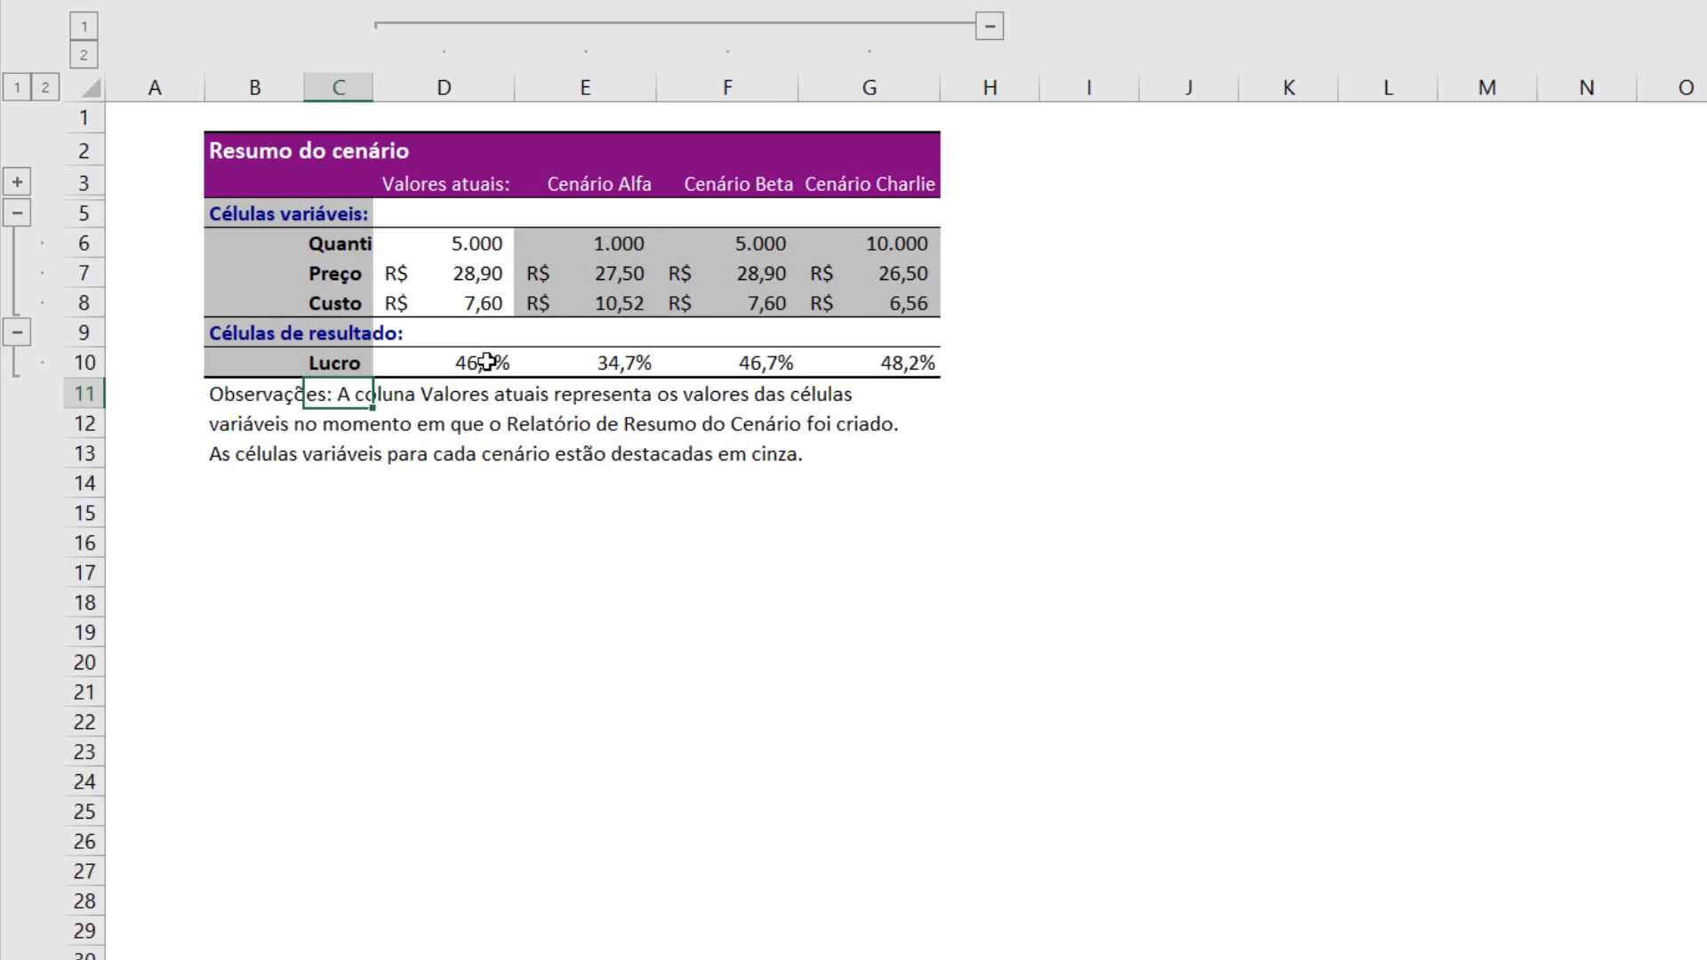
Compare the Quantidade, Preço, Custo and Lucro values of the Alfa, Beta and Charlie scenarios in the summary.
{"action": "left_click", "coordinate": [627, 246]}
{"action": "left_click", "coordinate": [736, 243]}
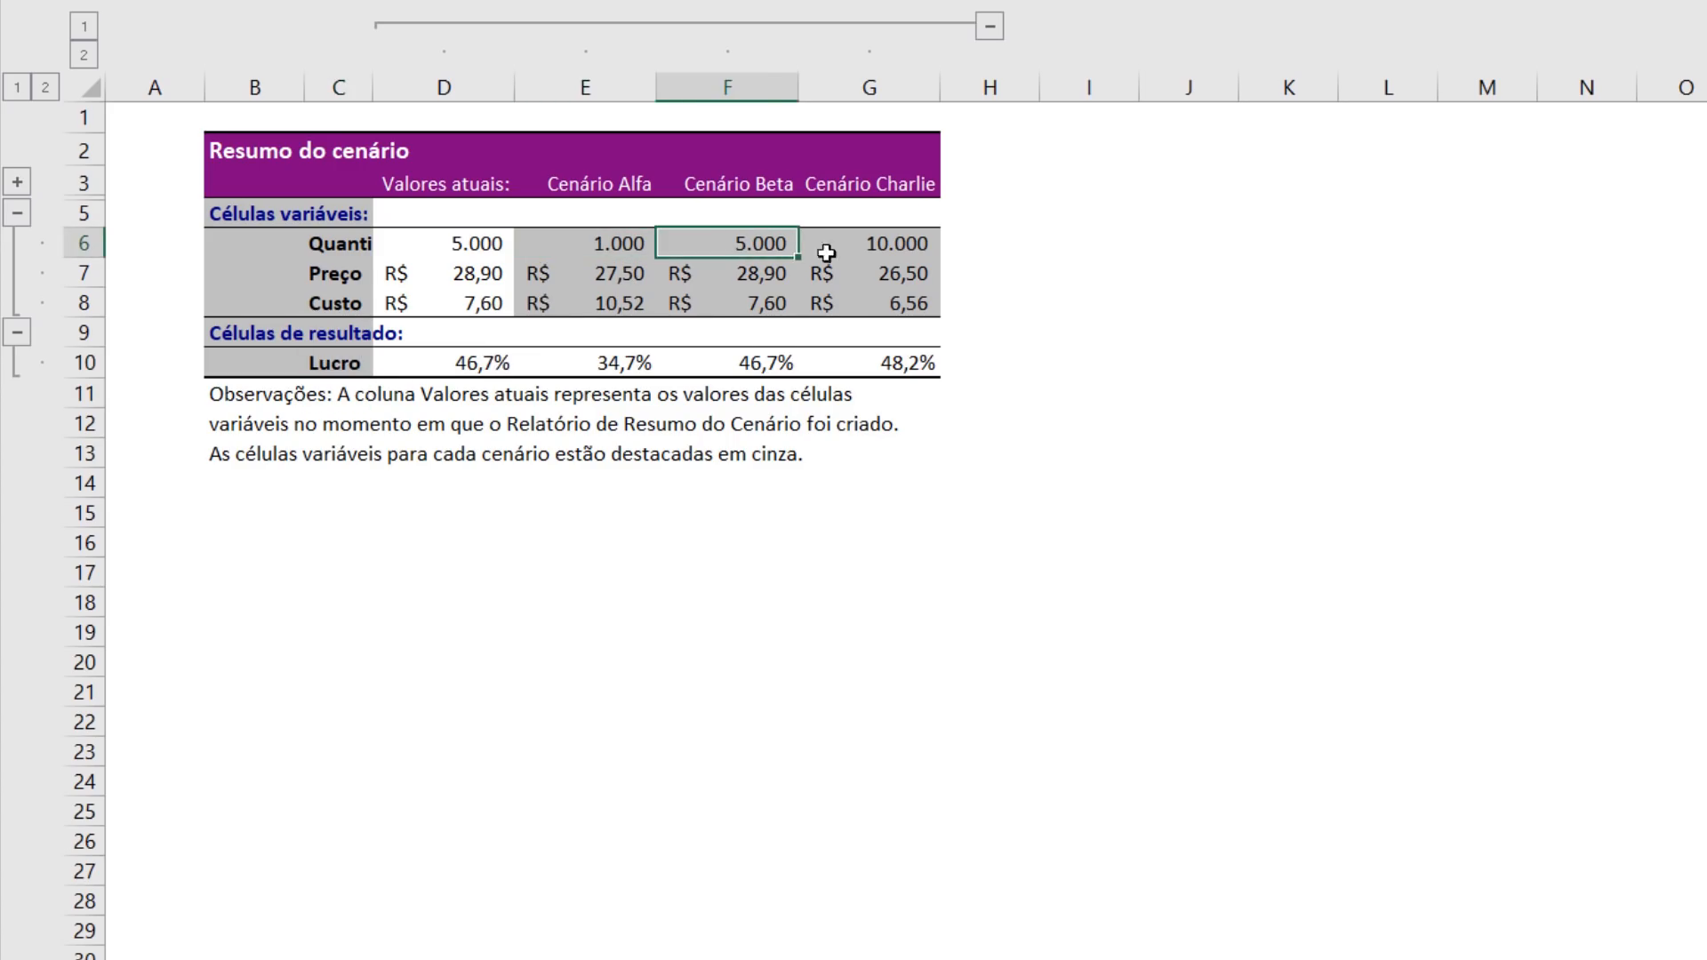
{"action": "left_click", "coordinate": [908, 243]}
{"action": "left_click_drag", "start_coordinate": [629, 273], "coordinate": [987, 273]}
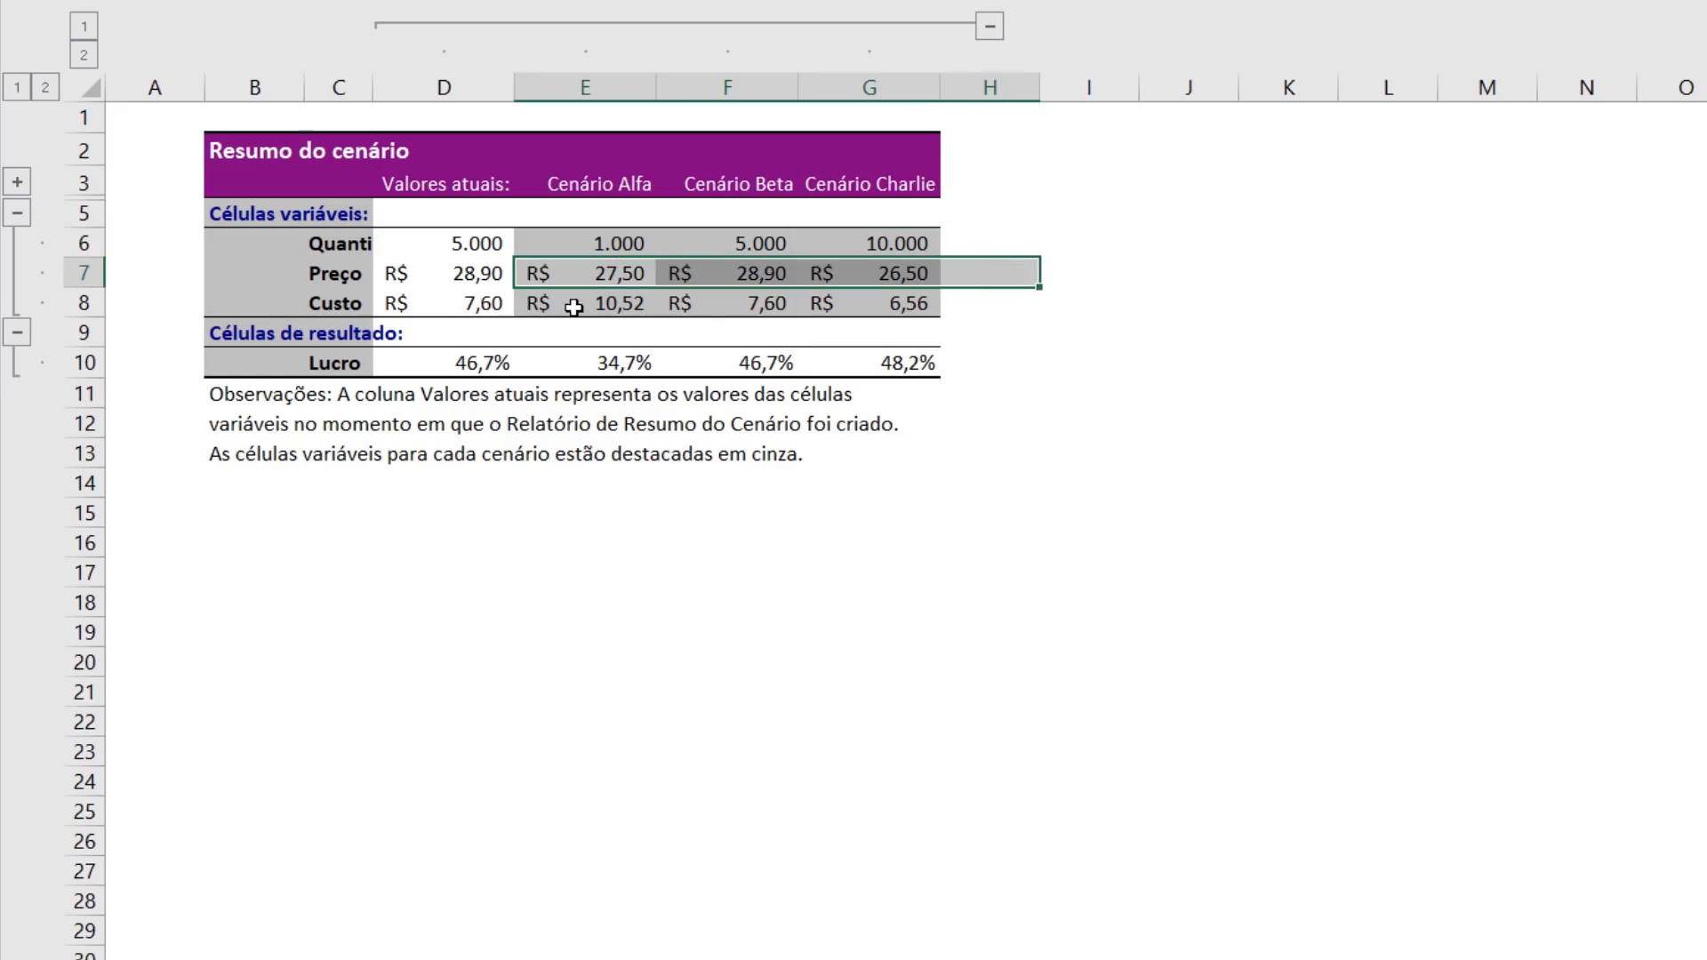
{"action": "left_click_drag", "start_coordinate": [574, 307], "coordinate": [1227, 306]}
{"action": "left_click_drag", "start_coordinate": [628, 363], "coordinate": [1230, 360]}
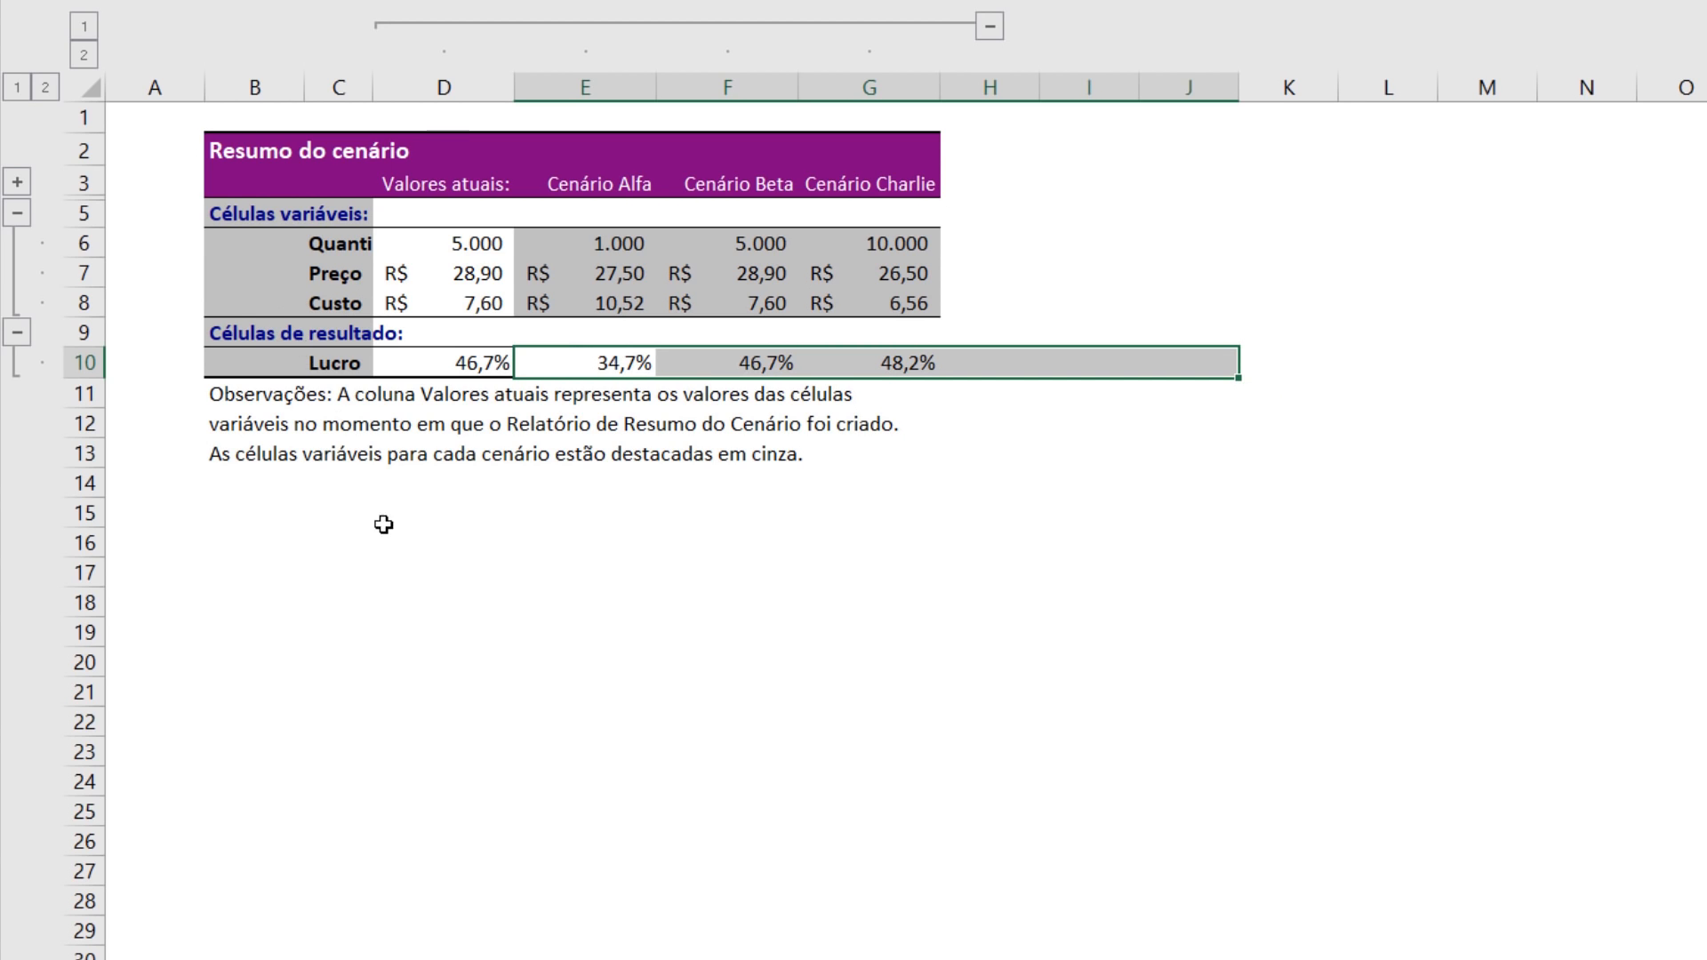
Return to the Planilha1 sheet and open the scenario list of the Cenário command.
{"action": "left_click", "coordinate": [436, 959]}
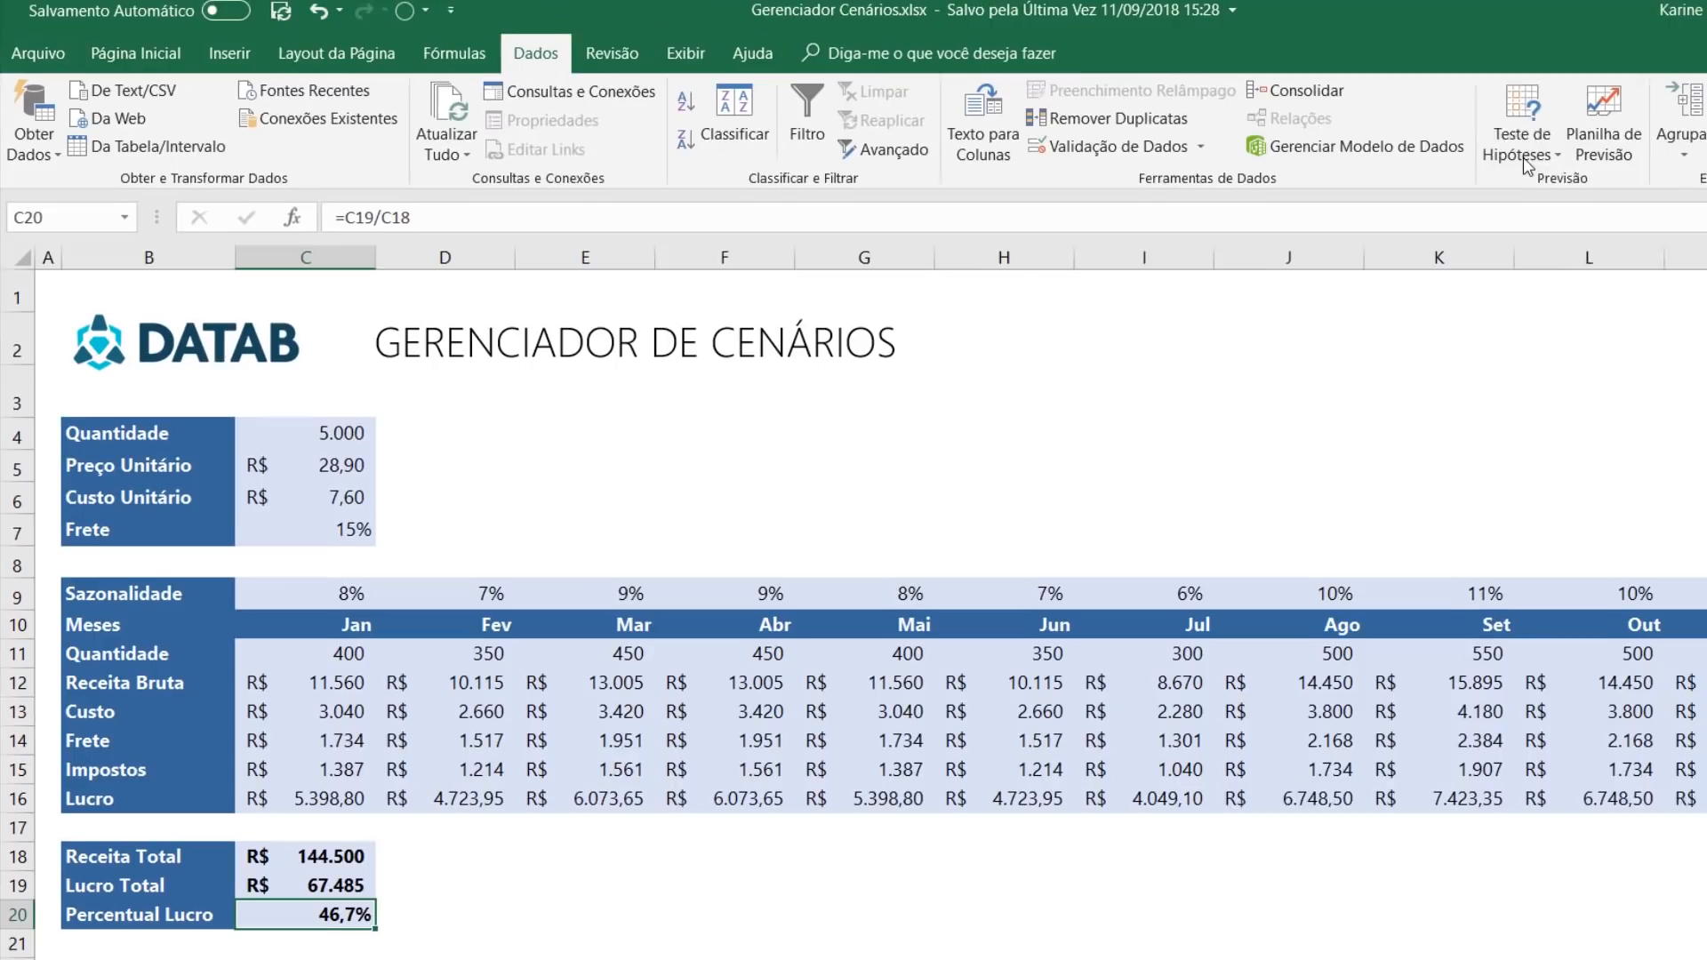
{"action": "left_click", "coordinate": [1516, 147]}
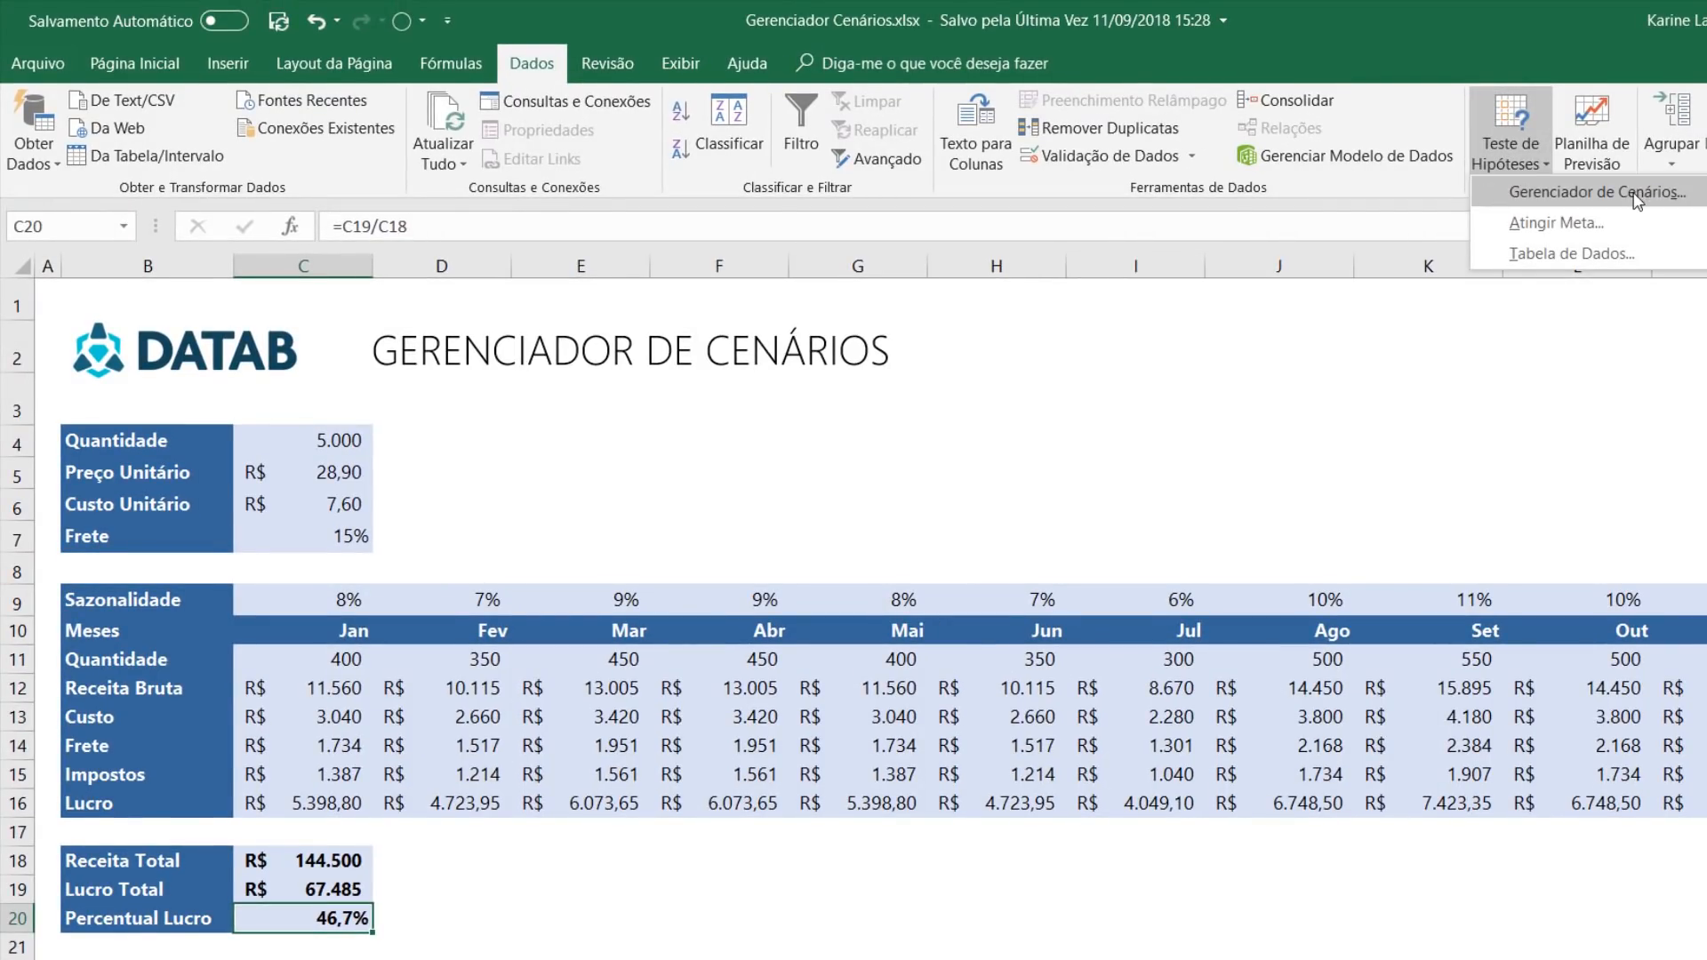
{"action": "left_click", "coordinate": [410, 23]}
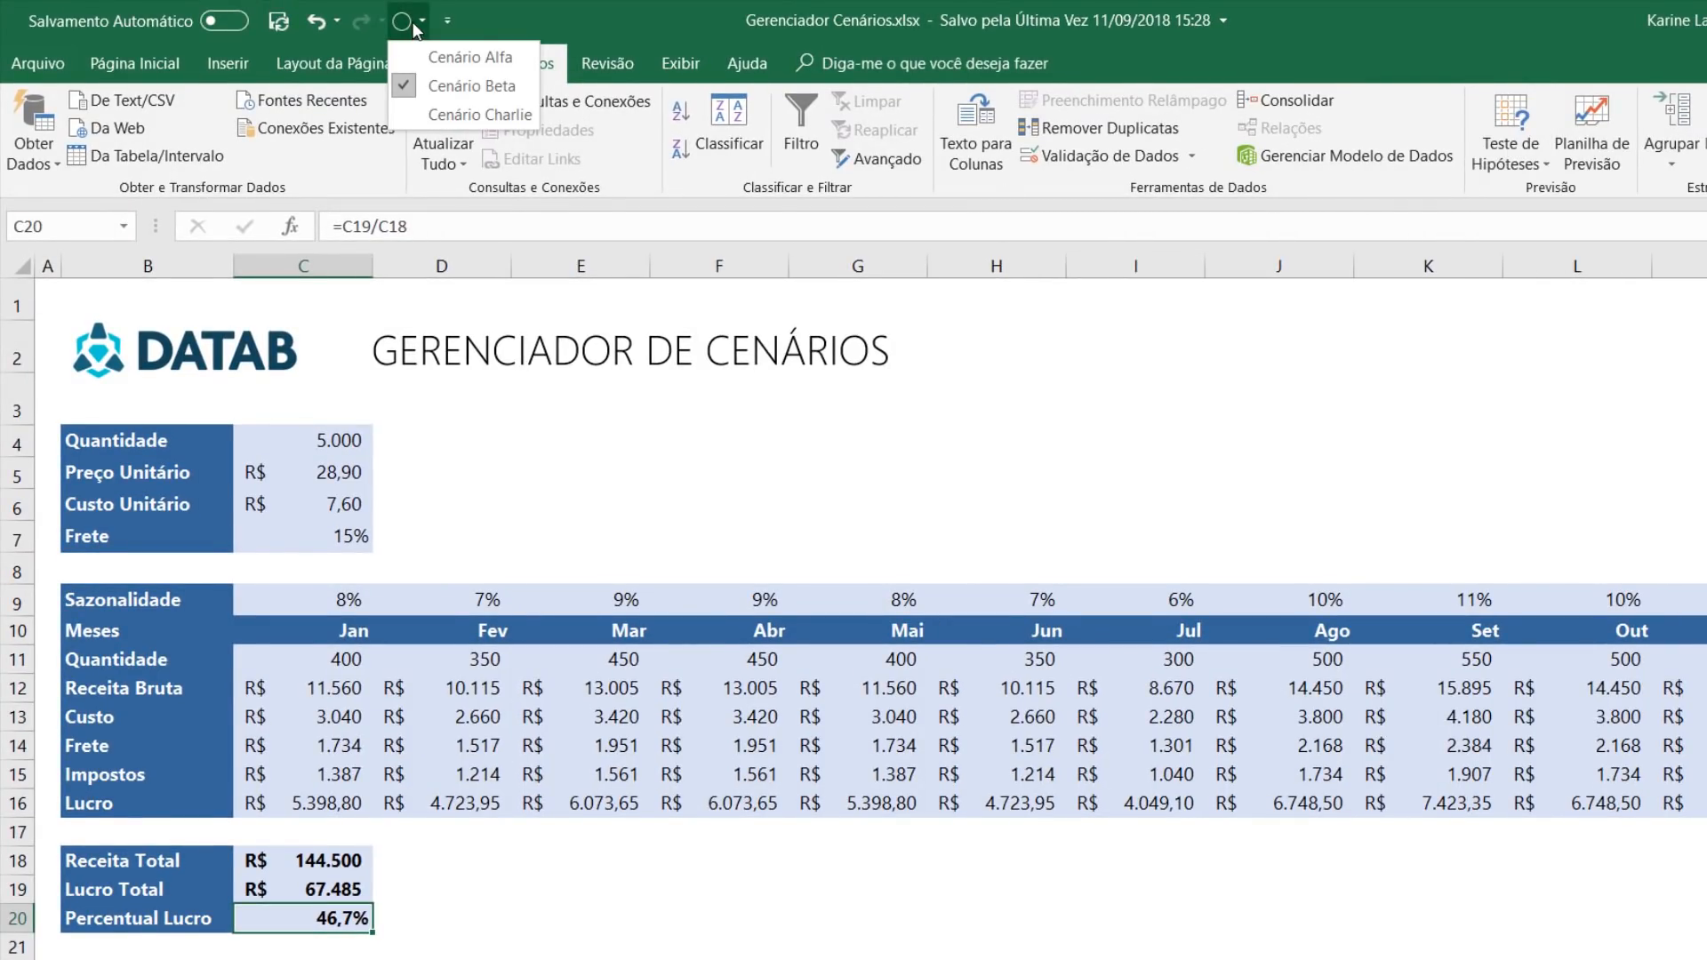